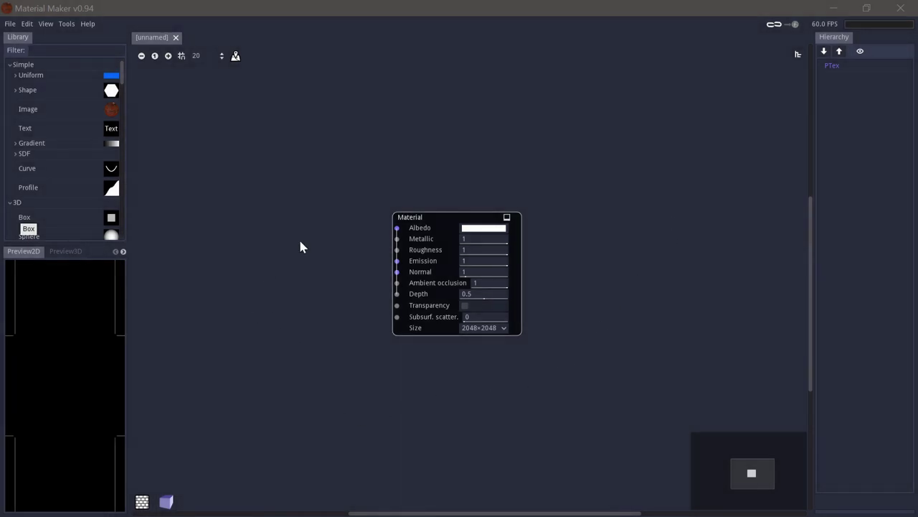
Try out the graph's zoom, snap grid and minimap controls, returning each to its original state
{"action": "left_click", "coordinate": [168, 56]}
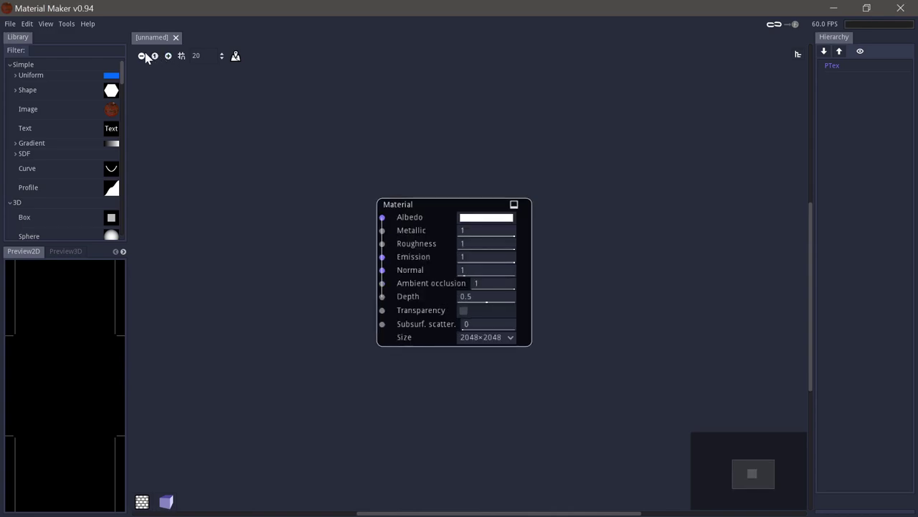
{"action": "left_click", "coordinate": [155, 56]}
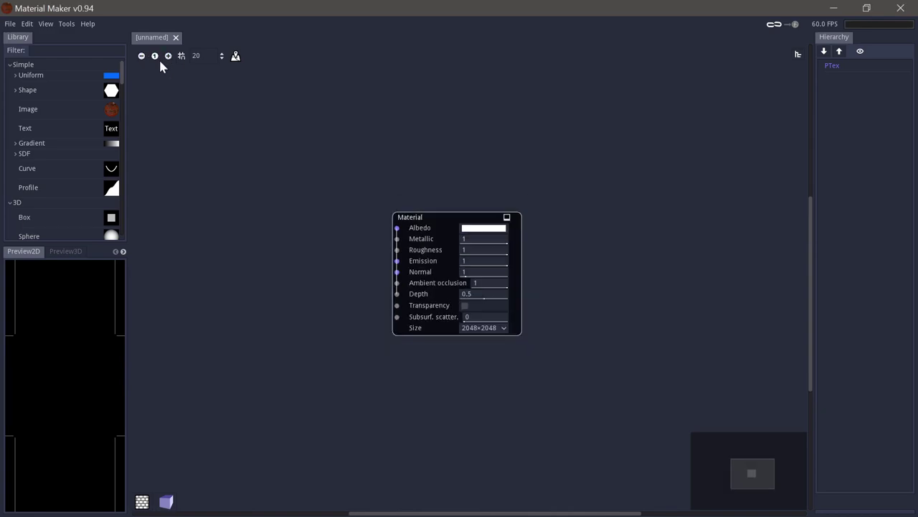
{"action": "left_click", "coordinate": [181, 56]}
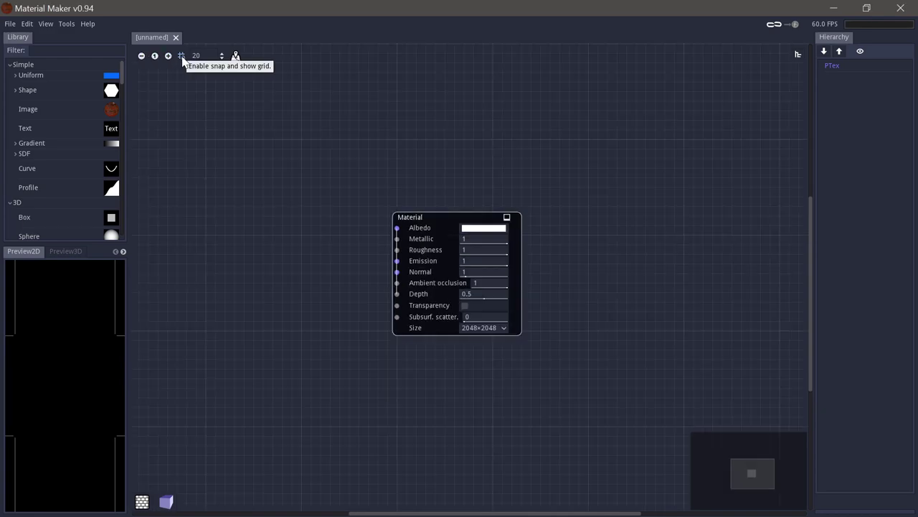
{"action": "left_click", "coordinate": [182, 56]}
{"action": "left_click", "coordinate": [236, 56]}
{"action": "left_click", "coordinate": [235, 56]}
Look around the node graph and at the Material node at different zoom levels
{"action": "middle_click_drag", "start_coordinate": [556, 429], "coordinate": [516, 421]}
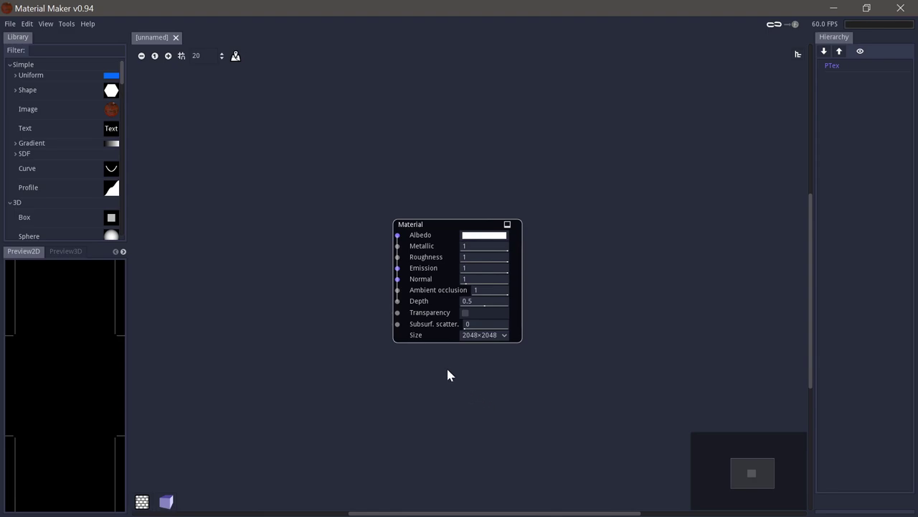
{"action": "scroll", "coordinate": [448, 369], "scroll_direction": "down", "scroll_amount": 1}
{"action": "scroll", "coordinate": [447, 369], "scroll_direction": "up", "scroll_amount": 2}
{"action": "scroll", "coordinate": [448, 370], "scroll_direction": "down", "scroll_amount": 3}
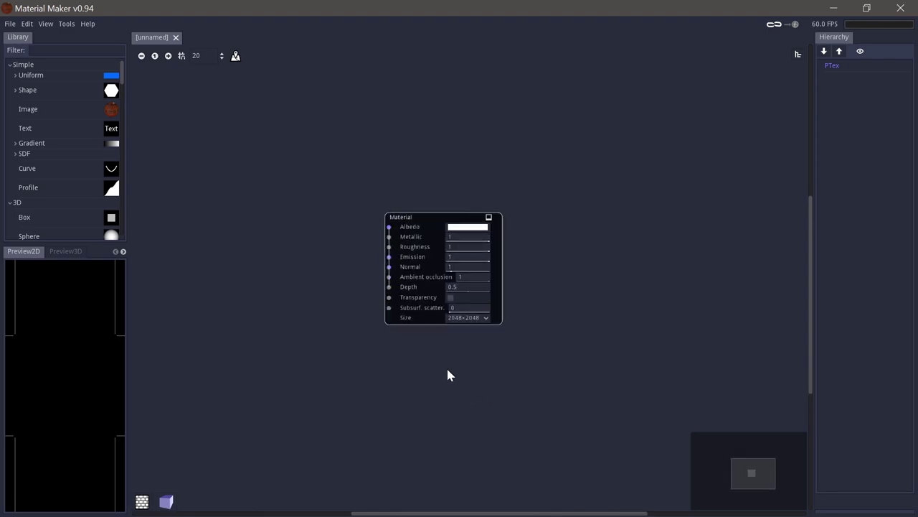
{"action": "scroll", "coordinate": [448, 375], "scroll_direction": "up", "scroll_amount": 1}
{"action": "scroll", "coordinate": [448, 375], "scroll_direction": "down", "scroll_amount": 1}
{"action": "scroll", "coordinate": [448, 372], "scroll_direction": "up", "scroll_amount": 1}
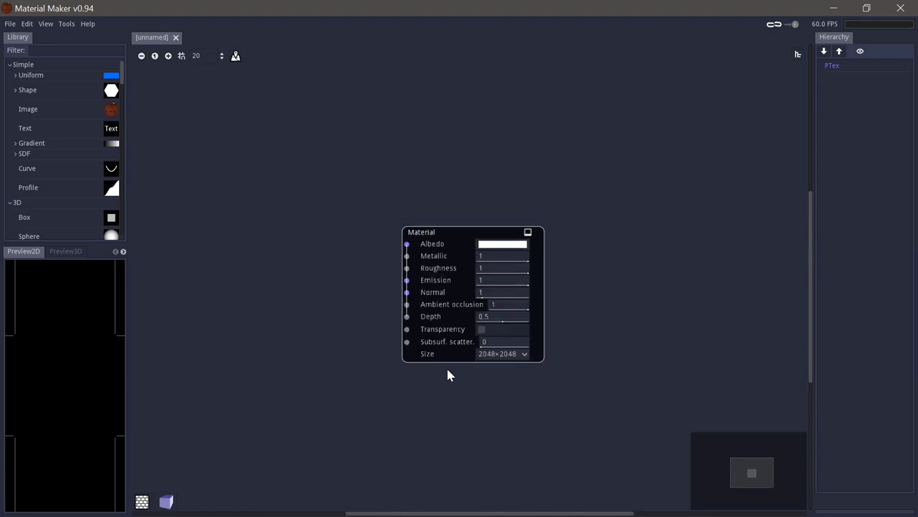
{"action": "middle_click_drag", "start_coordinate": [461, 393], "coordinate": [447, 374]}
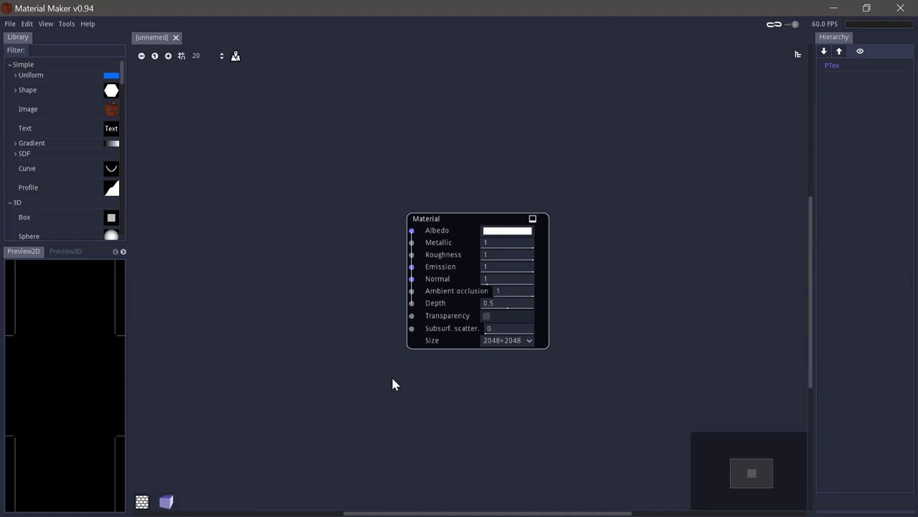
{"action": "middle_click_drag", "start_coordinate": [392, 378], "coordinate": [376, 381]}
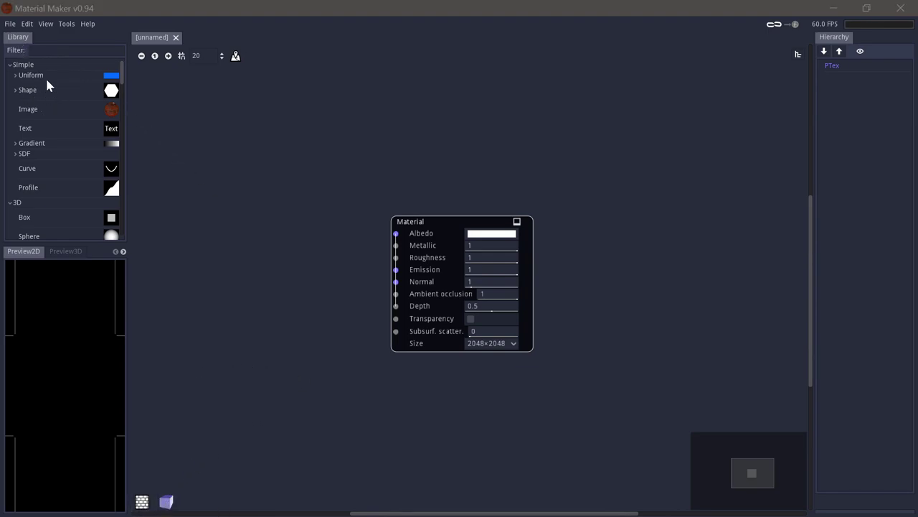
Add a Shape node from the library to the graph, left of the Material node
{"action": "mouse_move", "coordinate": [126, 64]}
{"action": "left_mouse_down"}
{"action": "mouse_move", "coordinate": [125, 228]}
{"action": "mouse_move", "coordinate": [125, 53]}
{"action": "left_mouse_up"}
{"action": "left_click_drag", "start_coordinate": [57, 92], "coordinate": [251, 226]}
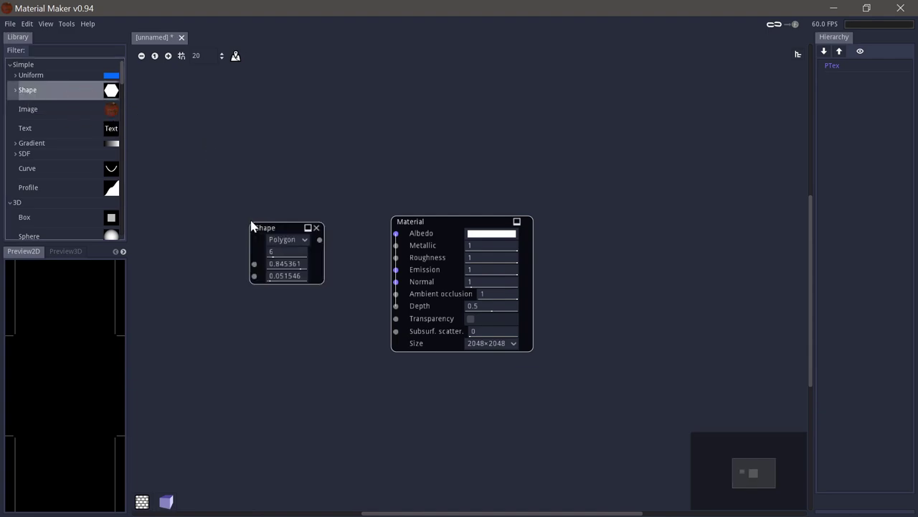
Collapse the Simple, 3D, Pattern, Noise and Filter categories in the node library
{"action": "left_click", "coordinate": [10, 65]}
{"action": "left_click", "coordinate": [9, 75]}
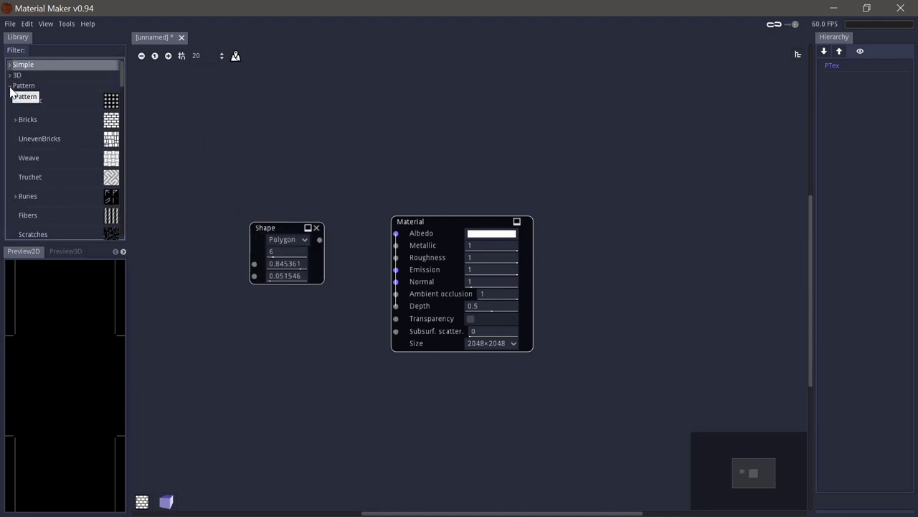
{"action": "left_click", "coordinate": [9, 85]}
{"action": "left_click", "coordinate": [9, 101]}
{"action": "left_click", "coordinate": [9, 114]}
Filter the node library by "noise" and clear the filter again
{"action": "left_click", "coordinate": [31, 50]}
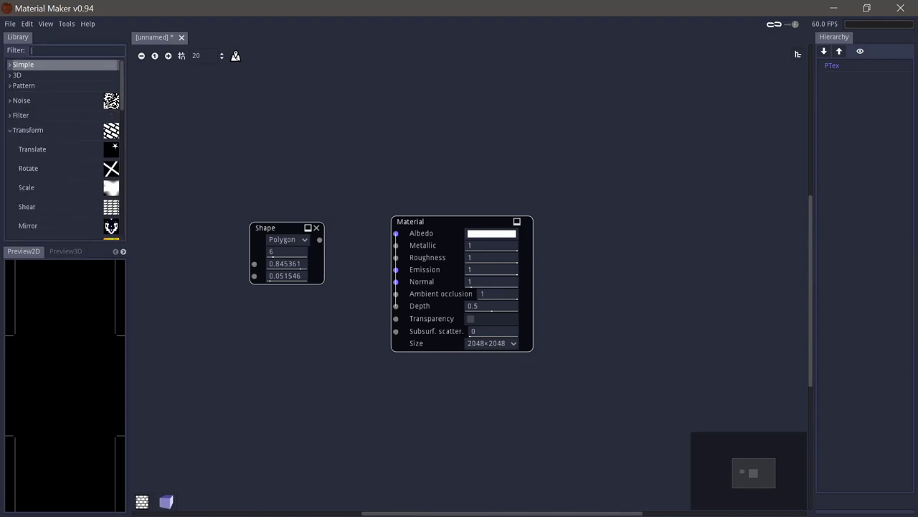
{"action": "type", "text": "noise"}
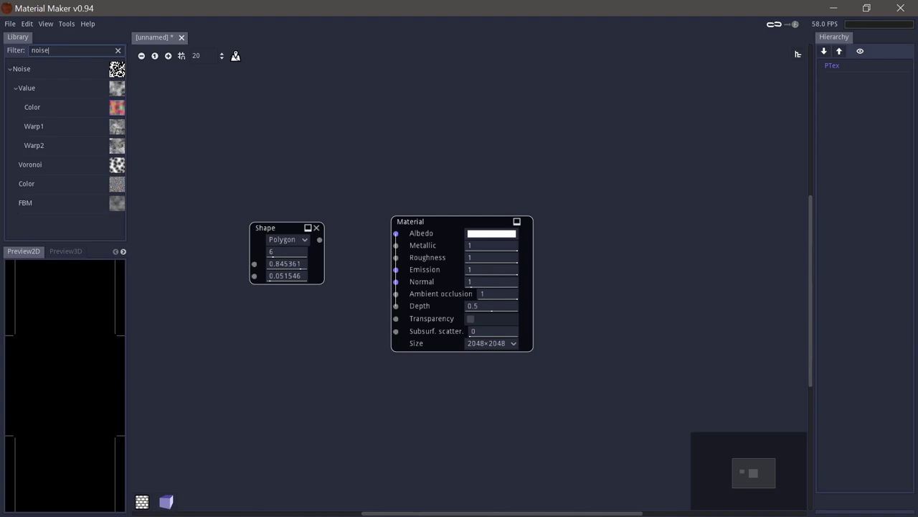
{"action": "left_click", "coordinate": [118, 51]}
Move the Shape node farther away from the Material node and browse the nodes that can be attached to its output
{"action": "left_click_drag", "start_coordinate": [284, 233], "coordinate": [176, 200]}
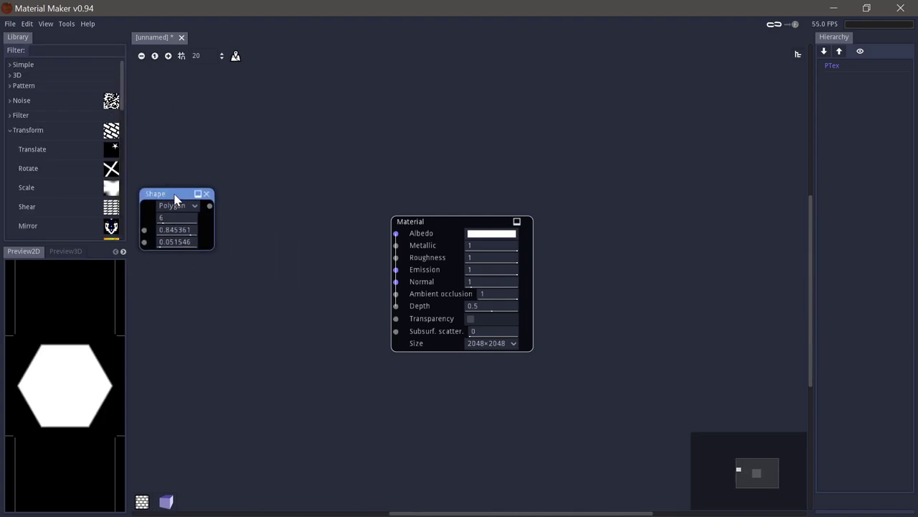
{"action": "right_click", "coordinate": [259, 149]}
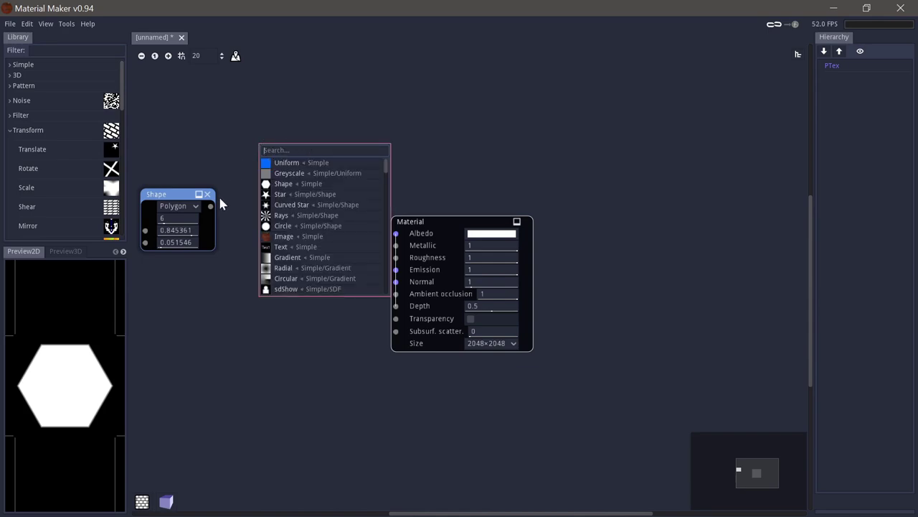
{"action": "left_click_drag", "start_coordinate": [210, 206], "coordinate": [259, 177]}
{"action": "scroll", "coordinate": [305, 208], "scroll_direction": "down", "scroll_amount": 5}
{"action": "scroll", "coordinate": [306, 211], "scroll_direction": "down", "scroll_amount": 4}
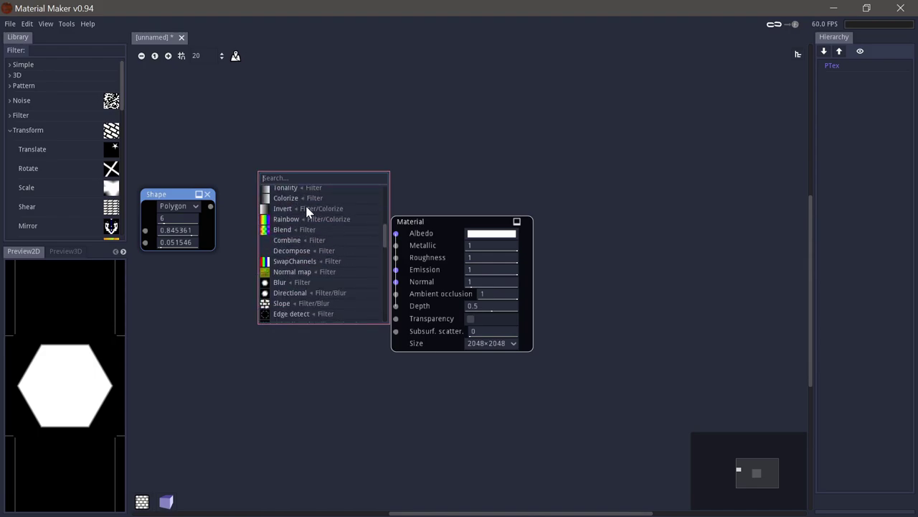
{"action": "scroll", "coordinate": [307, 212], "scroll_direction": "down", "scroll_amount": 3}
{"action": "scroll", "coordinate": [306, 212], "scroll_direction": "down", "scroll_amount": 2}
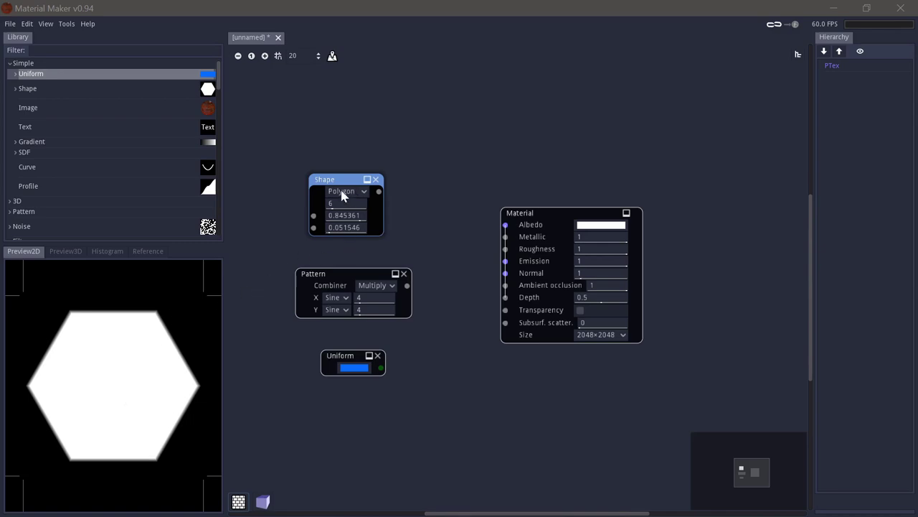
Preview the Pattern and Uniform nodes in 2D, ending on the Pattern node
{"action": "left_click", "coordinate": [345, 277]}
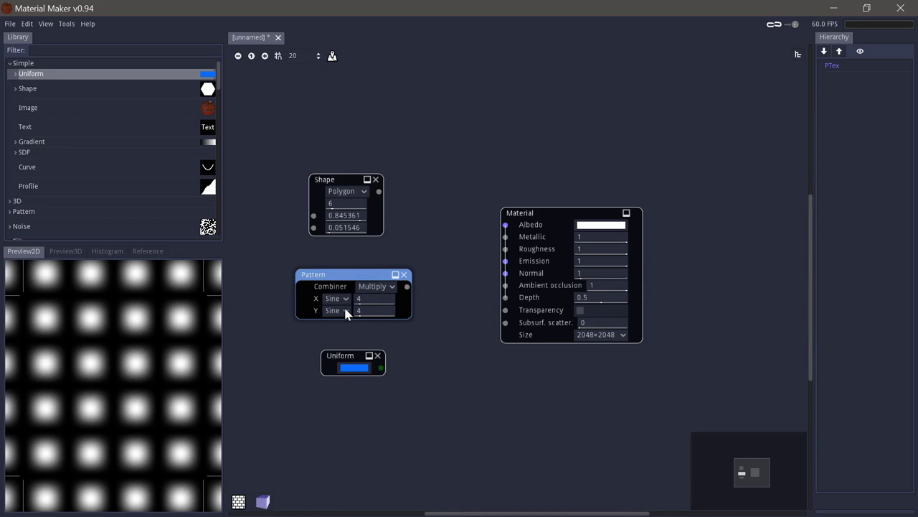
{"action": "left_click", "coordinate": [350, 361]}
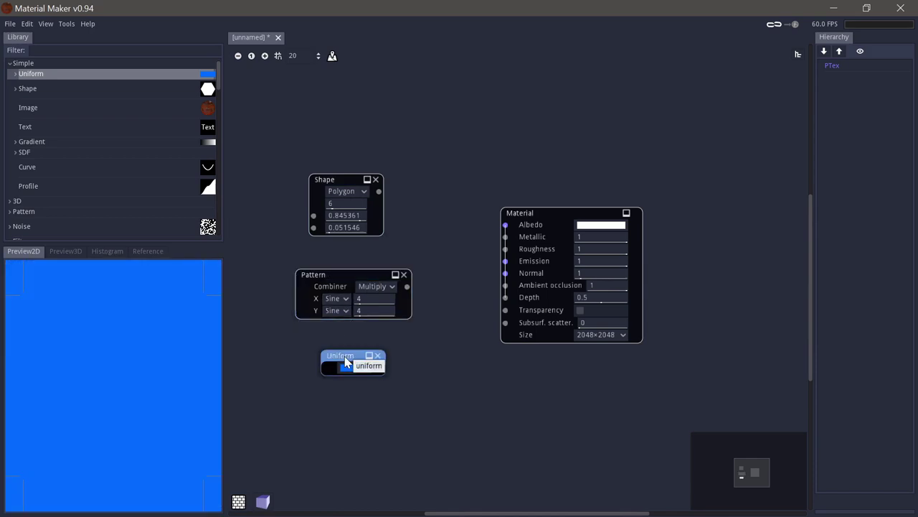
{"action": "left_click", "coordinate": [339, 274]}
Examine the Pattern node's 2D preview up close and from farther out, and reset the preview view
{"action": "middle_click_drag", "start_coordinate": [112, 419], "coordinate": [111, 368]}
{"action": "scroll", "coordinate": [111, 391], "scroll_direction": "up", "scroll_amount": 4}
{"action": "scroll", "coordinate": [111, 391], "scroll_direction": "down", "scroll_amount": 5}
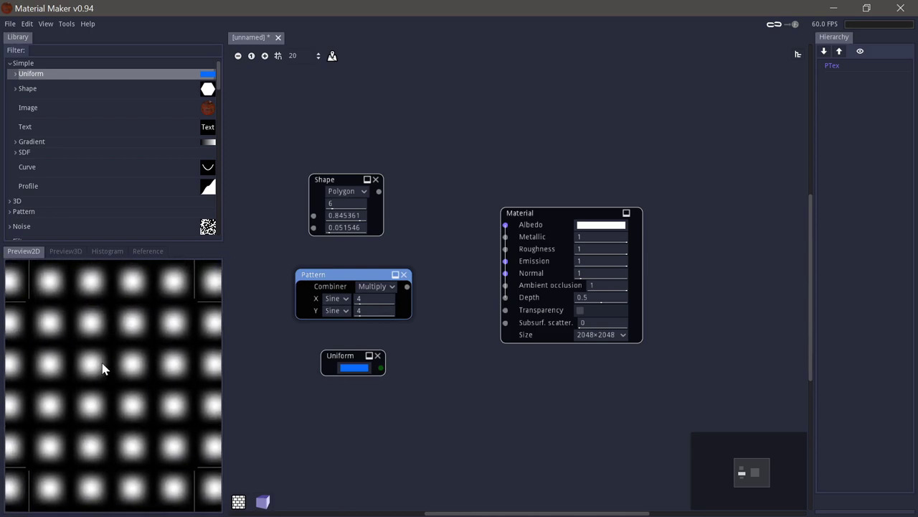
{"action": "right_click", "coordinate": [104, 364]}
{"action": "left_click", "coordinate": [124, 367]}
Check the 2D preview's export options and toggle the 2D preview behind the node graph
{"action": "right_click", "coordinate": [120, 373]}
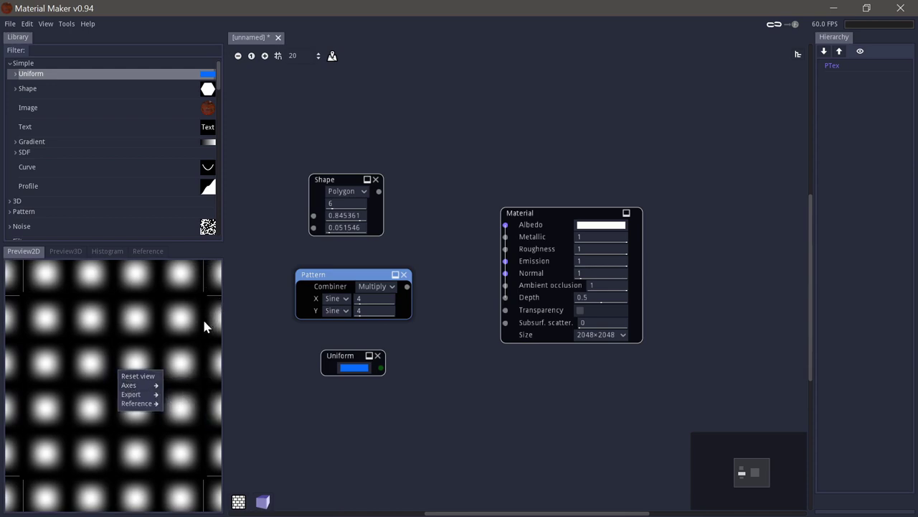
{"action": "mouse_move", "coordinate": [136, 397]}
{"action": "left_click_drag", "start_coordinate": [161, 354], "coordinate": [154, 353]}
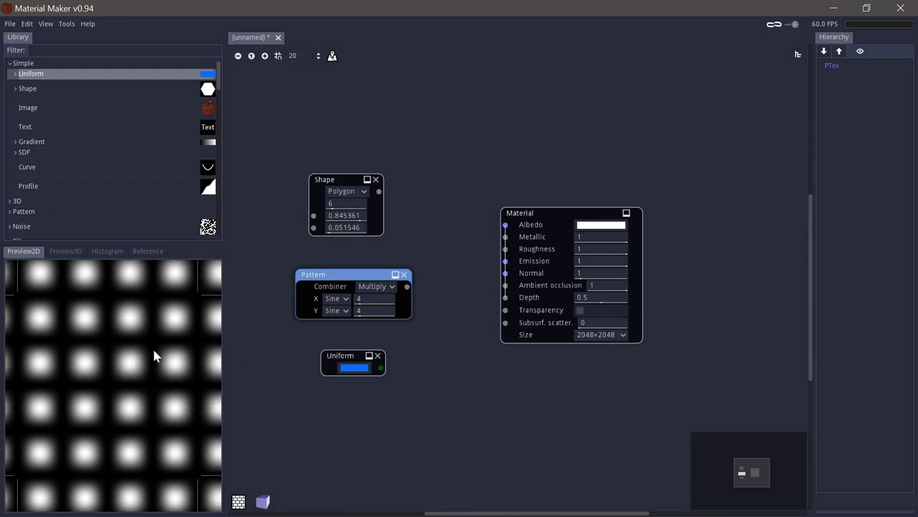
{"action": "left_click", "coordinate": [239, 502]}
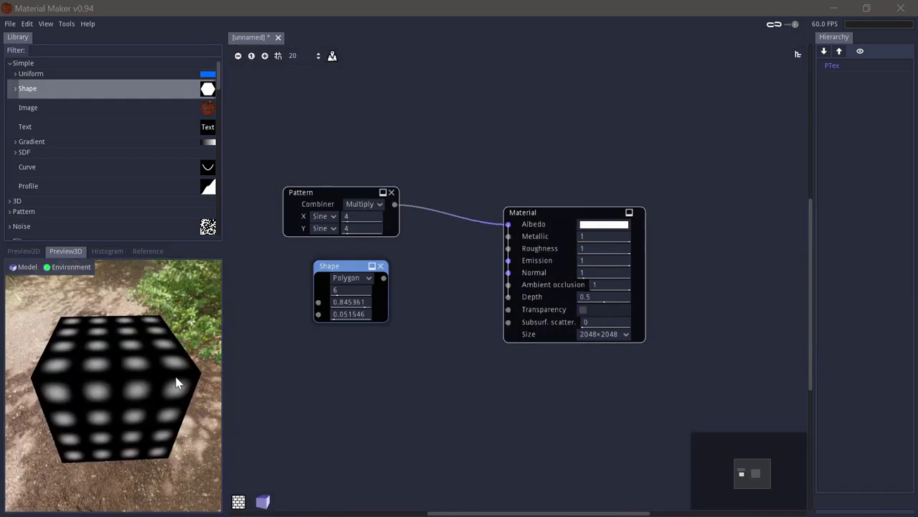
Connect the Shape node's output to the Material node's Albedo input in place of the Pattern node
{"action": "left_click_drag", "start_coordinate": [180, 381], "coordinate": [132, 261]}
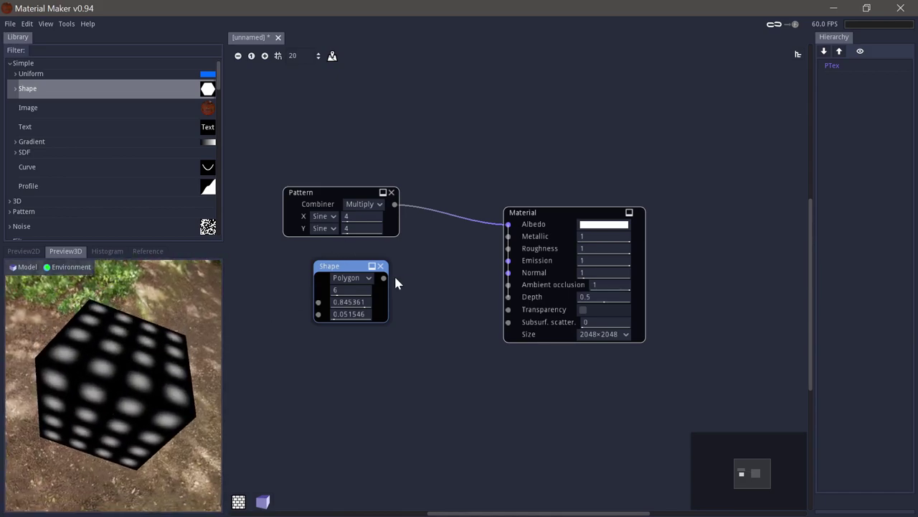
{"action": "left_click_drag", "start_coordinate": [384, 278], "coordinate": [508, 224]}
Examine the hexagon-textured cube in the 3D preview from several angles and distances
{"action": "left_click_drag", "start_coordinate": [125, 386], "coordinate": [126, 423]}
{"action": "right_click_drag", "start_coordinate": [67, 403], "coordinate": [122, 394]}
{"action": "left_click_drag", "start_coordinate": [122, 395], "coordinate": [77, 397]}
{"action": "scroll", "coordinate": [114, 401], "scroll_direction": "up", "scroll_amount": 3}
{"action": "scroll", "coordinate": [113, 402], "scroll_direction": "up", "scroll_amount": 2}
{"action": "scroll", "coordinate": [113, 402], "scroll_direction": "down", "scroll_amount": 5}
{"action": "scroll", "coordinate": [114, 401], "scroll_direction": "up", "scroll_amount": 5}
{"action": "scroll", "coordinate": [113, 402], "scroll_direction": "down", "scroll_amount": 3}
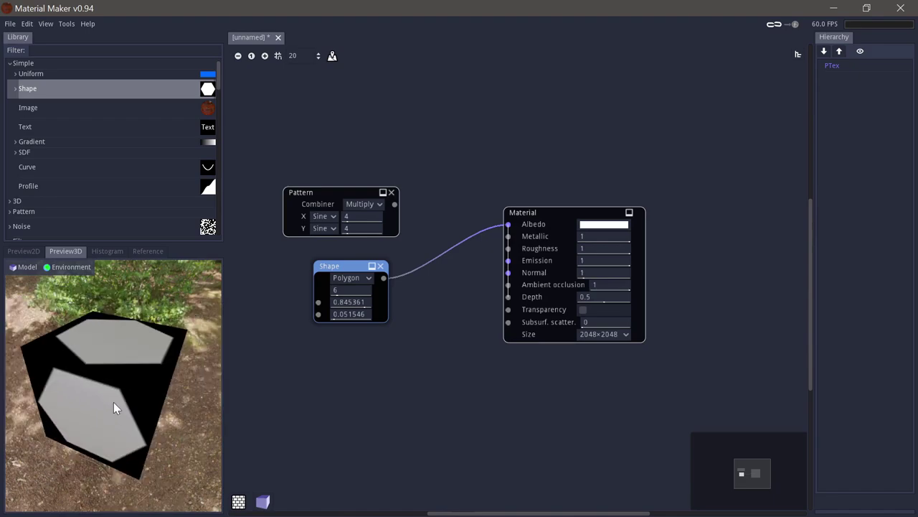
Change the 3D preview model to Cylinder and turn on its automatic rotation
{"action": "left_click", "coordinate": [27, 267]}
{"action": "mouse_move", "coordinate": [32, 280]}
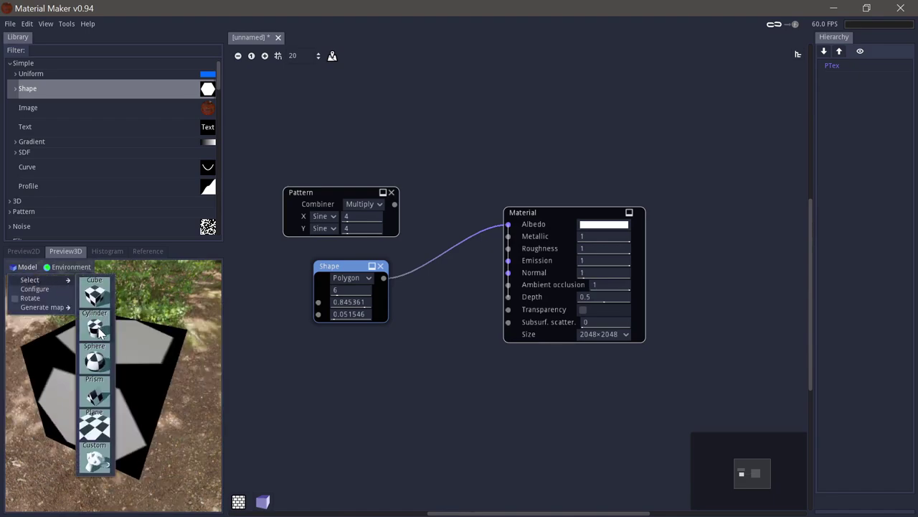
{"action": "left_click", "coordinate": [93, 321]}
{"action": "left_click", "coordinate": [25, 269]}
{"action": "mouse_move", "coordinate": [33, 280]}
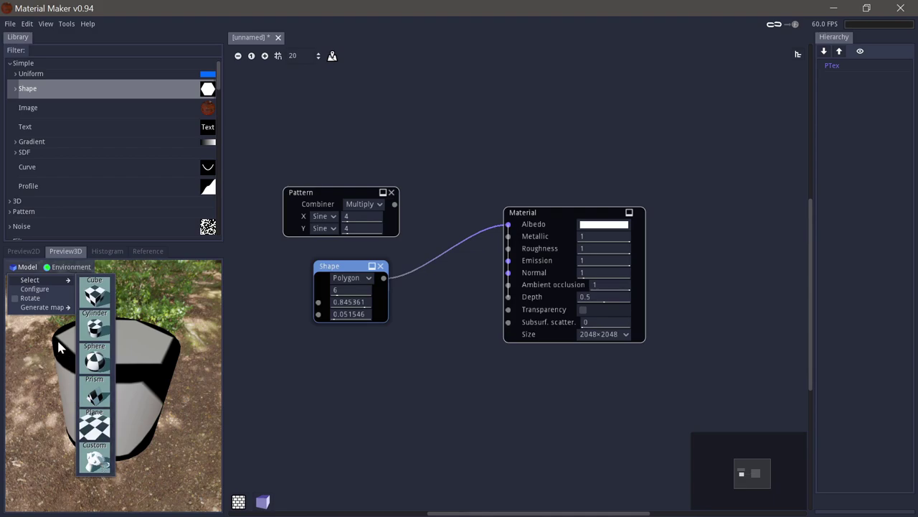
{"action": "left_click", "coordinate": [17, 301]}
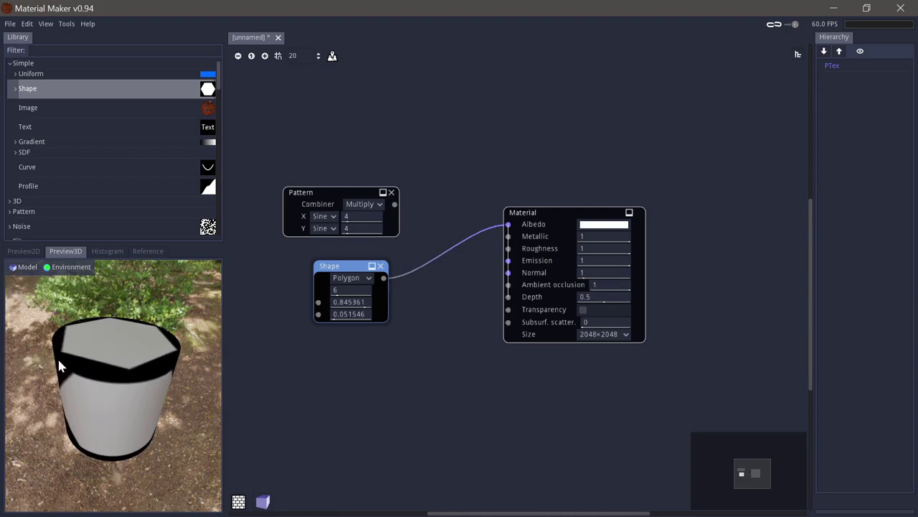
Try a dark environment in the 3D preview and switch back to the daylight forest environment
{"action": "left_click", "coordinate": [69, 267]}
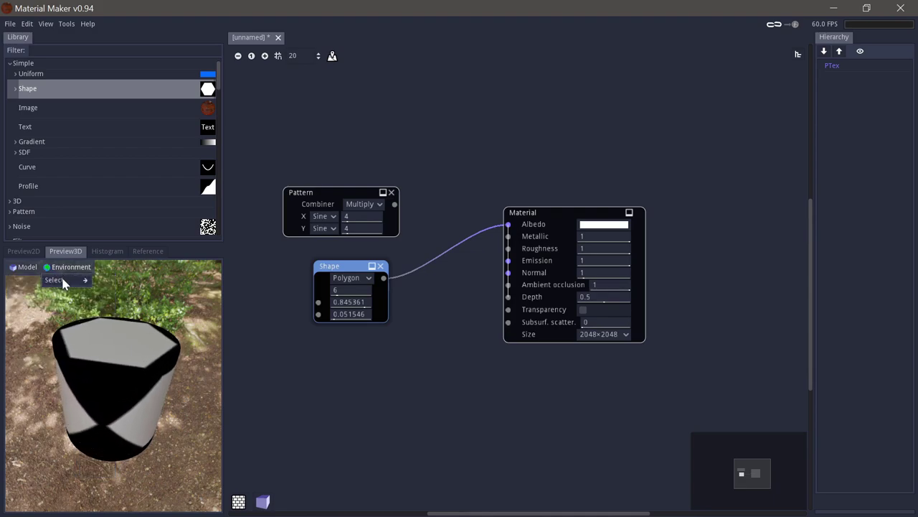
{"action": "mouse_move", "coordinate": [65, 280]}
{"action": "left_click", "coordinate": [111, 330]}
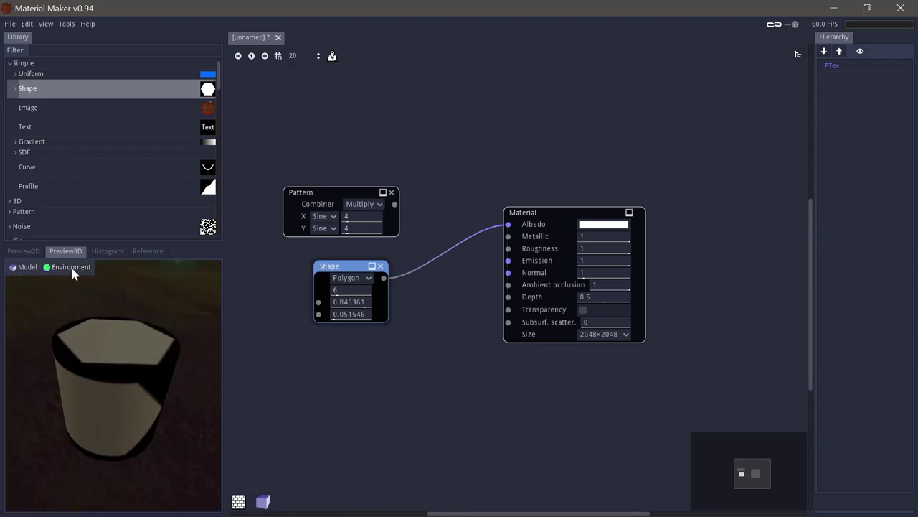
{"action": "left_click", "coordinate": [69, 267]}
{"action": "left_click", "coordinate": [112, 290]}
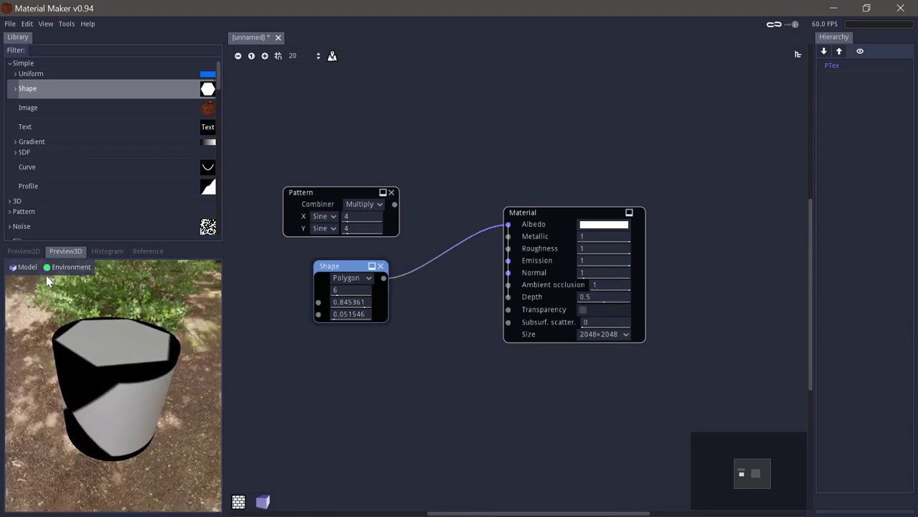
Show the 3D preview behind the node graph and try its view control
{"action": "left_click", "coordinate": [262, 501]}
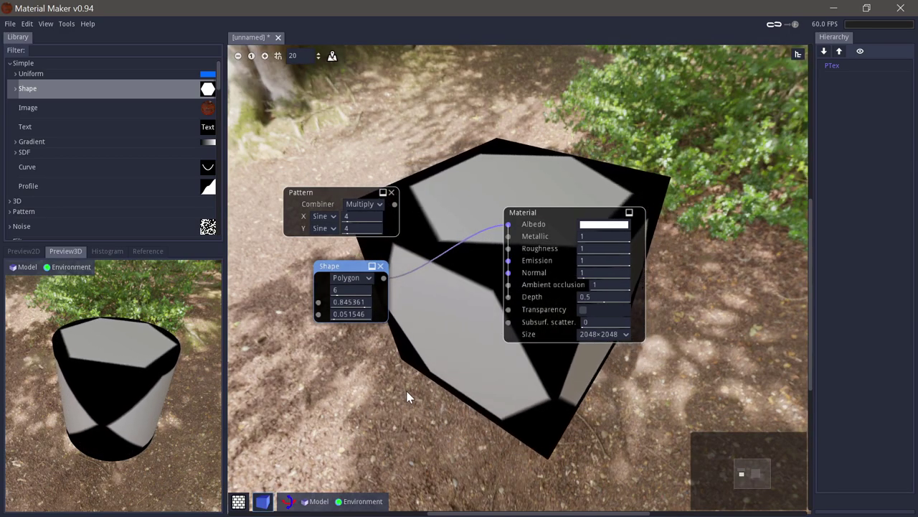
{"action": "mouse_move", "coordinate": [290, 505]}
{"action": "right_mouse_down"}
{"action": "mouse_move", "coordinate": [291, 460]}
{"action": "mouse_move", "coordinate": [301, 504]}
{"action": "right_mouse_up"}
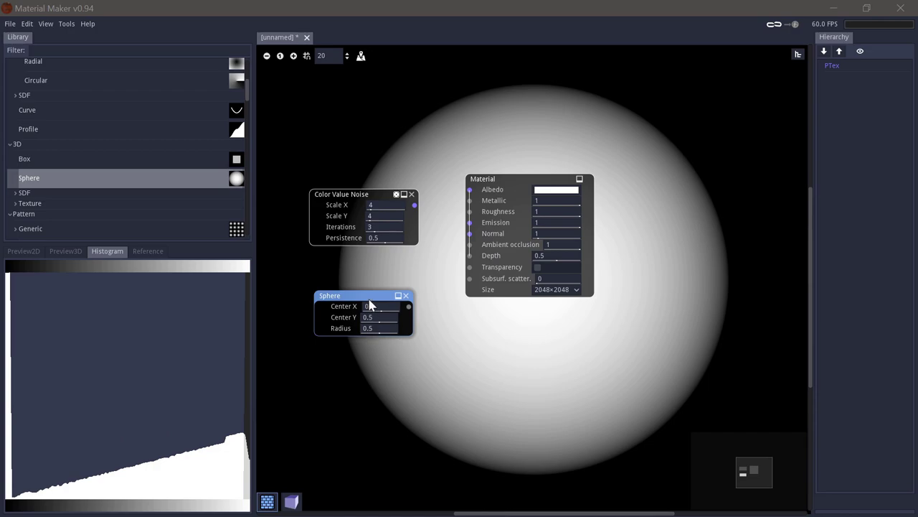
Compare the histograms of the Sphere node and the Color Value Noise node
{"action": "left_click_drag", "start_coordinate": [368, 296], "coordinate": [359, 296]}
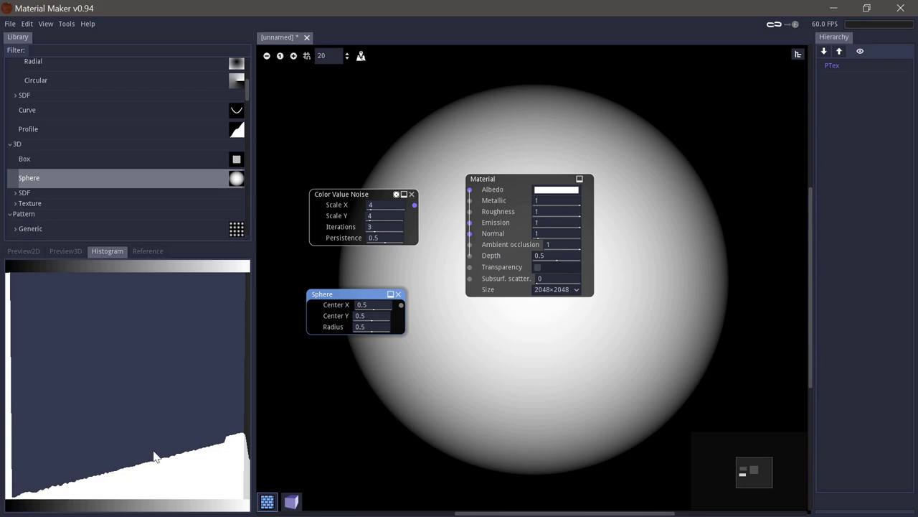
{"action": "left_click", "coordinate": [364, 196]}
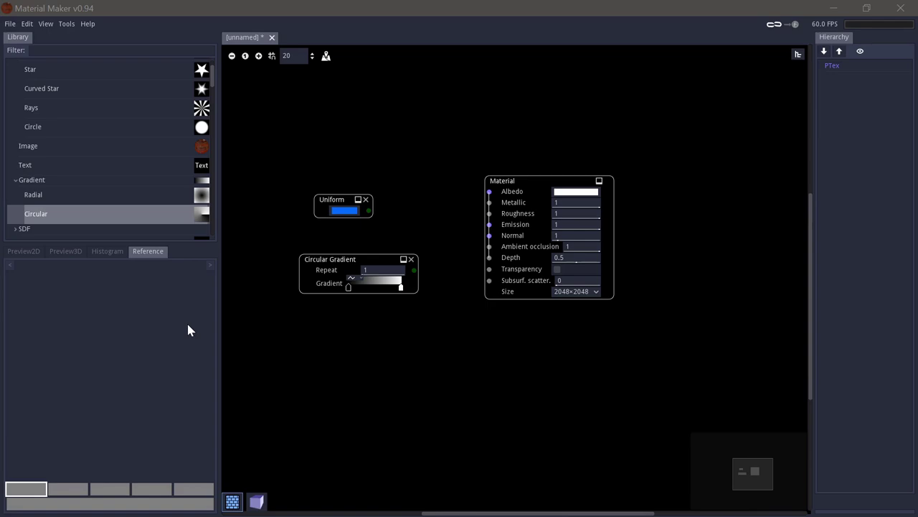
Load floor1.jpg from the file explorer's Reference folder as a reference image and enlarge its stone detail
{"action": "key", "text": "alt+Tab"}
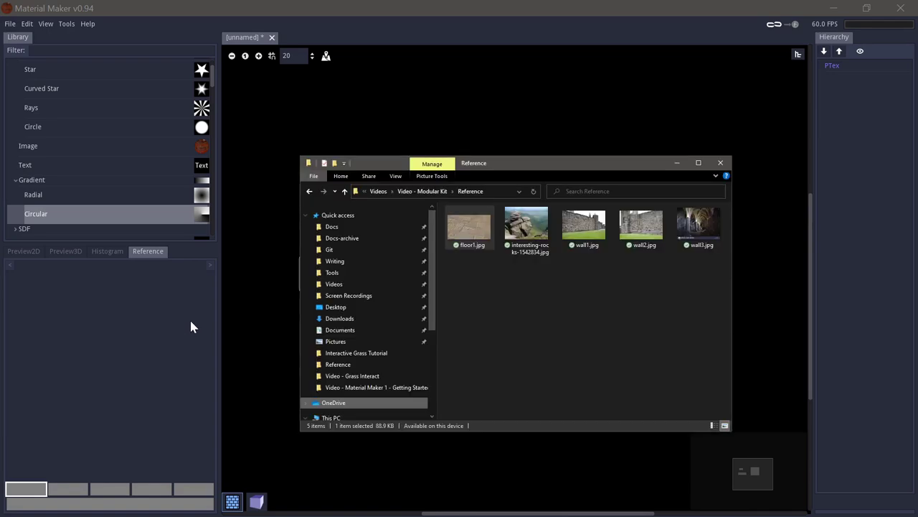
{"action": "left_click_drag", "start_coordinate": [475, 222], "coordinate": [166, 325]}
{"action": "left_click_drag", "start_coordinate": [124, 348], "coordinate": [125, 348]}
{"action": "right_click", "coordinate": [69, 363]}
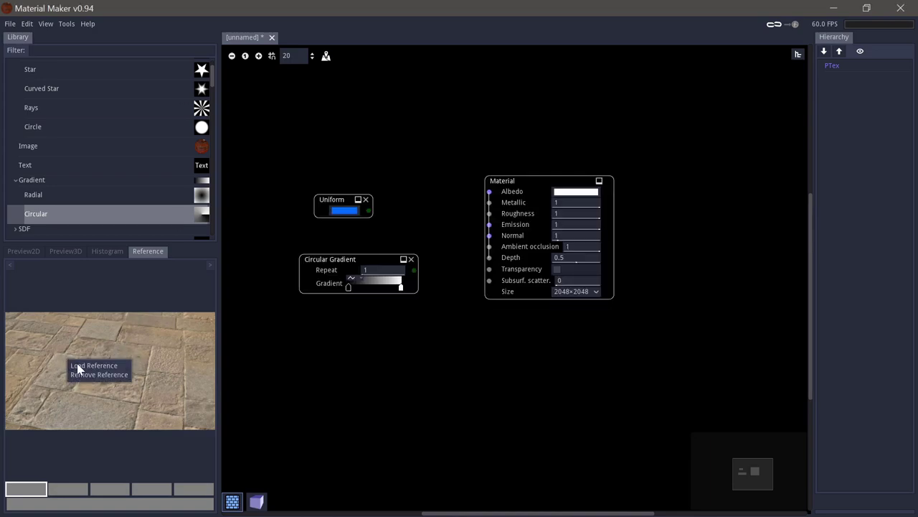
{"action": "left_click", "coordinate": [76, 292]}
{"action": "scroll", "coordinate": [102, 396], "scroll_direction": "up", "scroll_amount": 4}
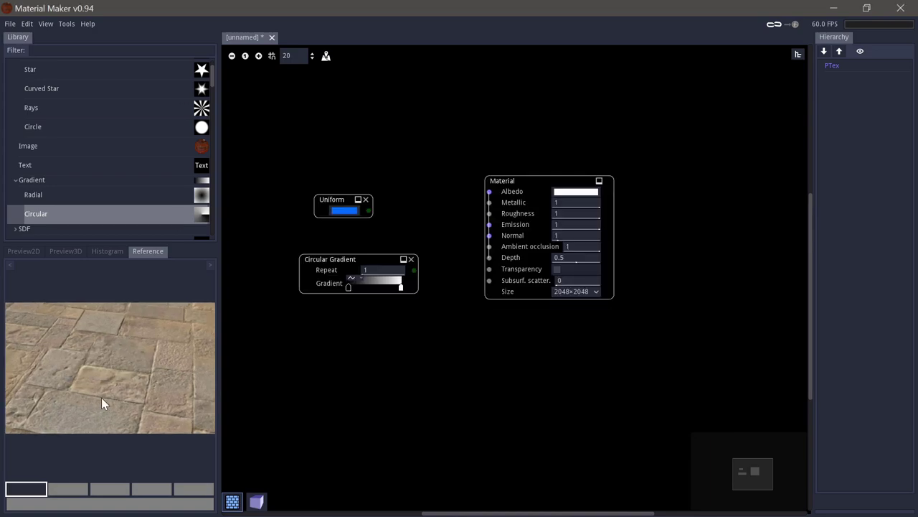
{"action": "scroll", "coordinate": [101, 380], "scroll_direction": "down", "scroll_amount": 3}
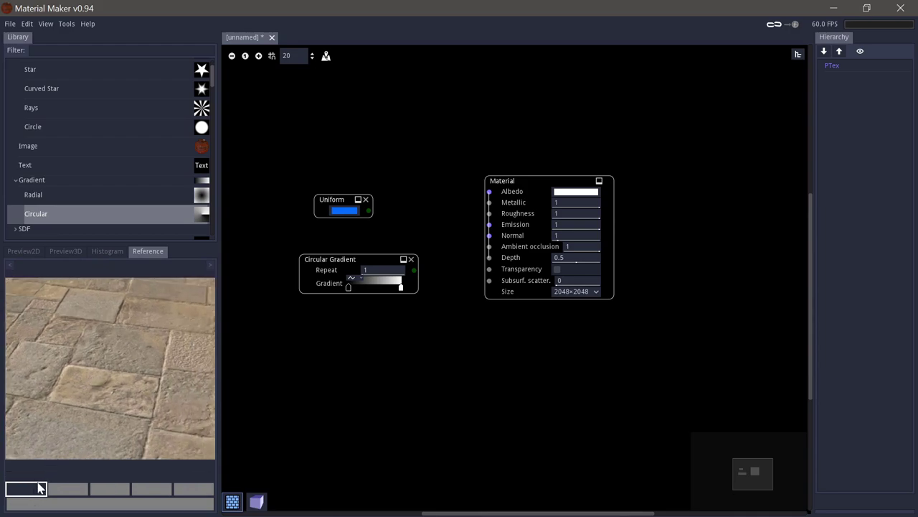
Sample two stone colours from the reference image into the first two colour slots and add each to the graph as a Uniform node
{"action": "left_click", "coordinate": [101, 386]}
{"action": "left_click", "coordinate": [79, 489]}
{"action": "left_click", "coordinate": [71, 368]}
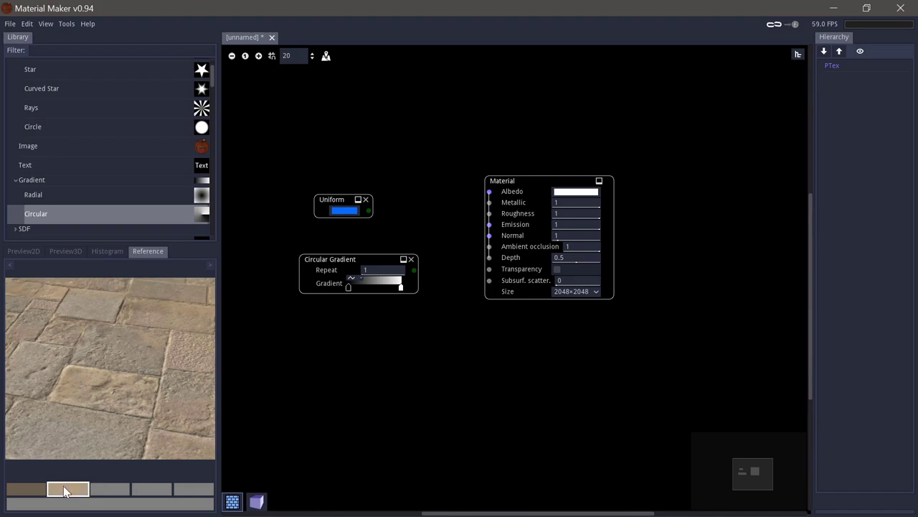
{"action": "left_click_drag", "start_coordinate": [67, 490], "coordinate": [348, 326]}
{"action": "left_click_drag", "start_coordinate": [26, 490], "coordinate": [348, 202]}
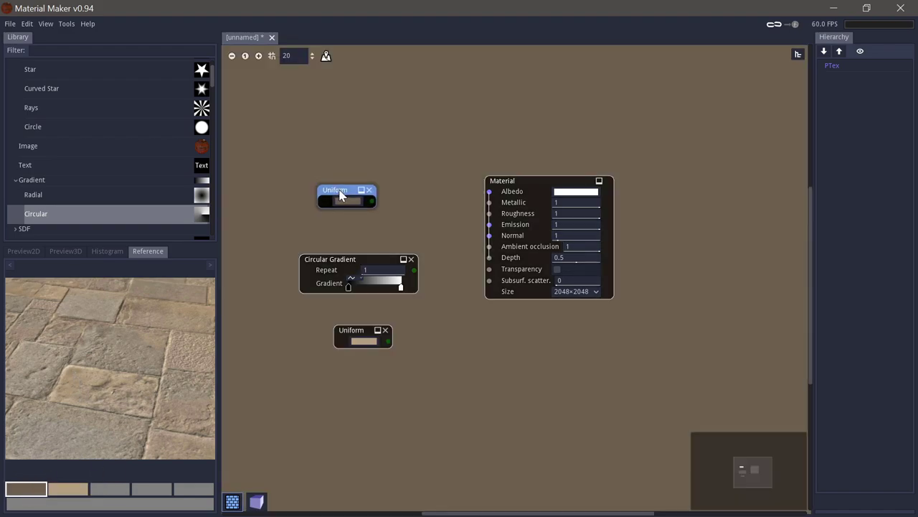
Sample a gradient from the reference stones and add it to the graph as a Colorize node
{"action": "left_click", "coordinate": [55, 505]}
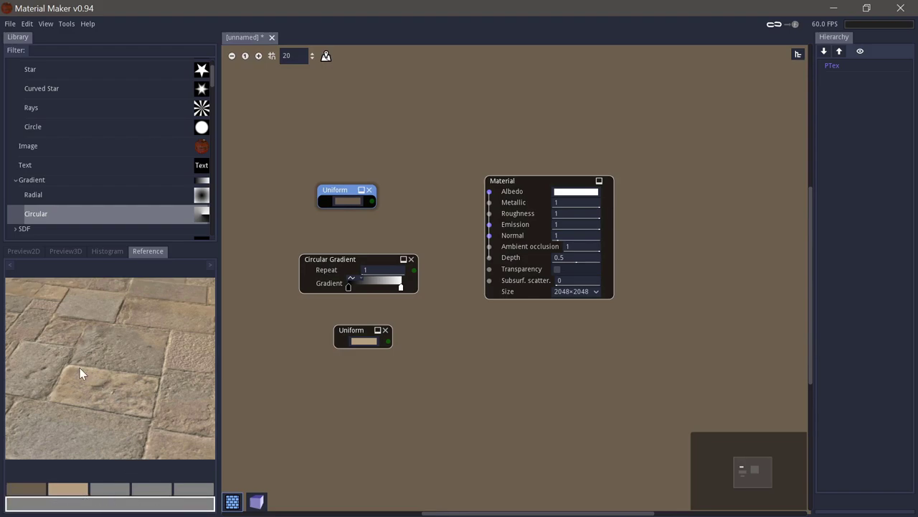
{"action": "left_click_drag", "start_coordinate": [72, 367], "coordinate": [75, 373]}
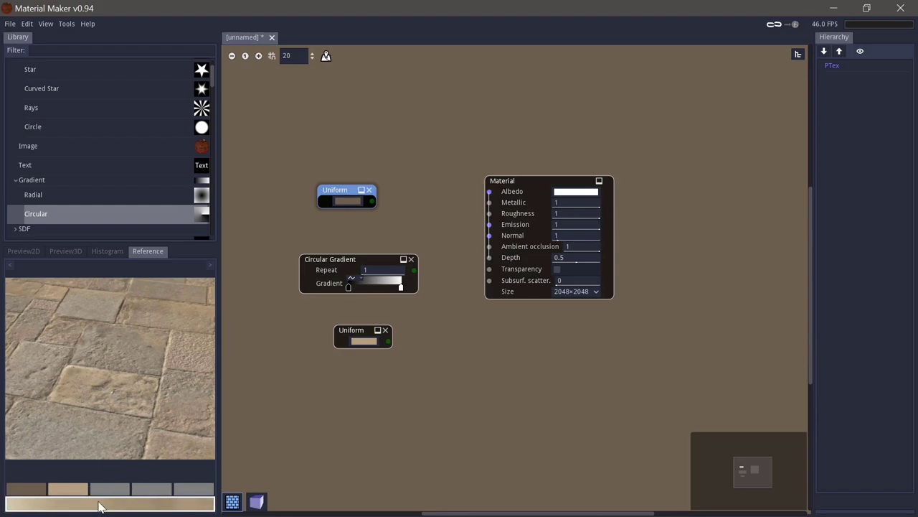
{"action": "left_click_drag", "start_coordinate": [315, 406], "coordinate": [316, 406]}
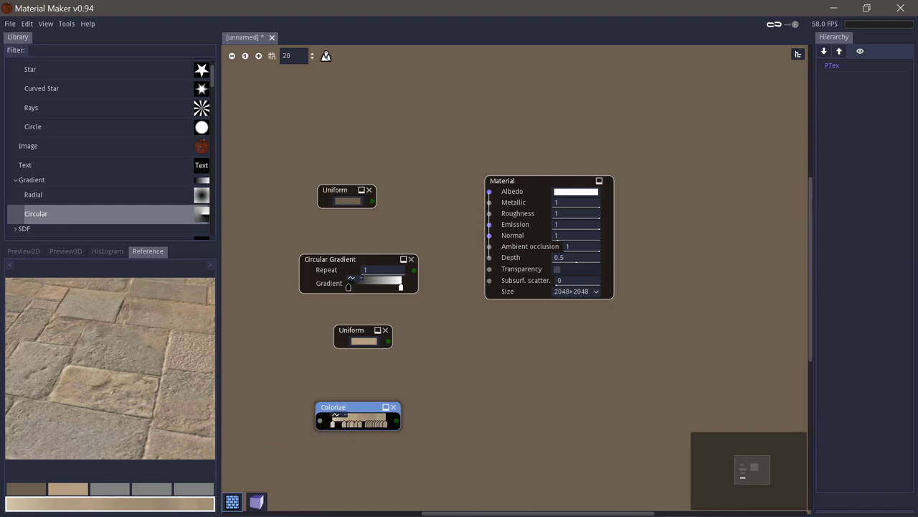
Apply the sampled gradient to the Circular Gradient node and connect that node's output to the Material's Albedo
{"action": "left_click_drag", "start_coordinate": [51, 506], "coordinate": [360, 261]}
{"action": "left_click_drag", "start_coordinate": [413, 268], "coordinate": [489, 191]}
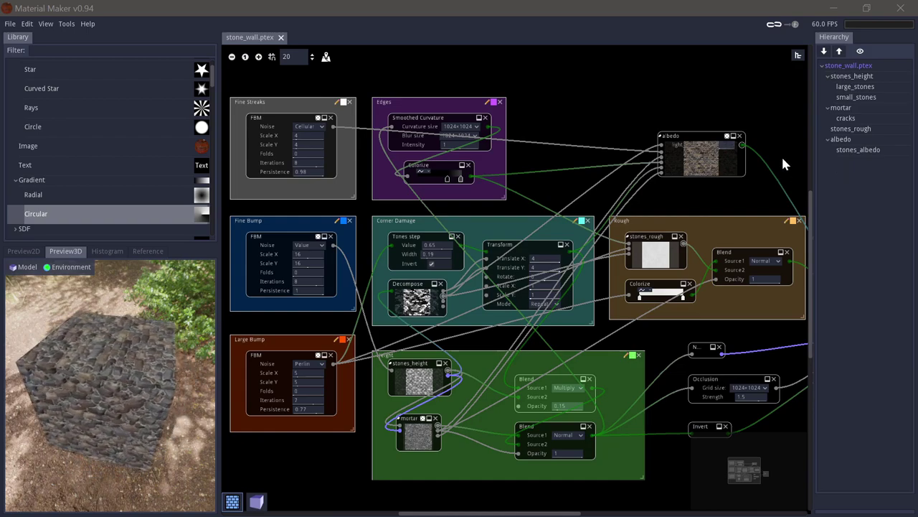
Preview the albedo group node of the stone_wall.ptex graph
{"action": "middle_click_drag", "start_coordinate": [782, 156], "coordinate": [775, 154]}
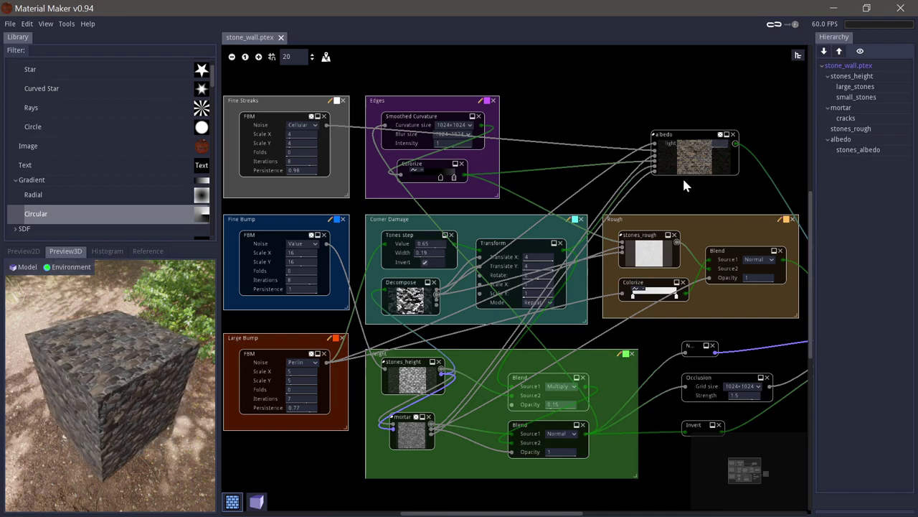
{"action": "left_click", "coordinate": [659, 136]}
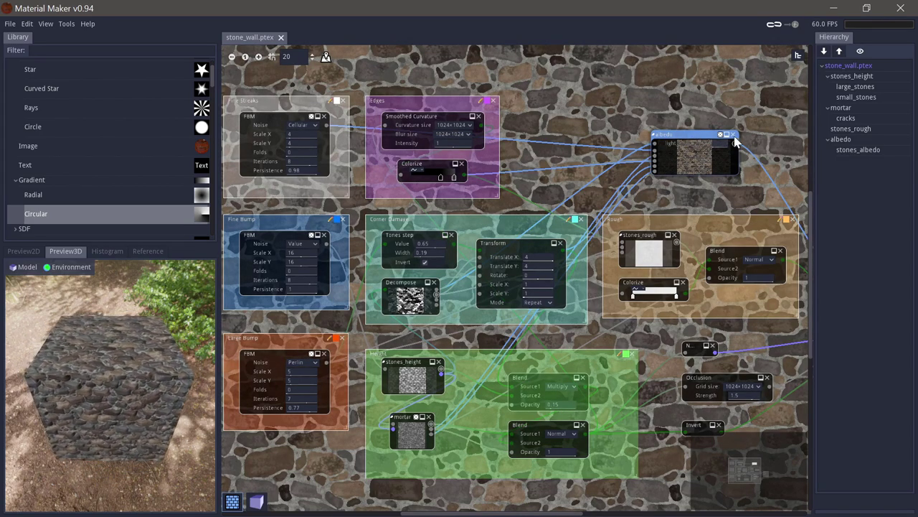
{"action": "middle_click_drag", "start_coordinate": [766, 142], "coordinate": [738, 138]}
Open the stones_height, mortar and albedo subgraphs in turn from the hierarchy
{"action": "double_click", "coordinate": [847, 77]}
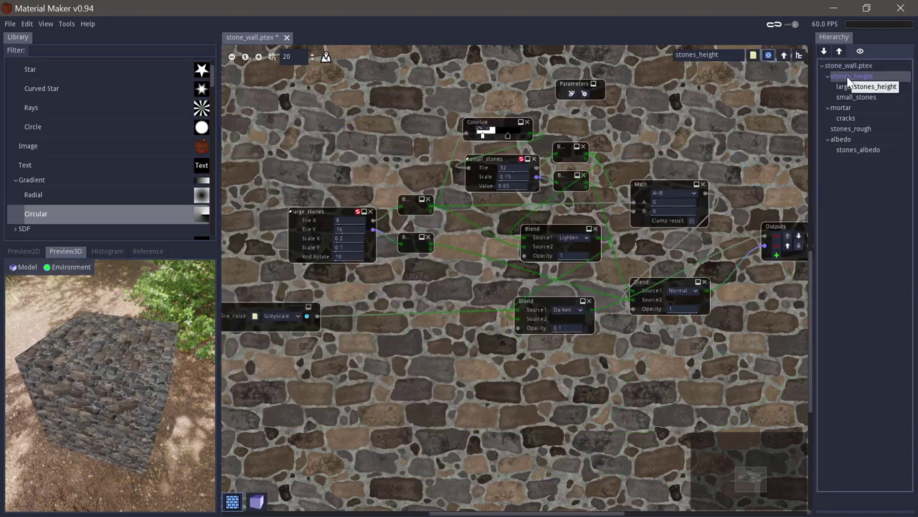
{"action": "left_click", "coordinate": [843, 109]}
{"action": "double_click", "coordinate": [842, 109]}
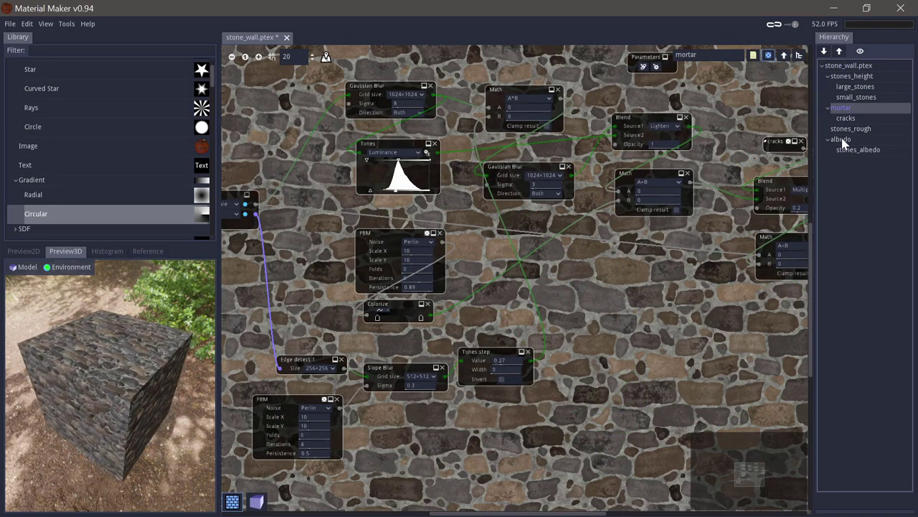
{"action": "double_click", "coordinate": [841, 139]}
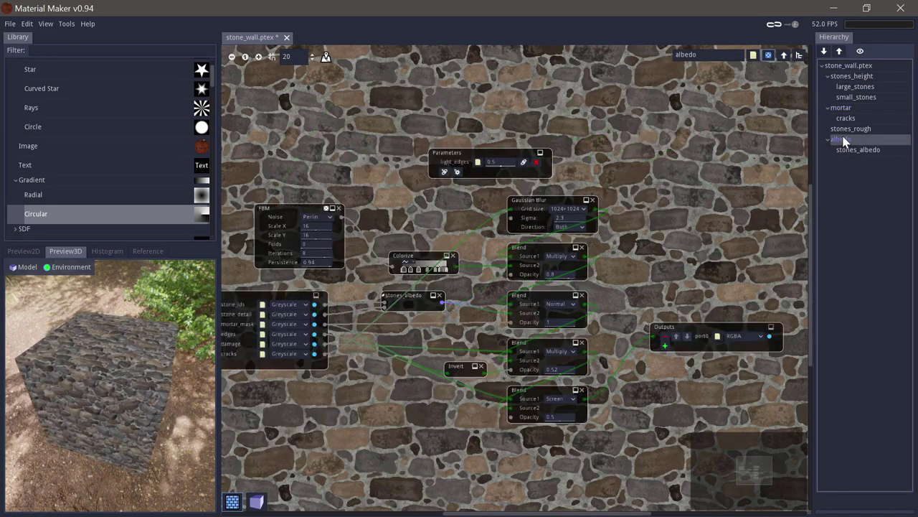
Collapse and re-expand the whole hierarchy tree, and try its display option
{"action": "left_click", "coordinate": [840, 54]}
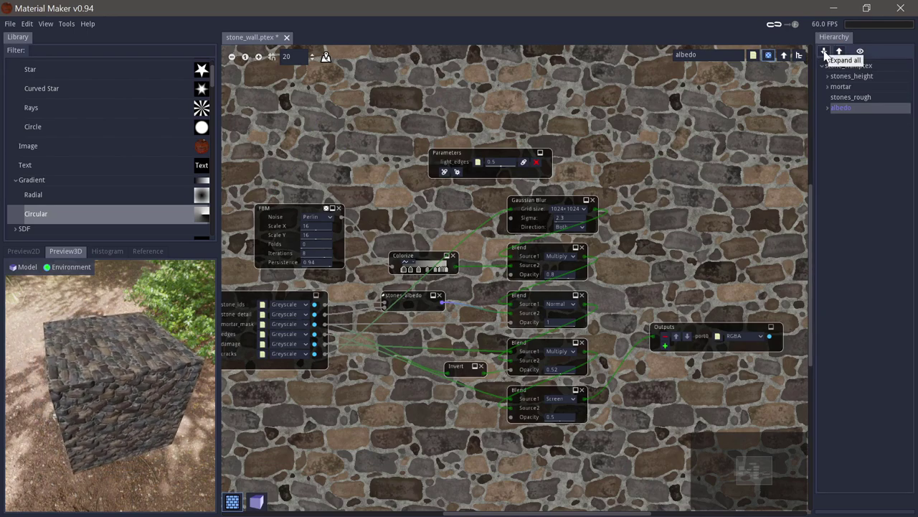
{"action": "left_click", "coordinate": [825, 52]}
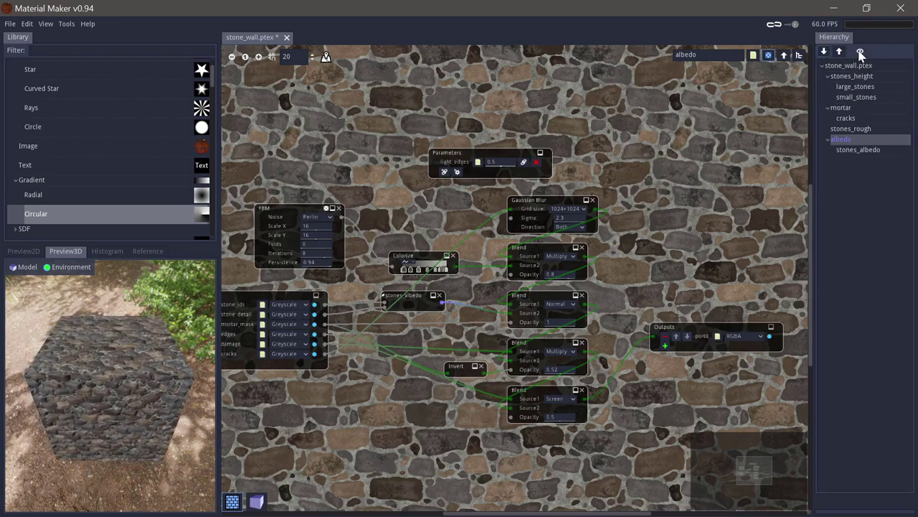
{"action": "left_click", "coordinate": [860, 51]}
{"action": "left_click", "coordinate": [871, 73]}
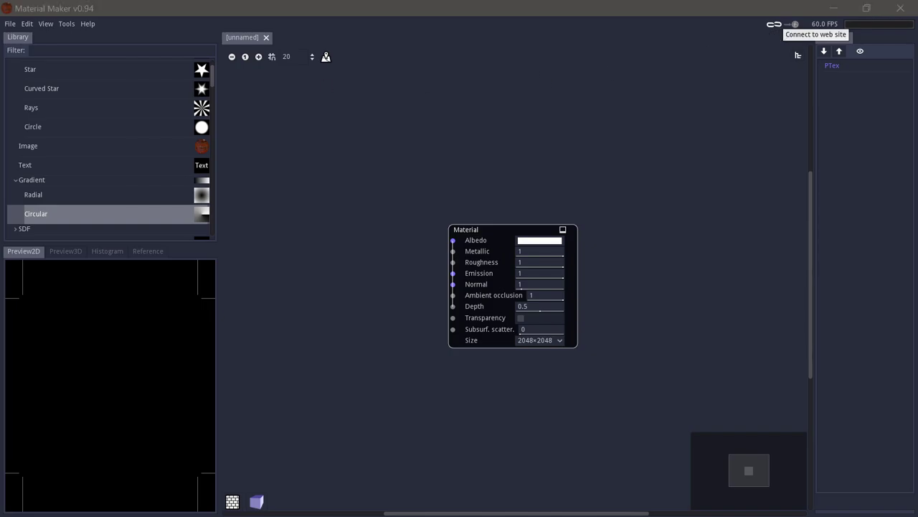
Open the Material Maker website in the browser, look through its shared materials gallery, and return to the program
{"action": "left_click", "coordinate": [775, 23]}
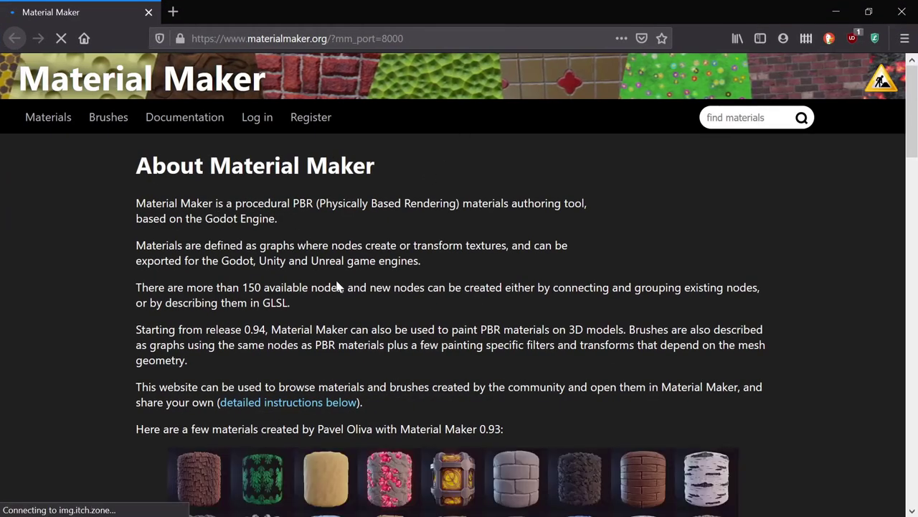
{"action": "scroll", "coordinate": [335, 327], "scroll_direction": "down", "scroll_amount": 3}
{"action": "scroll", "coordinate": [334, 326], "scroll_direction": "up", "scroll_amount": 3}
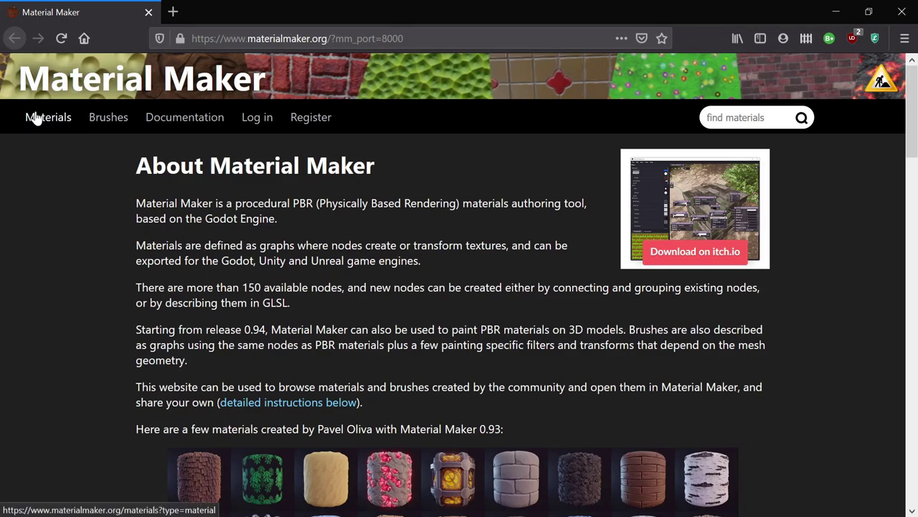
{"action": "left_click", "coordinate": [34, 117]}
{"action": "scroll", "coordinate": [232, 302], "scroll_direction": "down", "scroll_amount": 4}
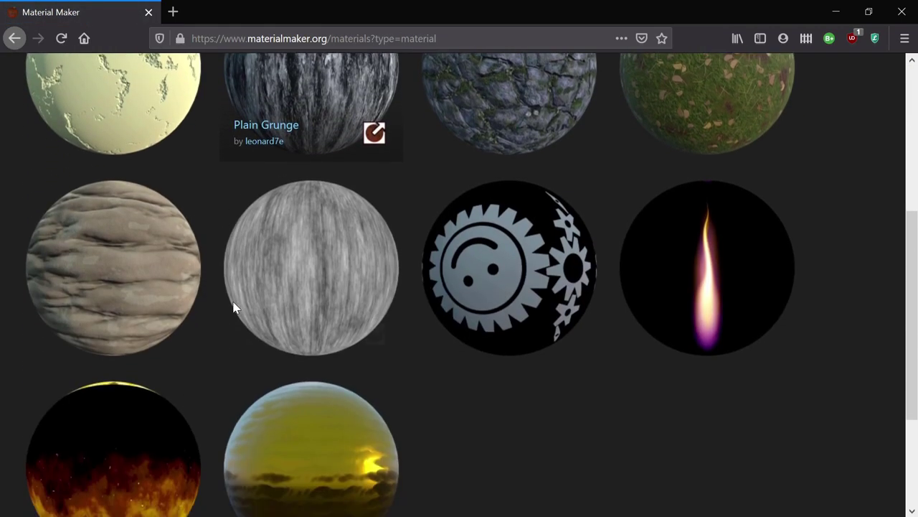
{"action": "scroll", "coordinate": [234, 307], "scroll_direction": "down", "scroll_amount": 3}
{"action": "left_click", "coordinate": [836, 11]}
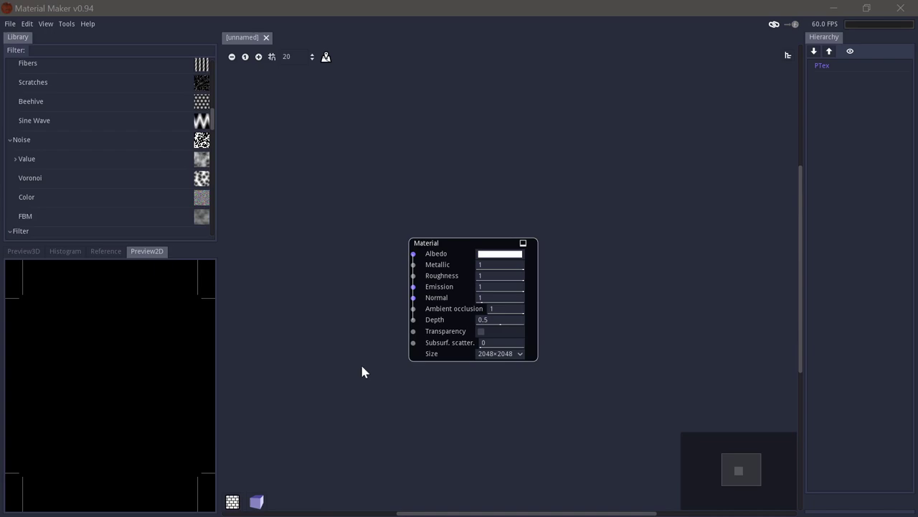
Dock the Preview2D panel below the Hierarchy panel and widen that column
{"action": "left_click_drag", "start_coordinate": [146, 252], "coordinate": [842, 498]}
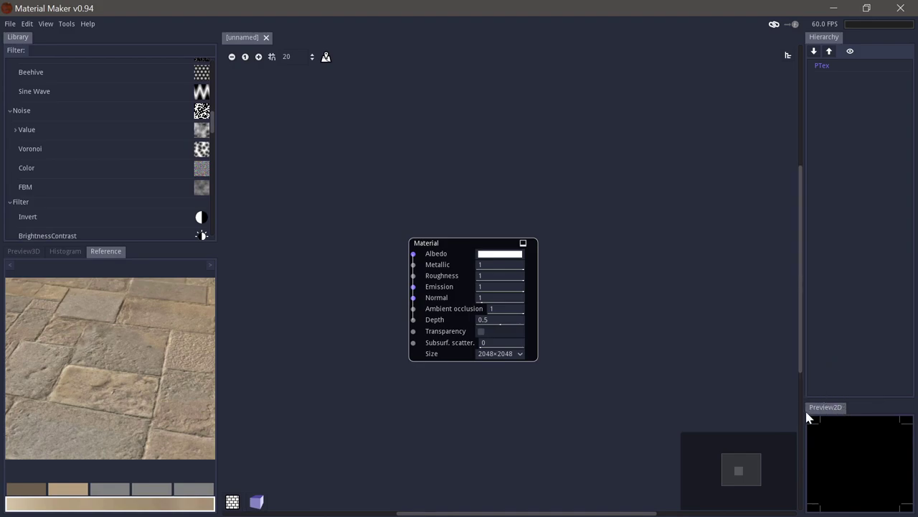
{"action": "left_click_drag", "start_coordinate": [800, 412], "coordinate": [675, 418]}
Set the interface theme to Dark
{"action": "left_click", "coordinate": [29, 25]}
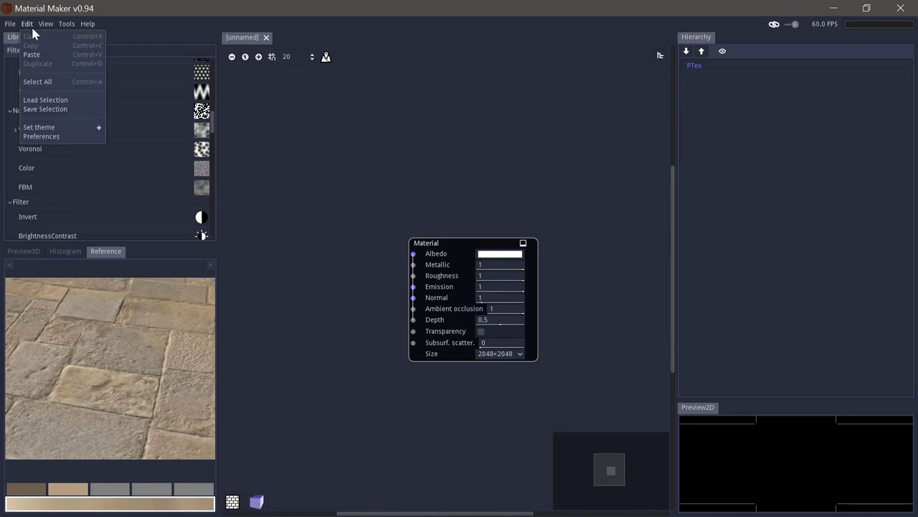
{"action": "mouse_move", "coordinate": [53, 130]}
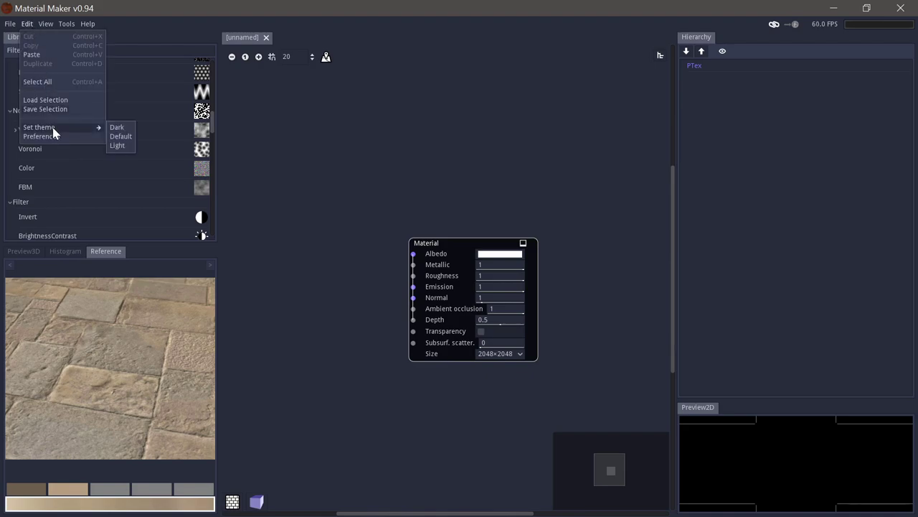
{"action": "left_click", "coordinate": [118, 127]}
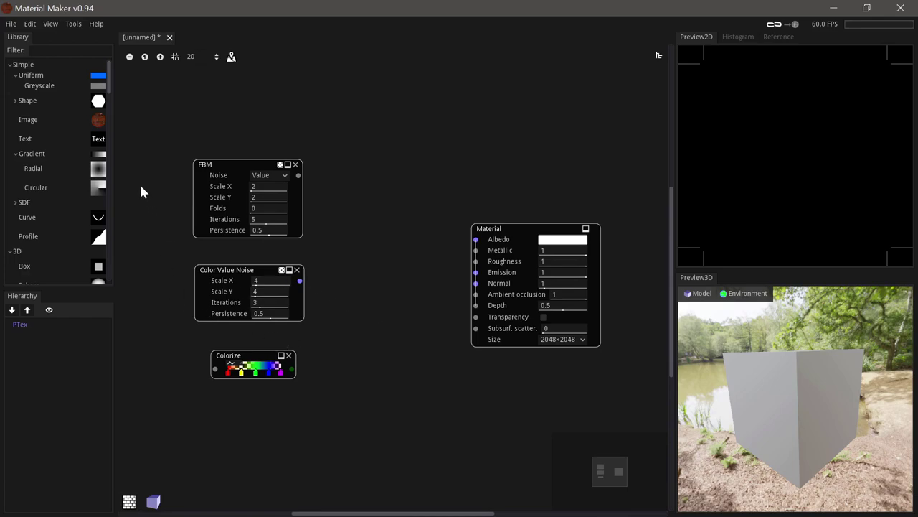
Look through the node library and preview the outputs of the FBM, Color Value Noise and Colorize nodes in 2D
{"action": "left_click_drag", "start_coordinate": [110, 91], "coordinate": [114, 279]}
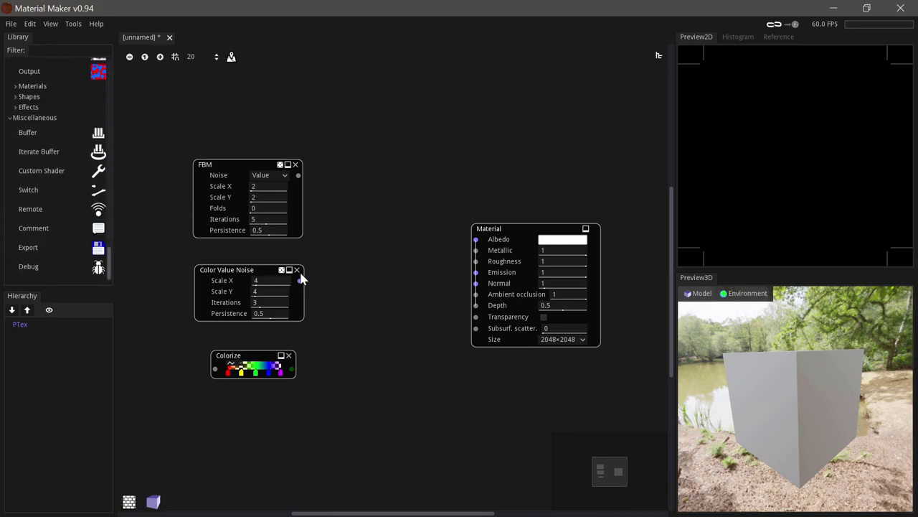
{"action": "middle_click_drag", "start_coordinate": [365, 265], "coordinate": [365, 271]}
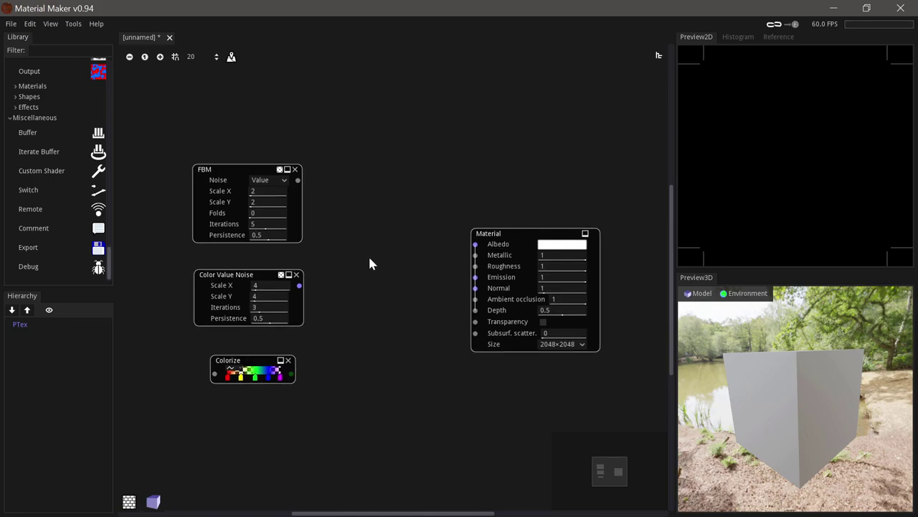
{"action": "left_click_drag", "start_coordinate": [246, 172], "coordinate": [247, 171]}
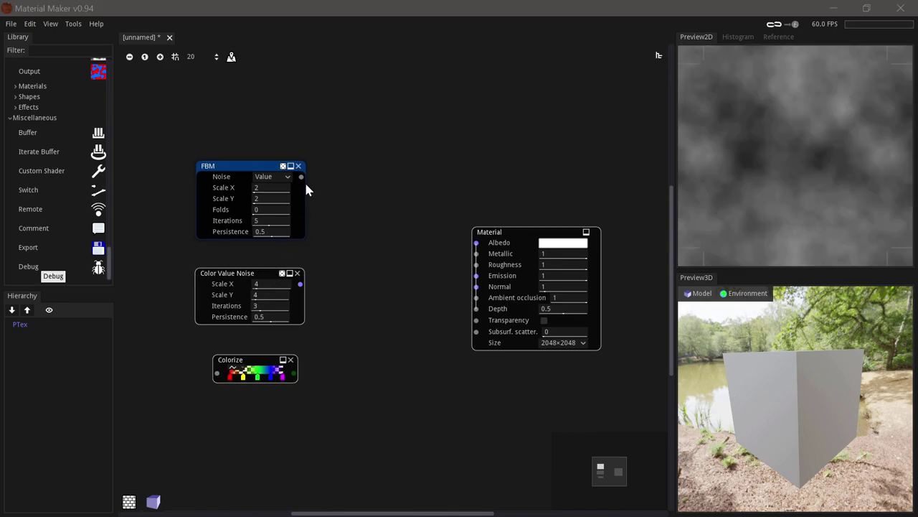
{"action": "left_click", "coordinate": [267, 273]}
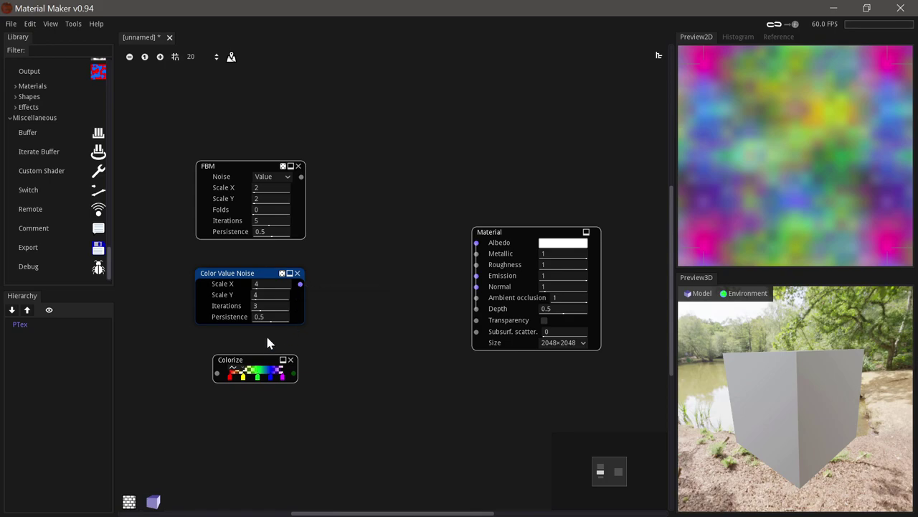
{"action": "left_click", "coordinate": [291, 376]}
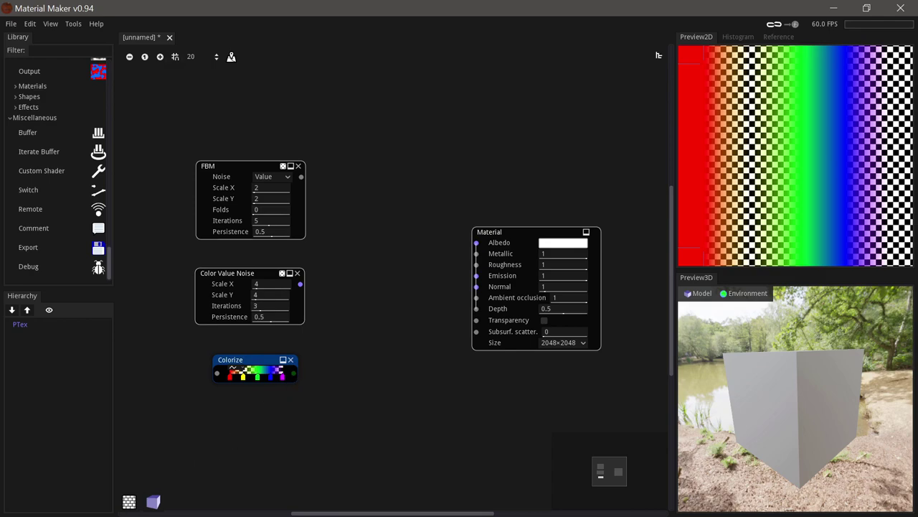
Connect the Color Value Noise node's output to the Colorize node's input
{"action": "left_click_drag", "start_coordinate": [300, 284], "coordinate": [303, 285]}
{"action": "left_click_drag", "start_coordinate": [263, 331], "coordinate": [217, 372]}
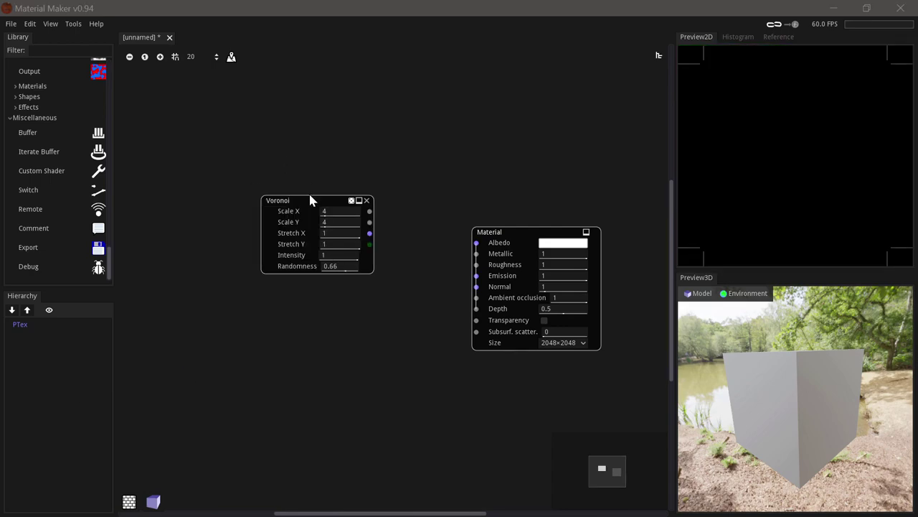
Preview the Voronoi node's output in 2D, and that of the polygon Shape node feeding Emboss
{"action": "left_click_drag", "start_coordinate": [310, 200], "coordinate": [310, 204]}
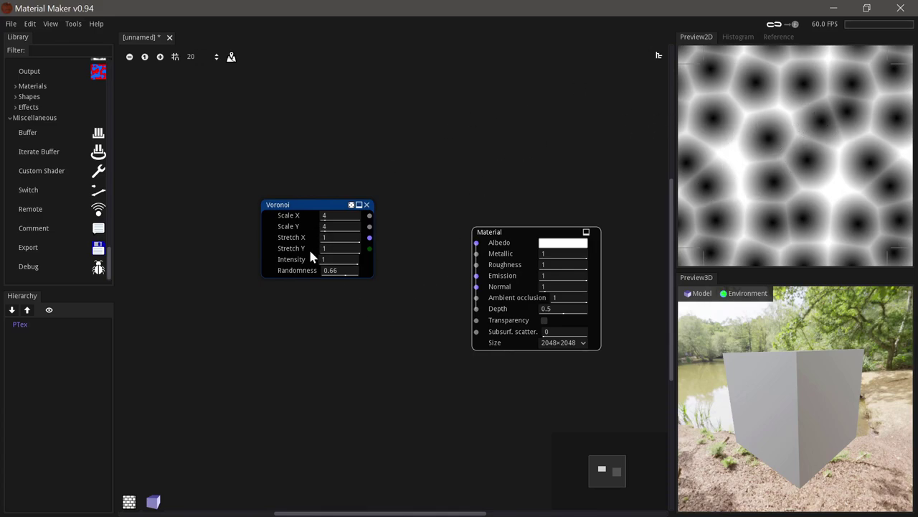
{"action": "mouse_move", "coordinate": [370, 223]}
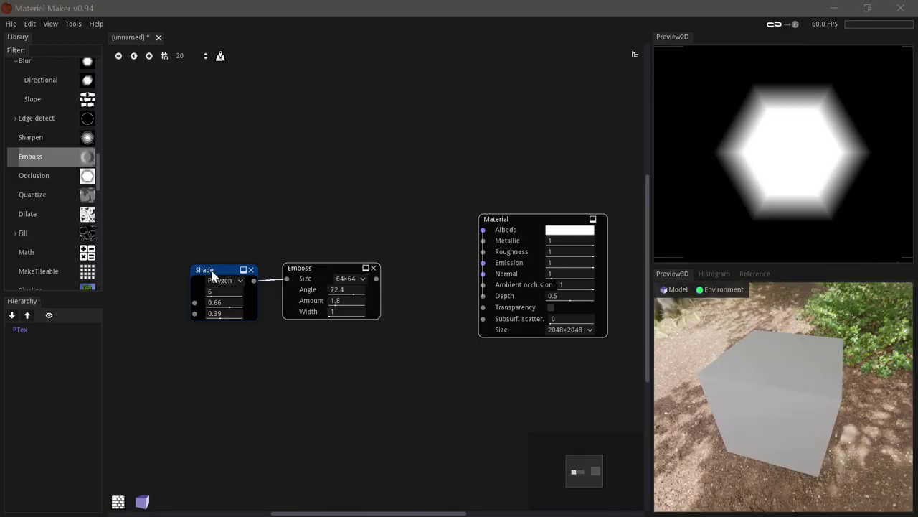
{"action": "left_click_drag", "start_coordinate": [213, 276], "coordinate": [208, 274]}
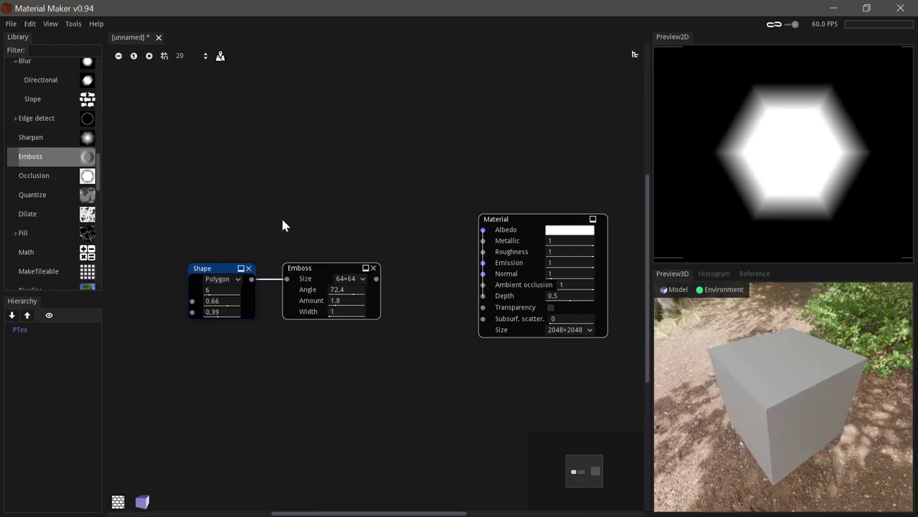
Examine the polygon Shape node's 2D preview up close, and reset the preview zoom
{"action": "scroll", "coordinate": [739, 151], "scroll_direction": "up", "scroll_amount": 1}
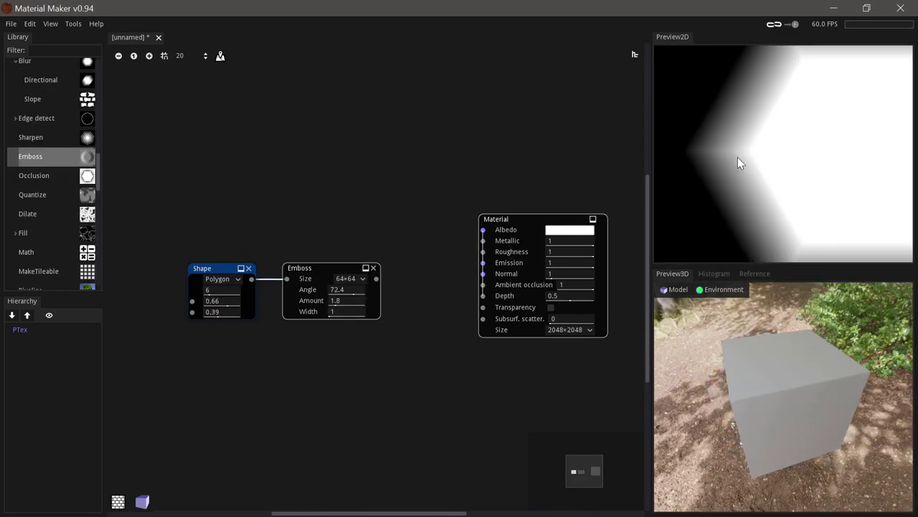
{"action": "scroll", "coordinate": [737, 157], "scroll_direction": "up", "scroll_amount": 3}
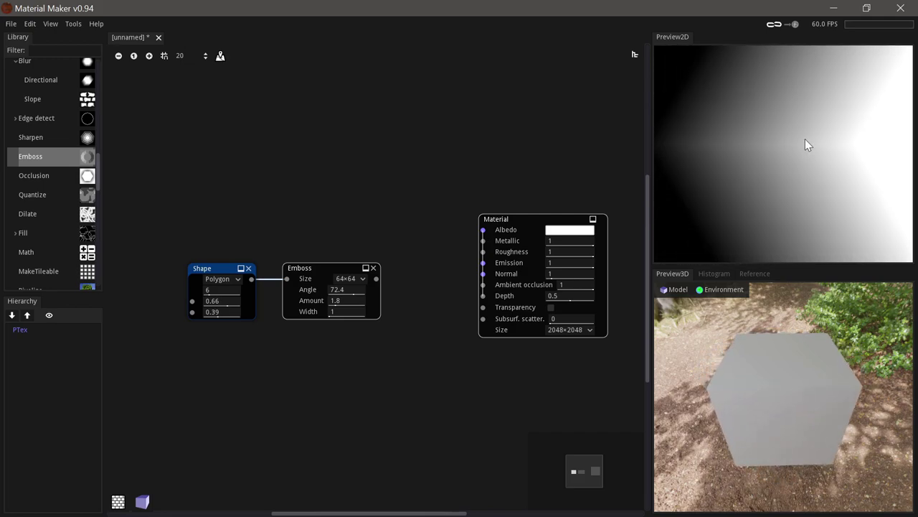
{"action": "right_click", "coordinate": [805, 137]}
{"action": "left_click", "coordinate": [823, 140]}
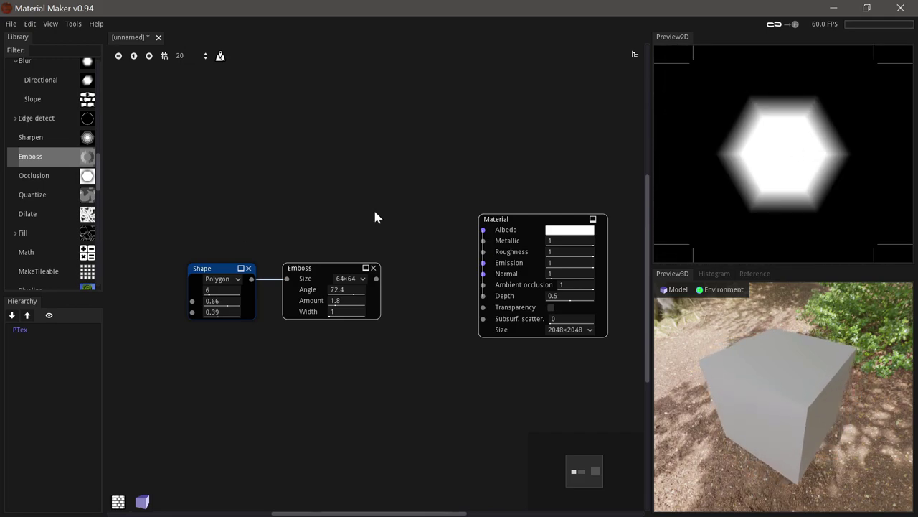
Inspect the Emboss node's output up close in 2D and set its size to 1024×1024
{"action": "left_click", "coordinate": [327, 268]}
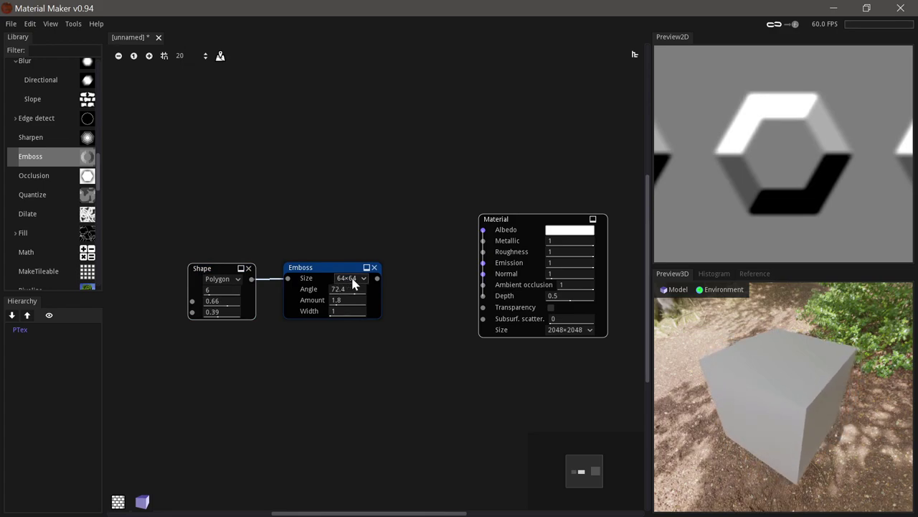
{"action": "scroll", "coordinate": [731, 172], "scroll_direction": "up", "scroll_amount": 5}
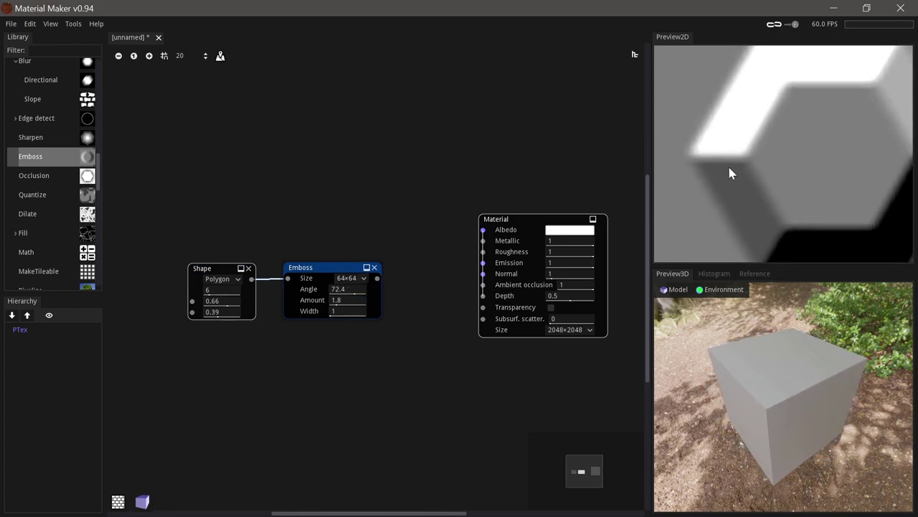
{"action": "scroll", "coordinate": [729, 165], "scroll_direction": "up", "scroll_amount": 2}
{"action": "left_click", "coordinate": [351, 279]}
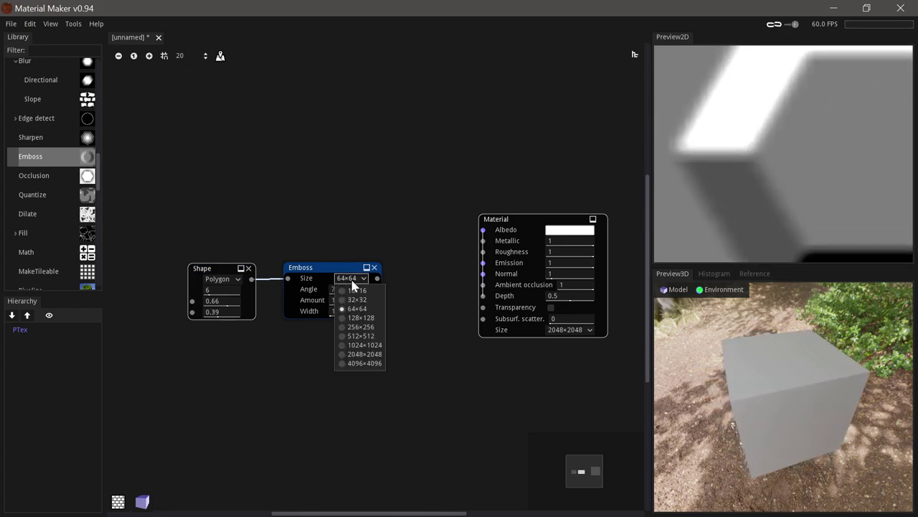
{"action": "left_click", "coordinate": [362, 345]}
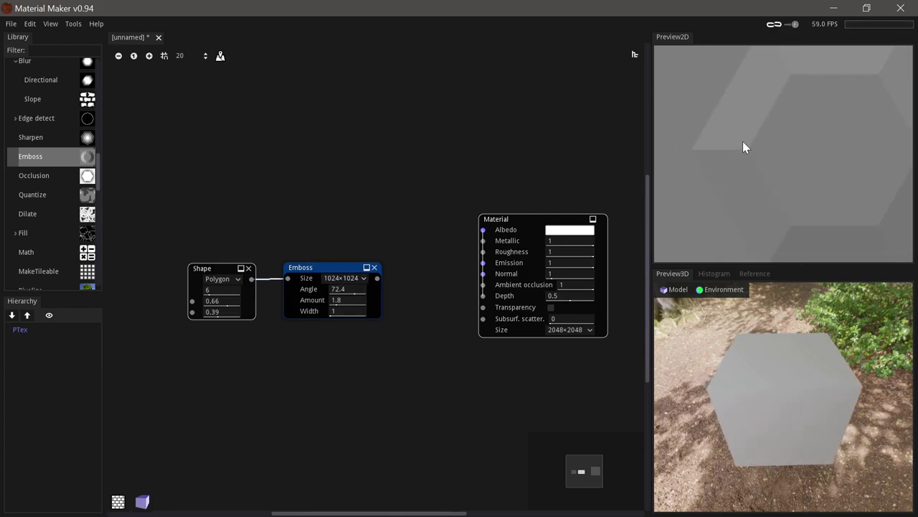
{"action": "scroll", "coordinate": [746, 147], "scroll_direction": "down", "scroll_amount": 5}
{"action": "middle_click_drag", "start_coordinate": [783, 155], "coordinate": [795, 150]}
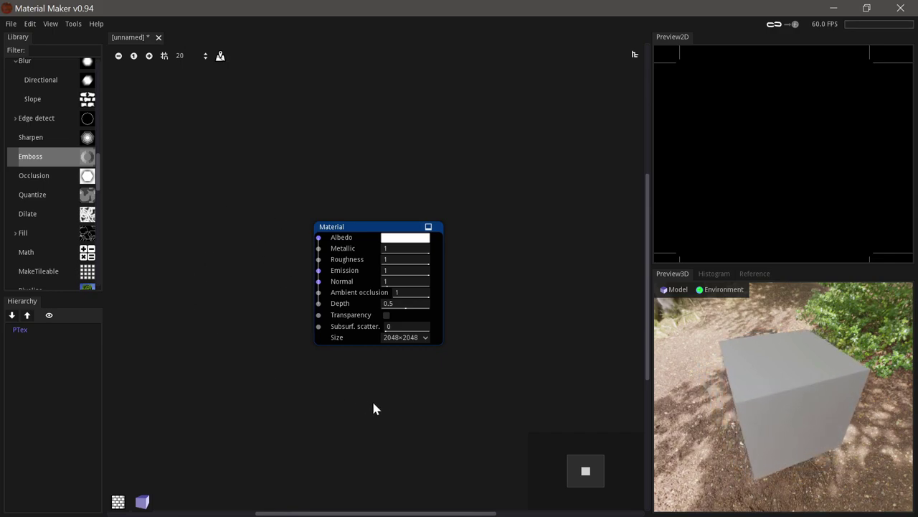
{"action": "left_click_drag", "start_coordinate": [371, 229], "coordinate": [372, 224]}
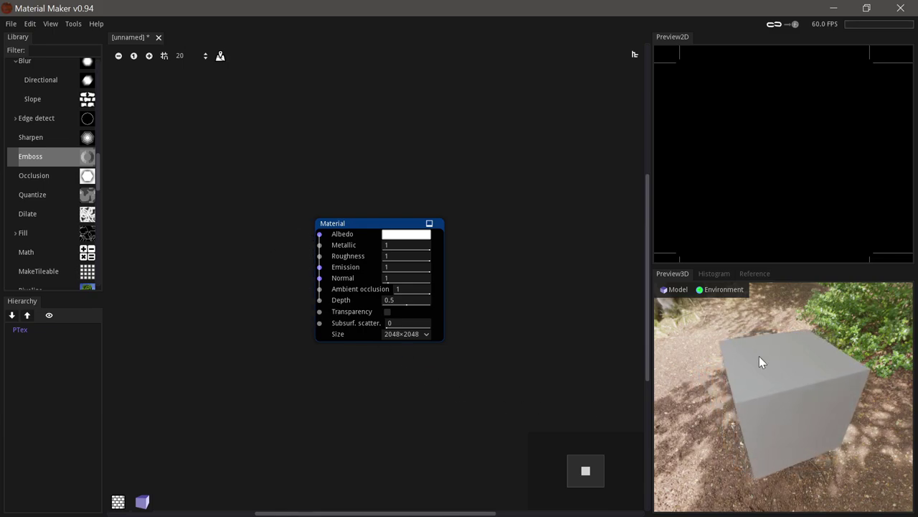
{"action": "scroll", "coordinate": [768, 375], "scroll_direction": "up", "scroll_amount": 3}
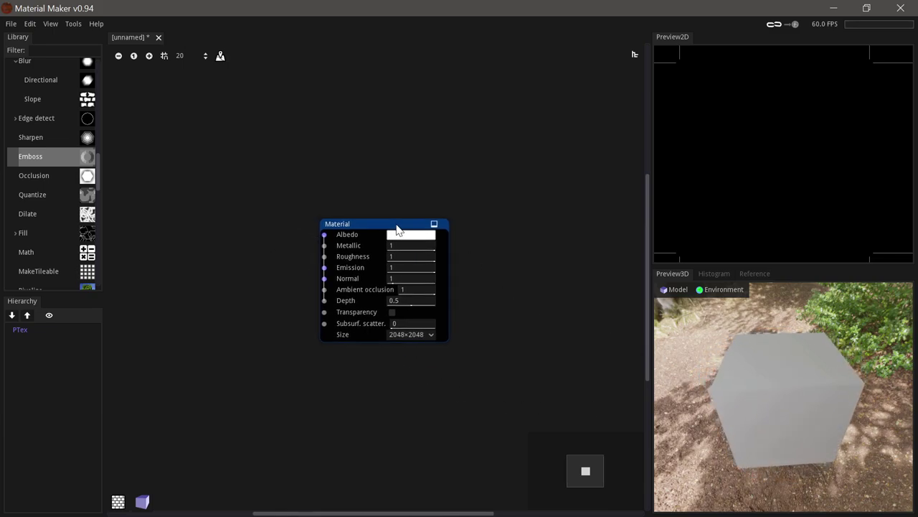
{"action": "left_click_drag", "start_coordinate": [384, 222], "coordinate": [375, 225]}
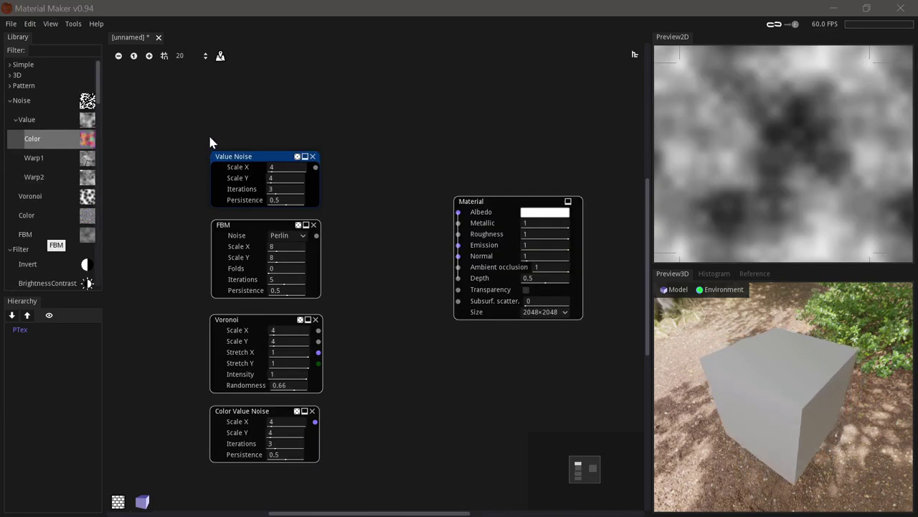
Preview the FBM, Voronoi, Color Value Noise and Value Noise outputs, including Voronoi's Random color output
{"action": "left_click", "coordinate": [261, 224]}
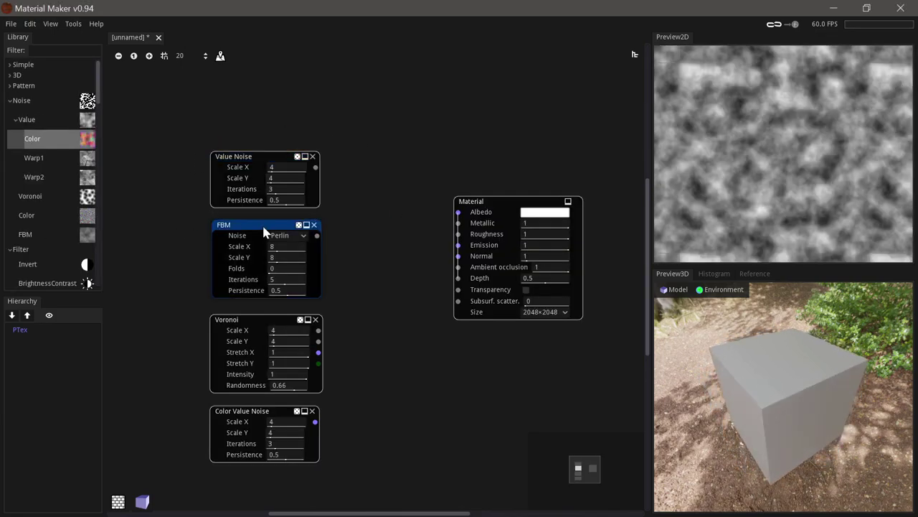
{"action": "left_click", "coordinate": [253, 319]}
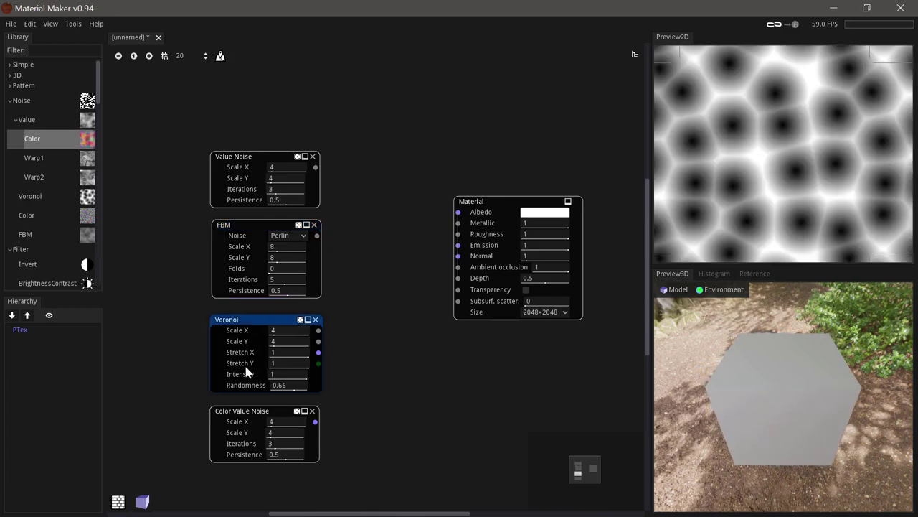
{"action": "left_click", "coordinate": [249, 410]}
{"action": "left_click", "coordinate": [272, 157]}
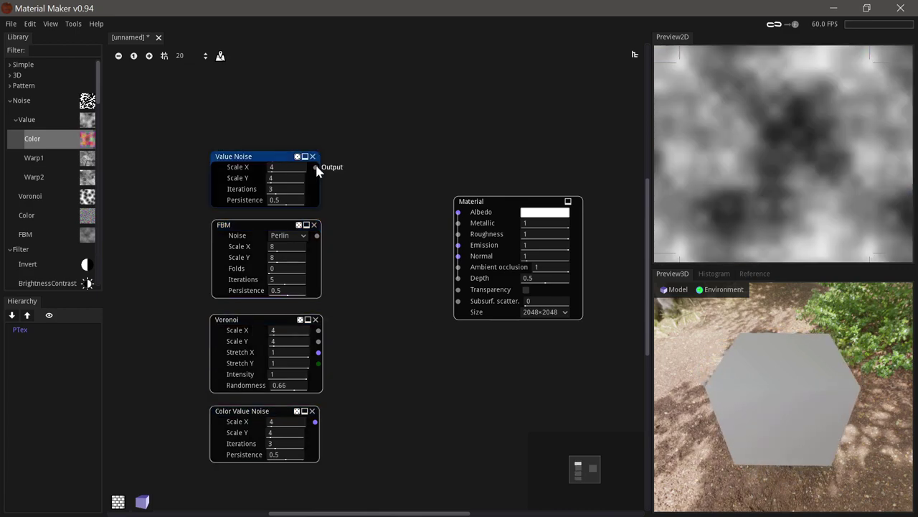
{"action": "left_click", "coordinate": [277, 410]}
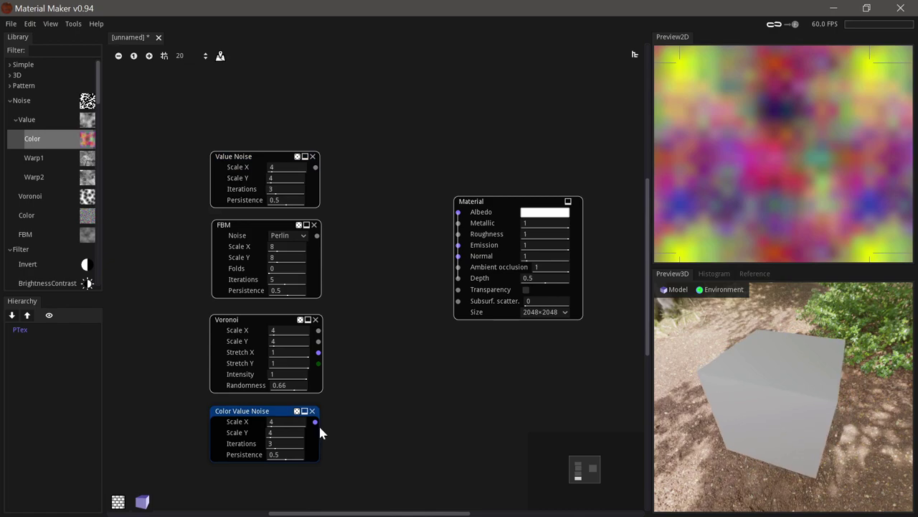
{"action": "left_click", "coordinate": [251, 321]}
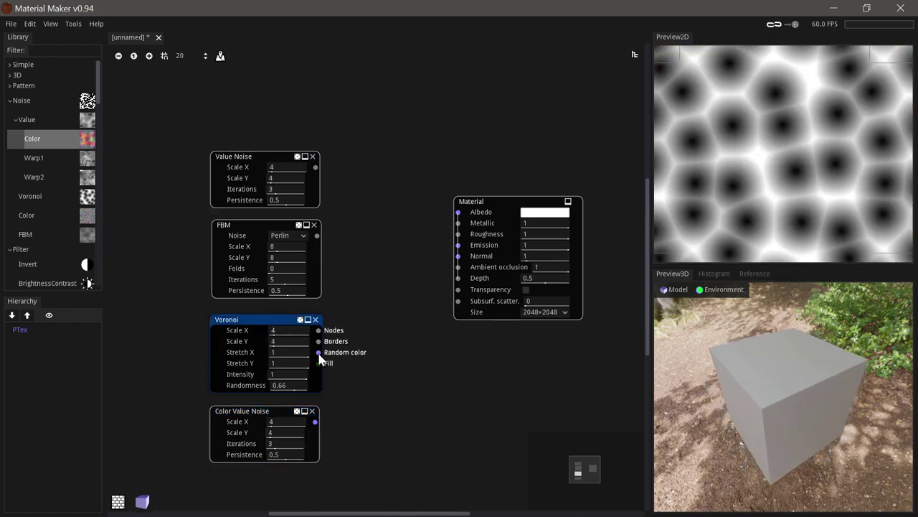
{"action": "mouse_move", "coordinate": [318, 353]}
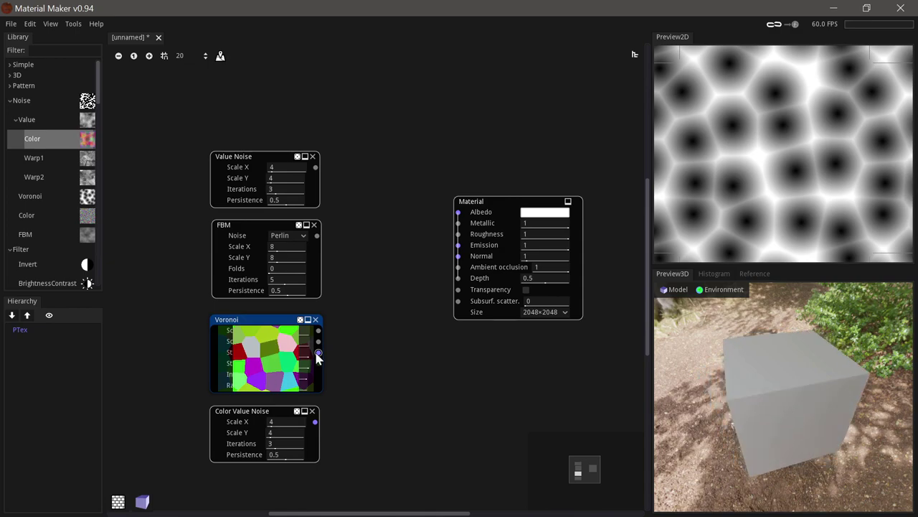
{"action": "left_click_drag", "start_coordinate": [274, 325], "coordinate": [277, 321]}
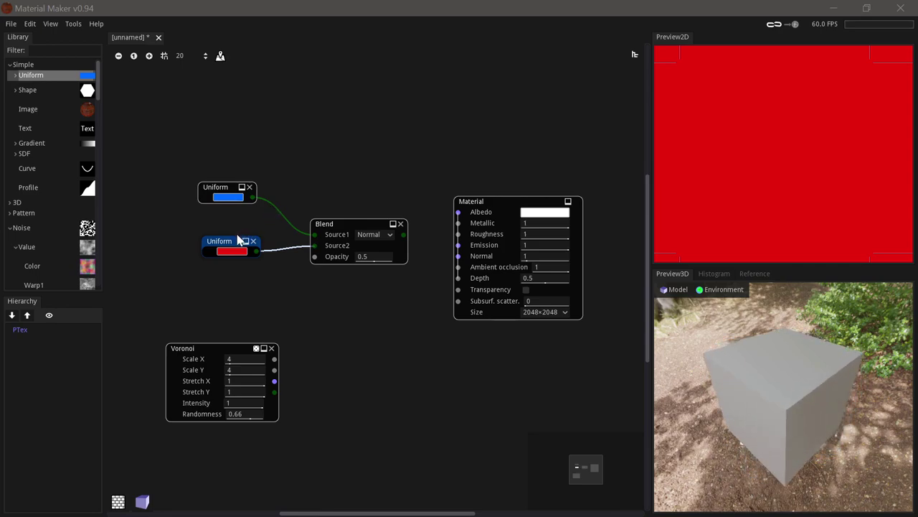
Preview the Blend node's mix of the two Uniform colors and review its available blend modes
{"action": "left_click_drag", "start_coordinate": [341, 223], "coordinate": [340, 212]}
{"action": "mouse_move", "coordinate": [371, 244]}
{"action": "left_mouse_down"}
{"action": "mouse_move", "coordinate": [390, 246]}
{"action": "mouse_move", "coordinate": [372, 246]}
{"action": "left_mouse_up"}
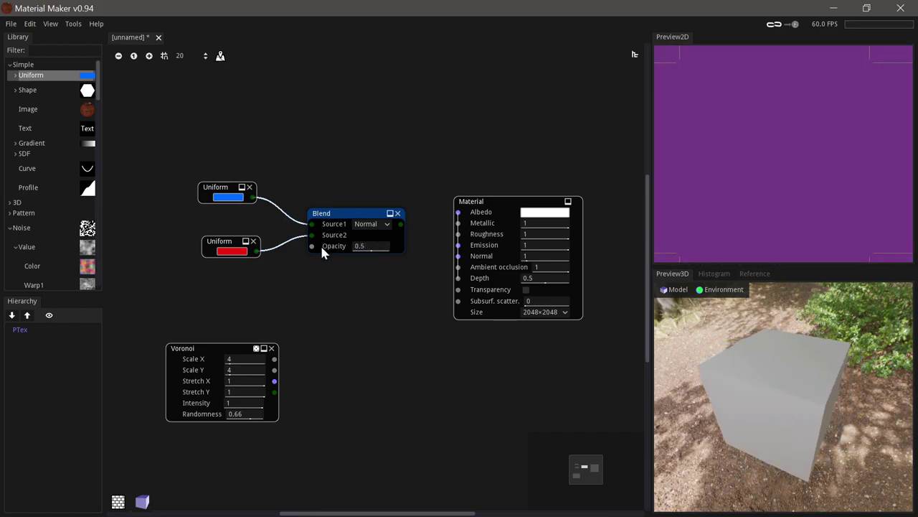
{"action": "left_click", "coordinate": [372, 225]}
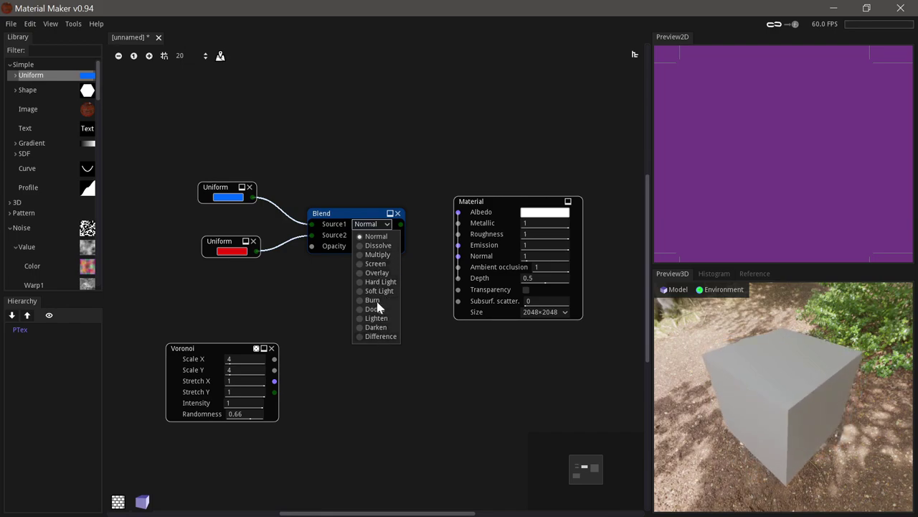
{"action": "left_click", "coordinate": [371, 215]}
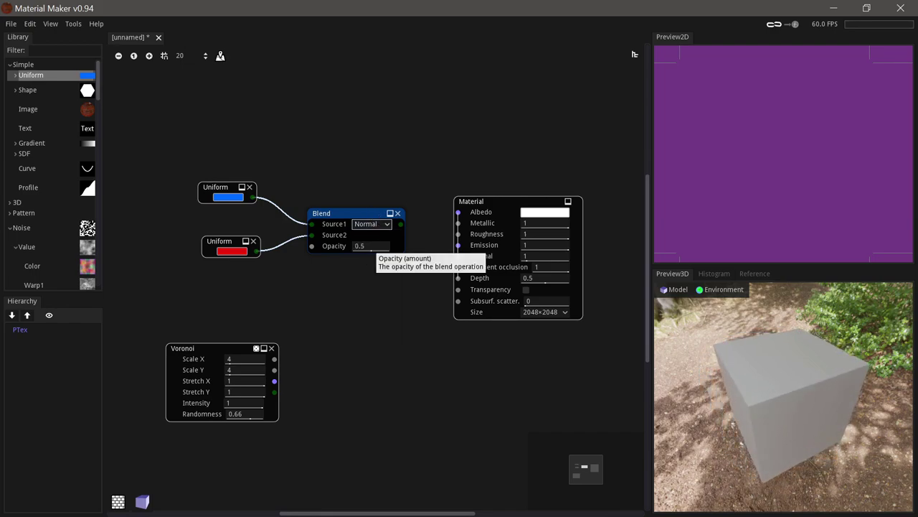
Connect the Voronoi node's Nodes output to the Blend node's Opacity input and adjust the Opacity value
{"action": "left_click_drag", "start_coordinate": [274, 359], "coordinate": [311, 246]}
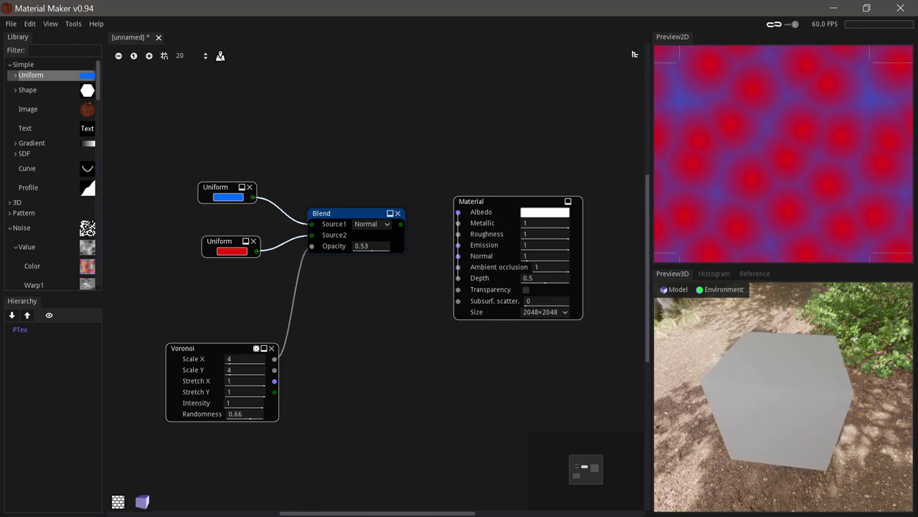
{"action": "left_click_drag", "start_coordinate": [372, 246], "coordinate": [386, 246]}
{"action": "left_click_drag", "start_coordinate": [356, 215], "coordinate": [362, 222]}
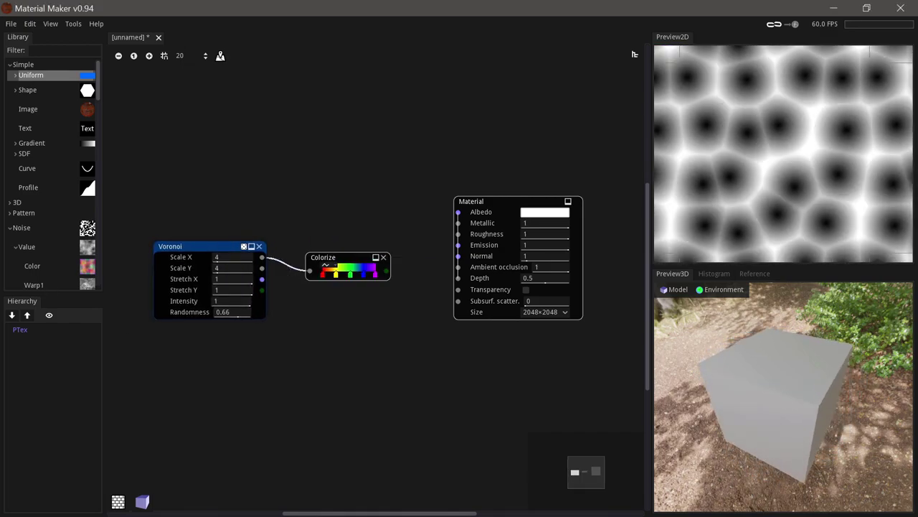
Preview the Colorize node fed by Voronoi and shift a color stop along its rainbow gradient
{"action": "left_click_drag", "start_coordinate": [348, 259], "coordinate": [350, 264]}
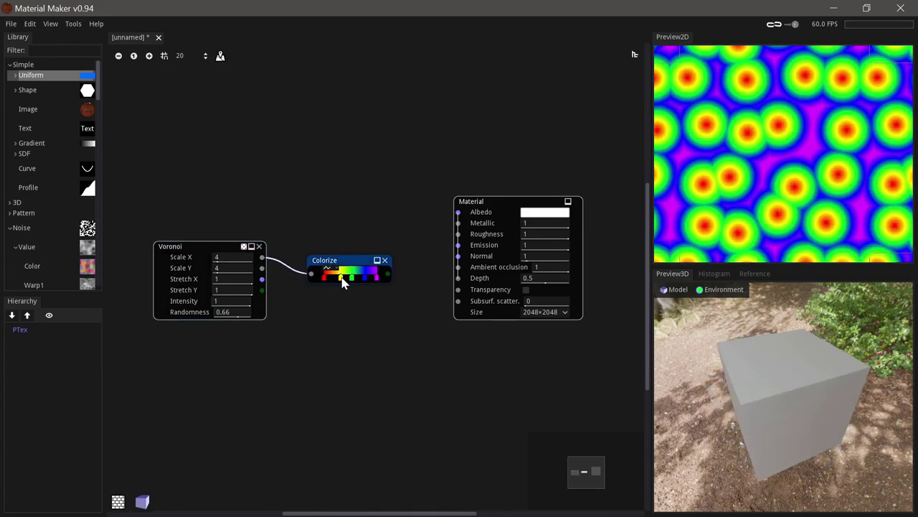
{"action": "left_click_drag", "start_coordinate": [353, 285], "coordinate": [371, 278]}
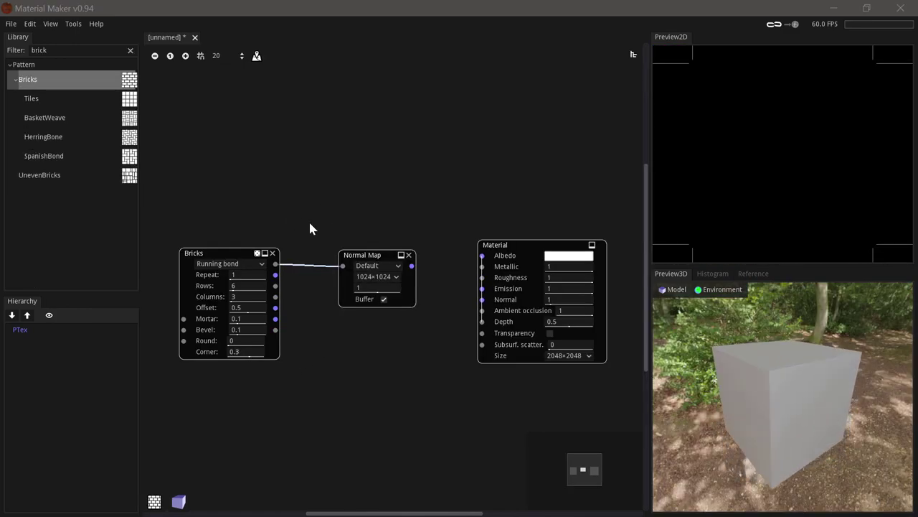
Preview the Bricks and Normal Map outputs, and connect Normal Map to the Material node's Normal input
{"action": "left_click_drag", "start_coordinate": [224, 256], "coordinate": [227, 252]}
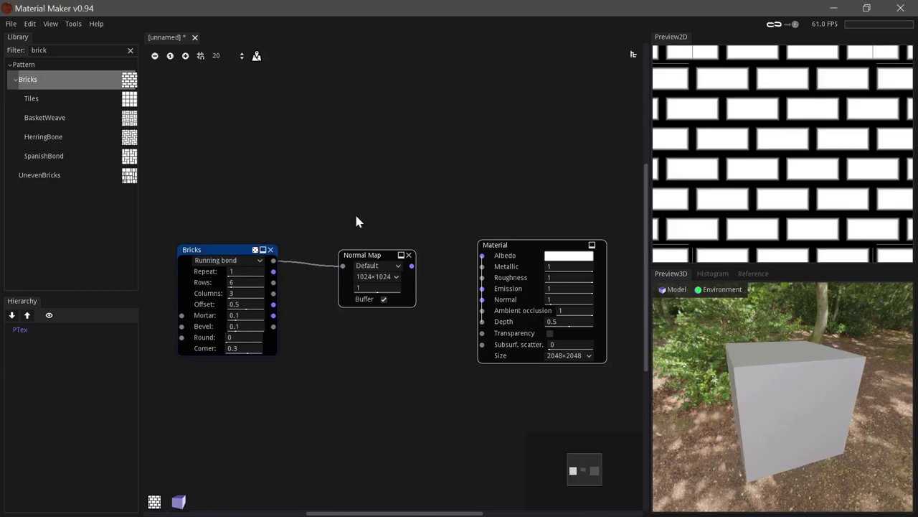
{"action": "left_click_drag", "start_coordinate": [371, 256], "coordinate": [482, 299]}
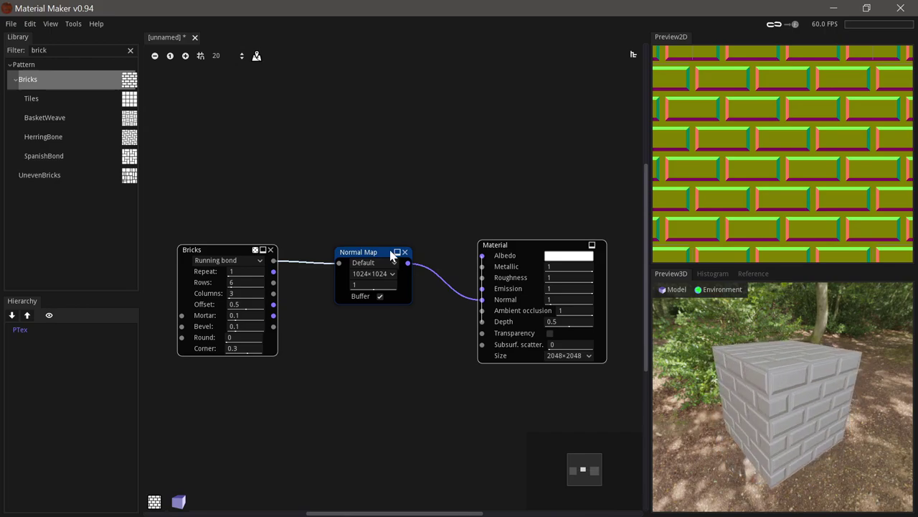
{"action": "left_click_drag", "start_coordinate": [391, 253], "coordinate": [399, 254]}
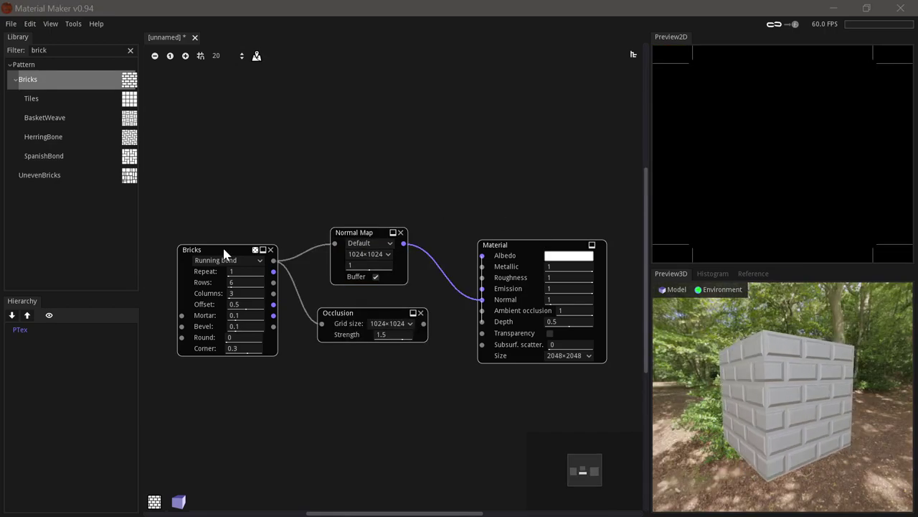
Preview the Bricks and Occlusion outputs, and connect Occlusion to the Material node's Ambient occlusion input
{"action": "left_click", "coordinate": [225, 251]}
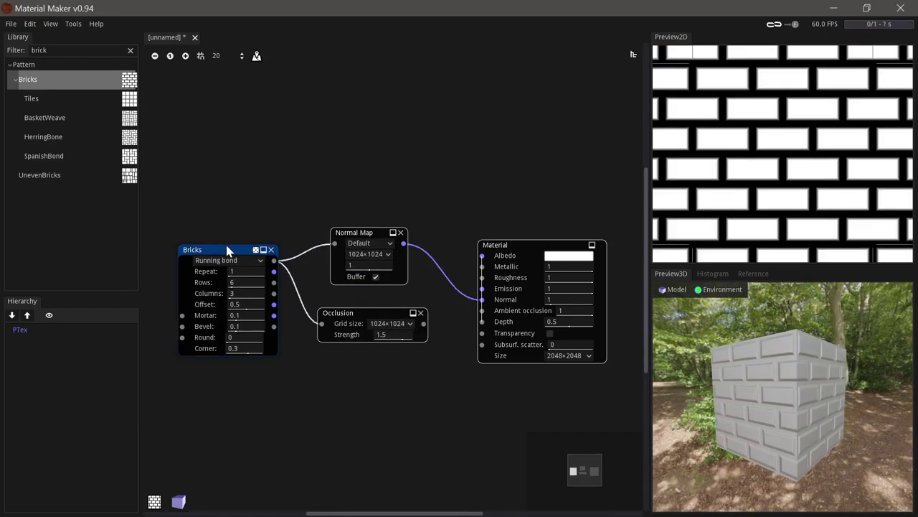
{"action": "left_click", "coordinate": [385, 314]}
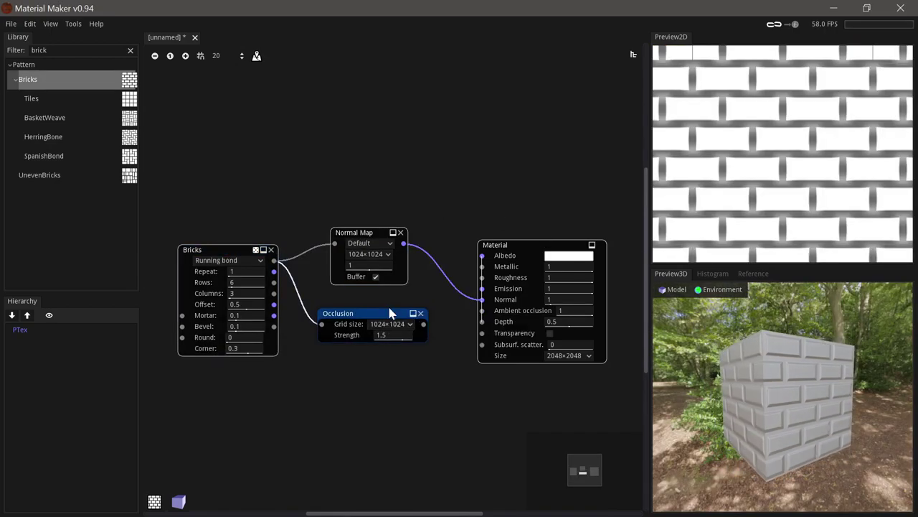
{"action": "left_click_drag", "start_coordinate": [423, 324], "coordinate": [481, 310]}
{"action": "left_click_drag", "start_coordinate": [383, 317], "coordinate": [386, 318]}
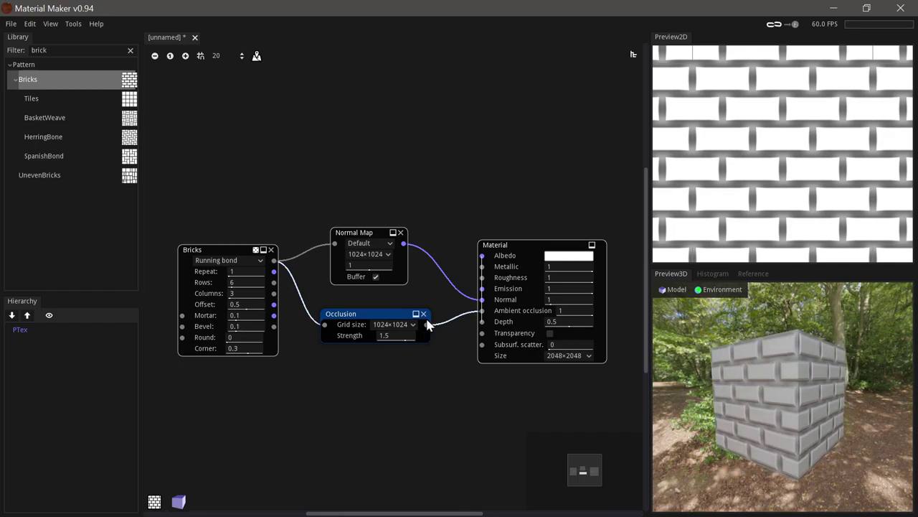
{"action": "left_click_drag", "start_coordinate": [386, 315], "coordinate": [386, 314]}
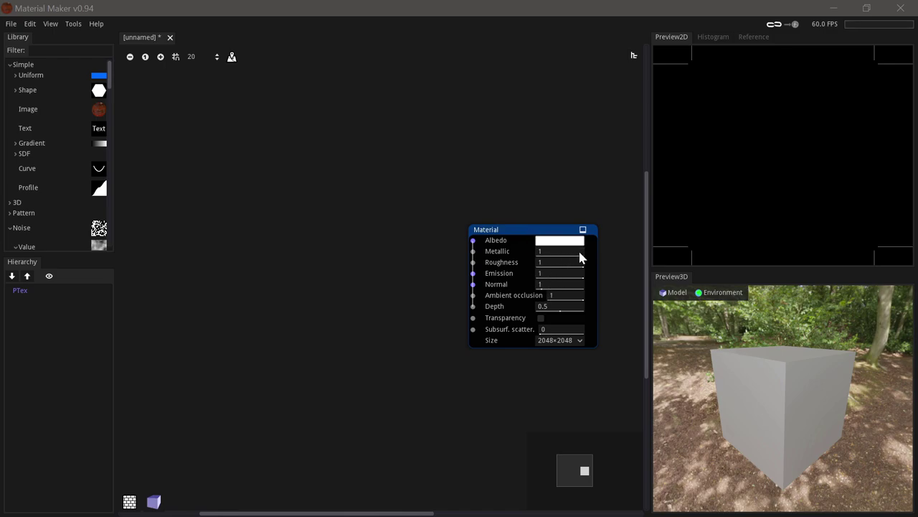
Set the Material node's Metallic to 0 and add a running-bond Bricks node with Round set to 0.17
{"action": "left_click_drag", "start_coordinate": [581, 257], "coordinate": [578, 256]}
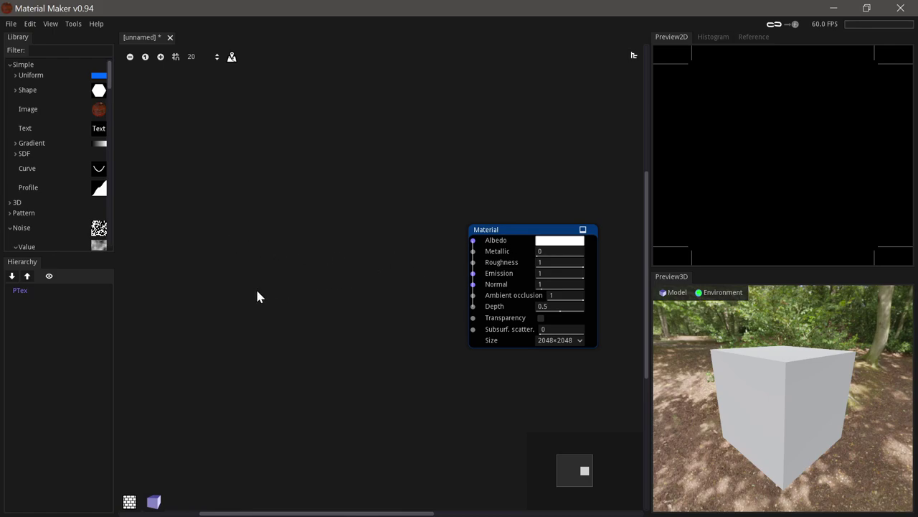
{"action": "right_click", "coordinate": [156, 267]}
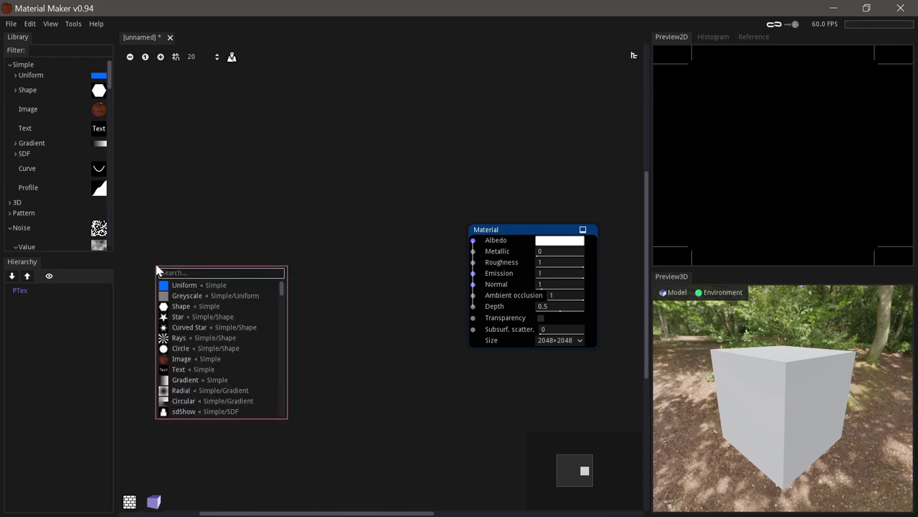
{"action": "type", "text": "brick"}
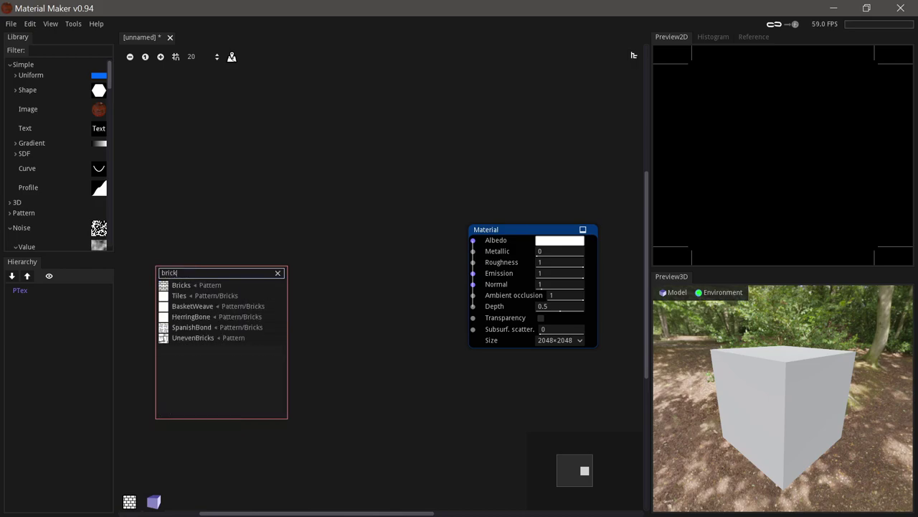
{"action": "left_click", "coordinate": [183, 285]}
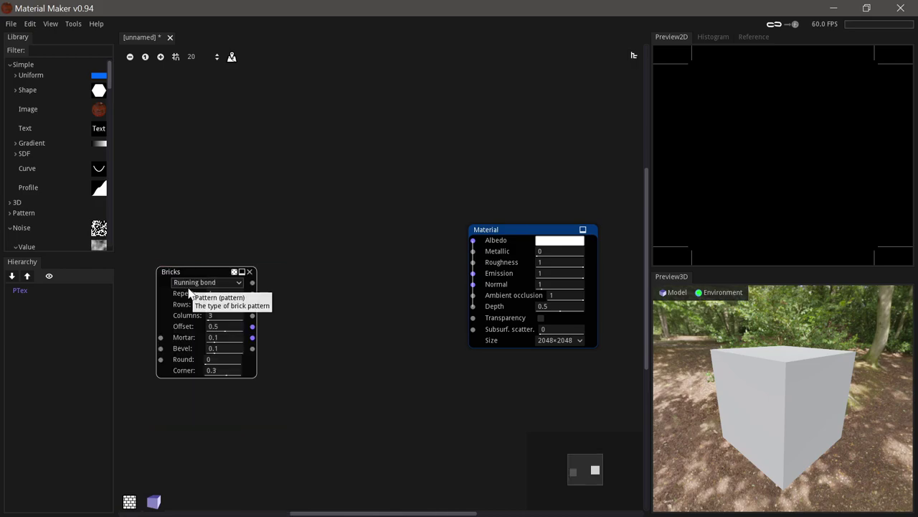
{"action": "left_click_drag", "start_coordinate": [201, 273], "coordinate": [192, 246]}
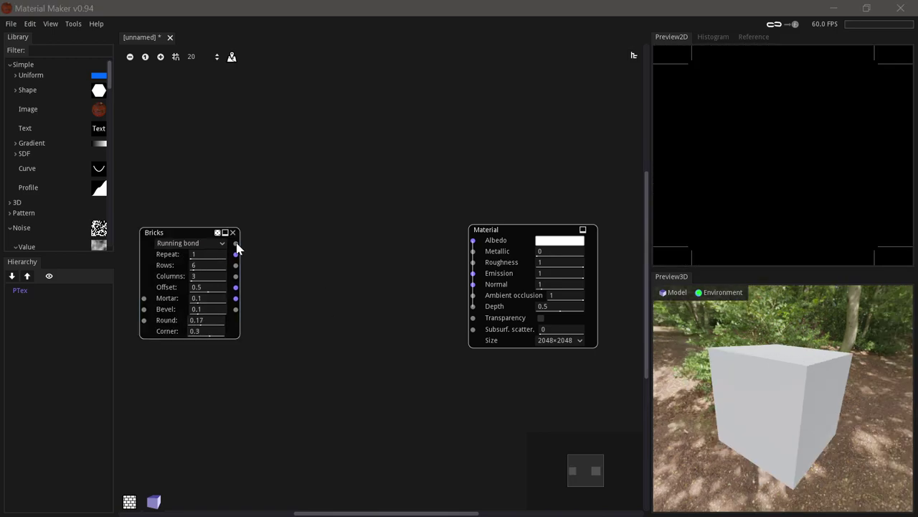
Add a Normal Map node fed by the Bricks pattern output and connect it to the Material node's Normal input
{"action": "left_click_drag", "start_coordinate": [236, 244], "coordinate": [279, 227]}
{"action": "type", "text": "norma"}
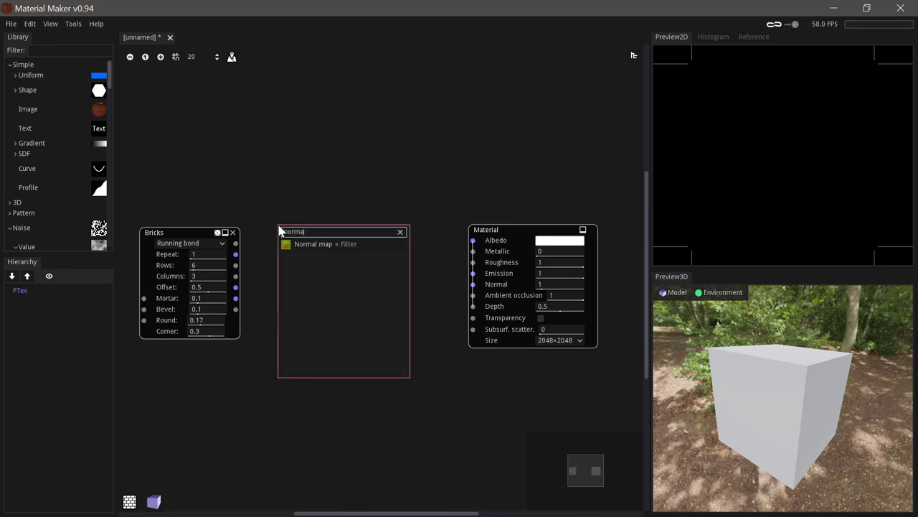
{"action": "left_click", "coordinate": [307, 246]}
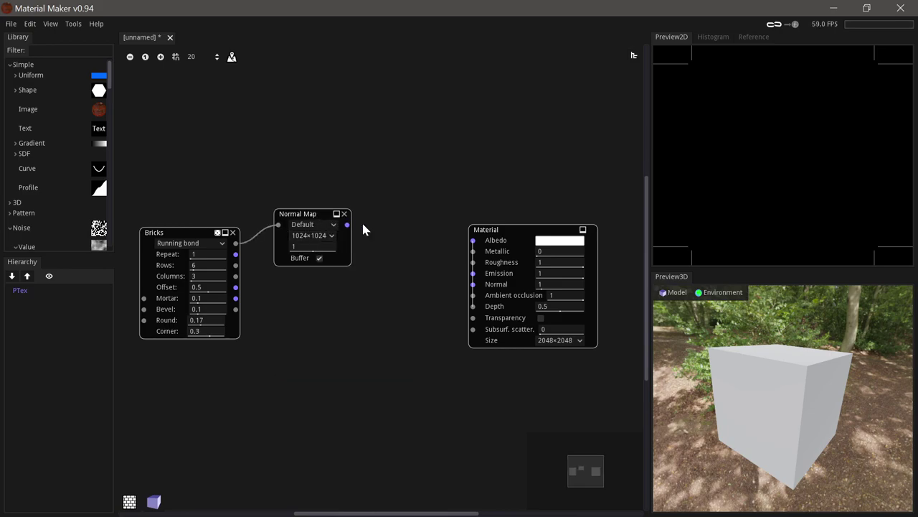
{"action": "left_click_drag", "start_coordinate": [312, 217], "coordinate": [331, 220]}
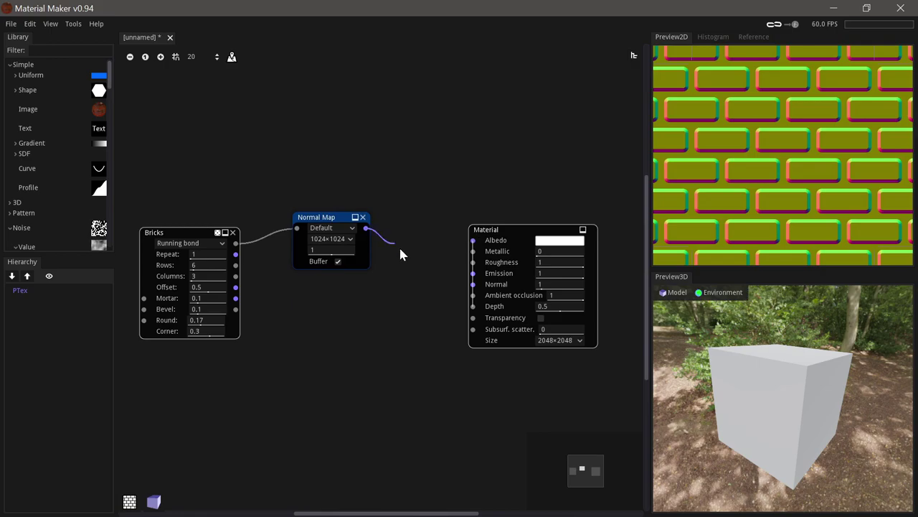
{"action": "left_click_drag", "start_coordinate": [477, 287], "coordinate": [473, 285]}
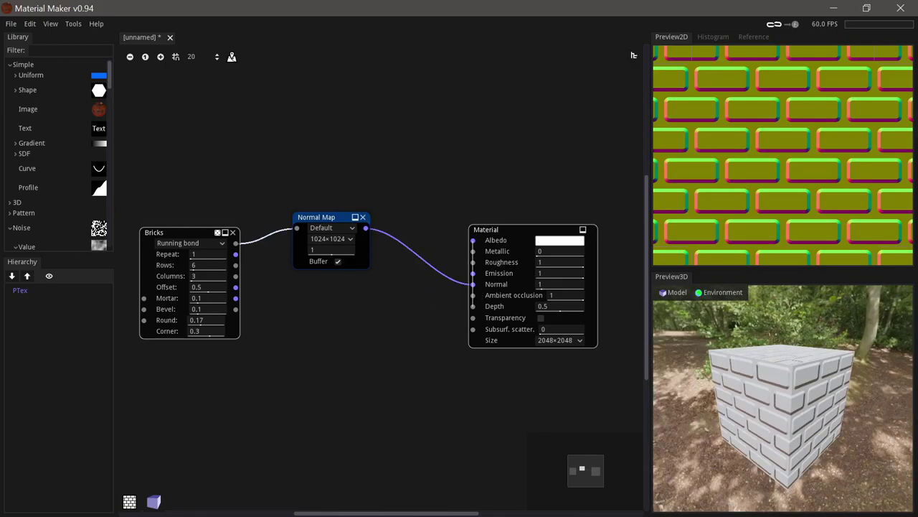
{"action": "scroll", "coordinate": [769, 403], "scroll_direction": "up", "scroll_amount": 2}
{"action": "right_click_drag", "start_coordinate": [769, 403], "coordinate": [793, 378]}
{"action": "left_click_drag", "start_coordinate": [793, 388], "coordinate": [776, 392]}
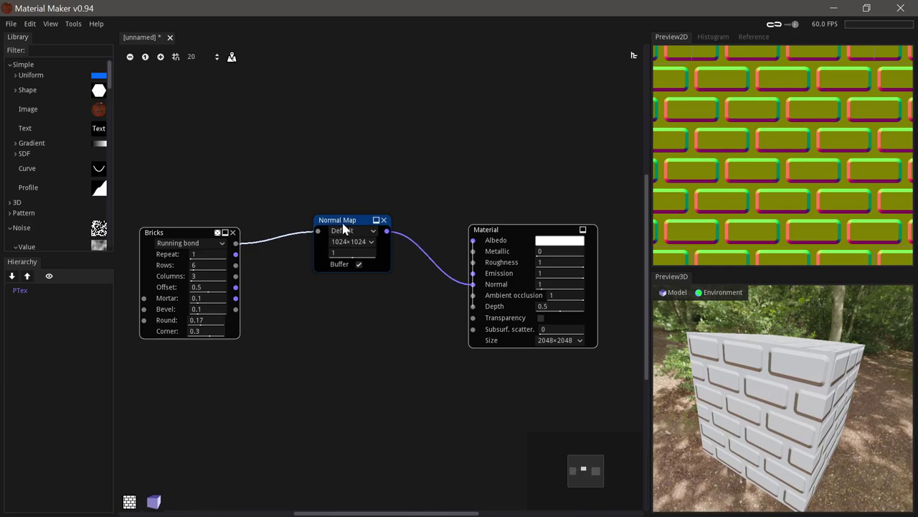
Spread out the Bricks and Normal Map nodes and add a Tonality node fed by the Bricks pattern output
{"action": "left_click_drag", "start_coordinate": [342, 224], "coordinate": [334, 226]}
{"action": "left_click_drag", "start_coordinate": [189, 230], "coordinate": [178, 231]}
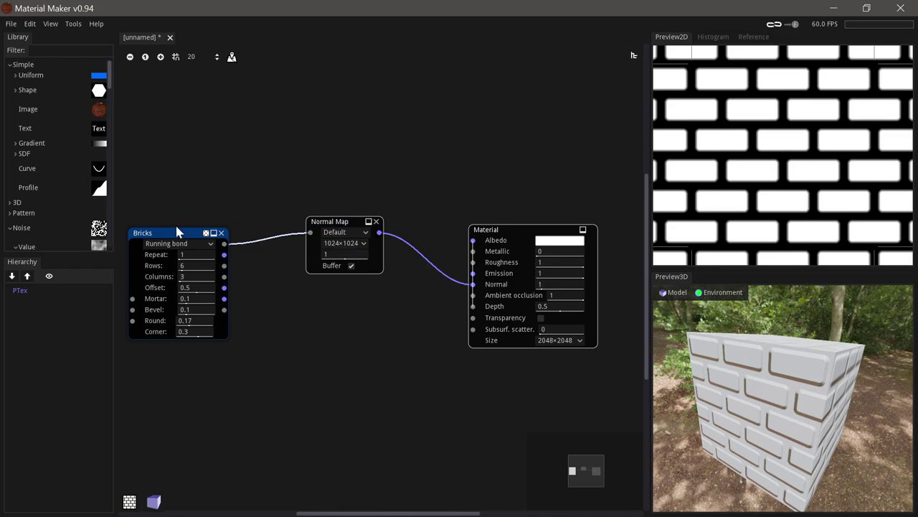
{"action": "left_click_drag", "start_coordinate": [178, 232], "coordinate": [243, 293]}
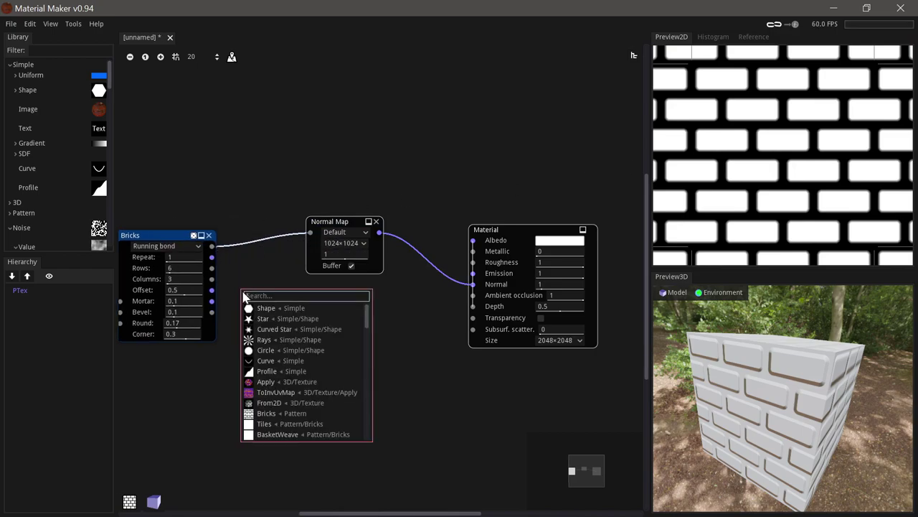
{"action": "type", "text": "tona"}
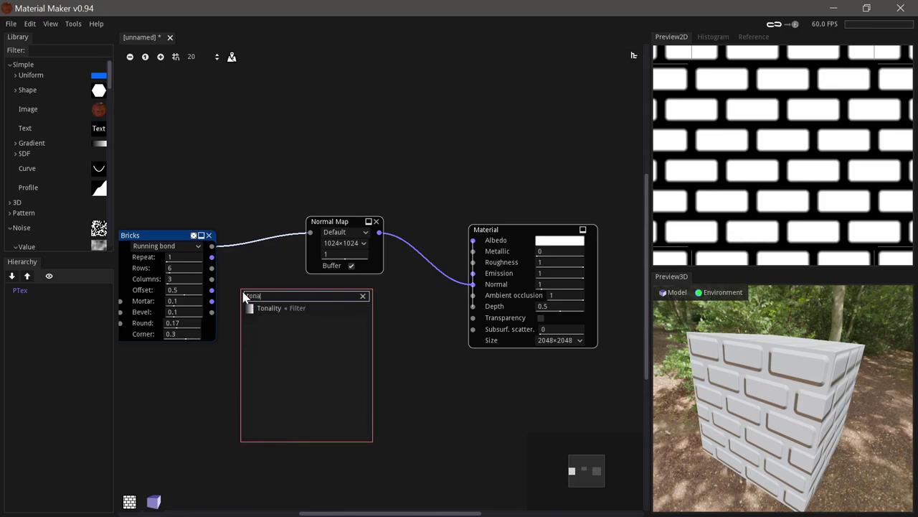
{"action": "left_click", "coordinate": [273, 308]}
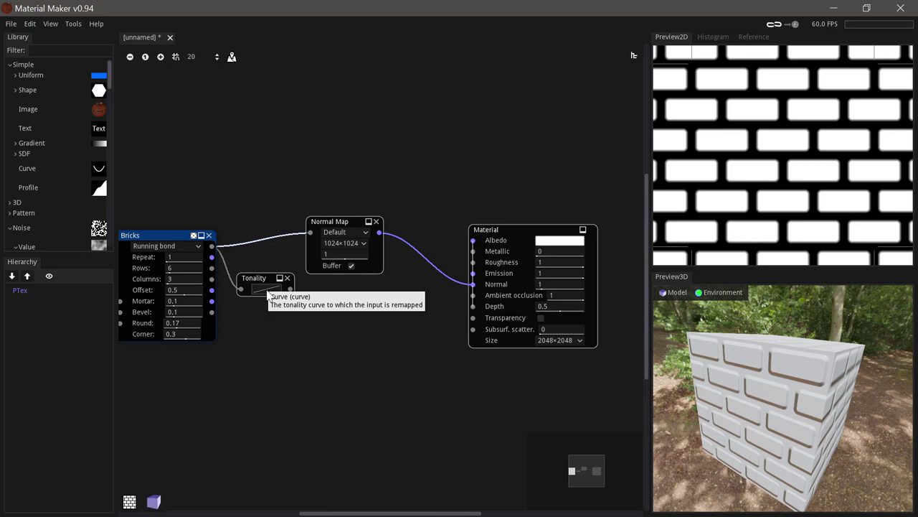
Bend the Tonality curve upward so it rises steeply at the start and flattens towards the end
{"action": "left_click", "coordinate": [267, 293]}
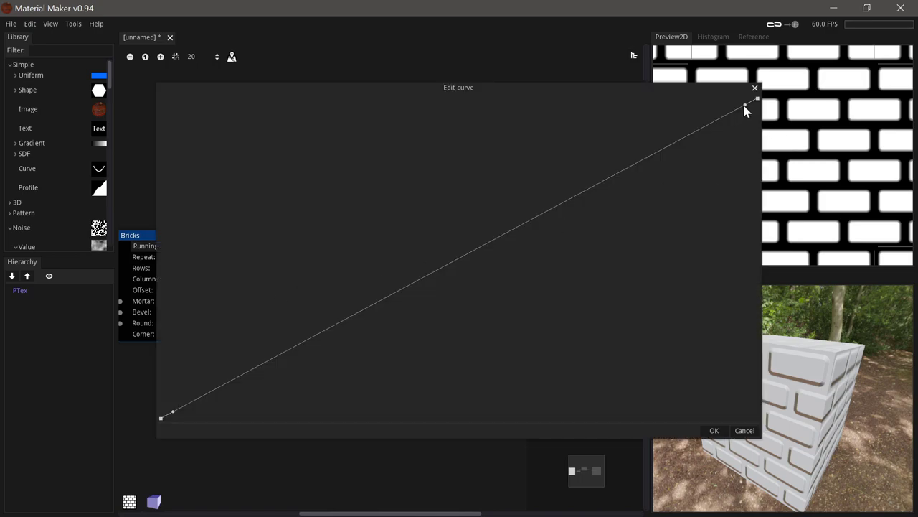
{"action": "left_click_drag", "start_coordinate": [744, 104], "coordinate": [739, 98]}
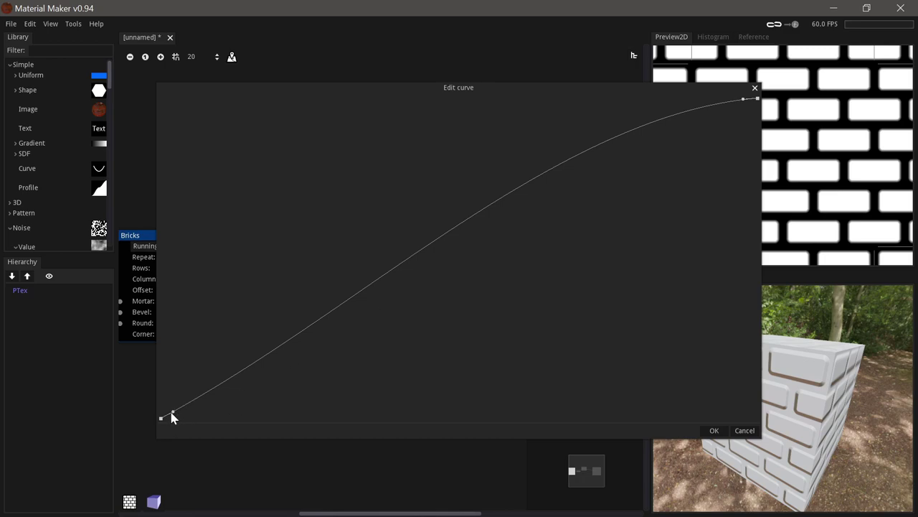
{"action": "left_click_drag", "start_coordinate": [172, 413], "coordinate": [165, 409]}
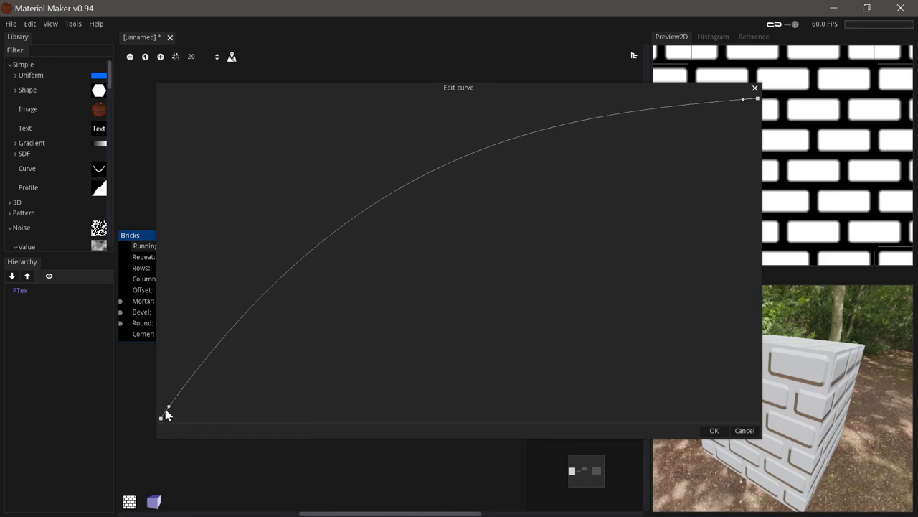
{"action": "left_click", "coordinate": [714, 430]}
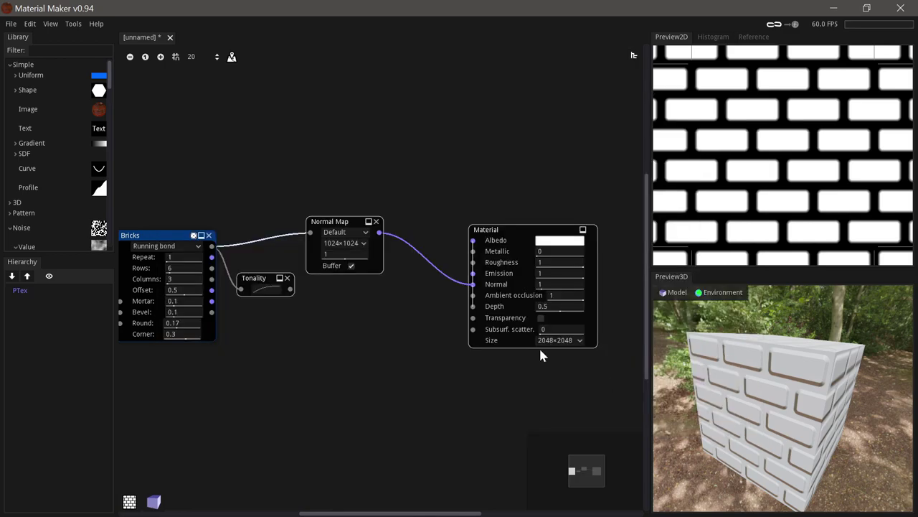
Connect the Tonality output to the Normal Map input, inspect the brick edges in 3D, and rearrange the nodes in a row
{"action": "left_click_drag", "start_coordinate": [292, 289], "coordinate": [310, 233]}
{"action": "scroll", "coordinate": [774, 396], "scroll_direction": "up", "scroll_amount": 5}
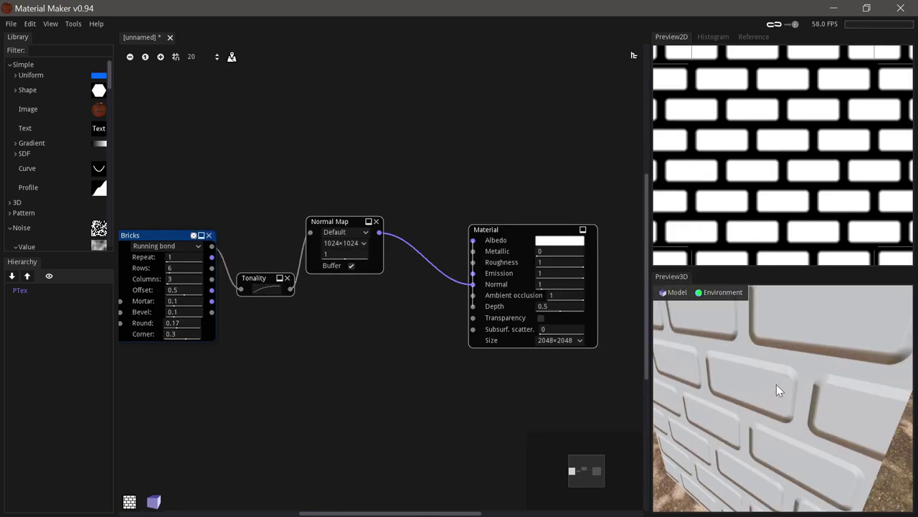
{"action": "mouse_move", "coordinate": [782, 383]}
{"action": "left_mouse_down"}
{"action": "mouse_move", "coordinate": [724, 383]}
{"action": "mouse_move", "coordinate": [782, 383]}
{"action": "left_mouse_up"}
{"action": "scroll", "coordinate": [782, 383], "scroll_direction": "down", "scroll_amount": 5}
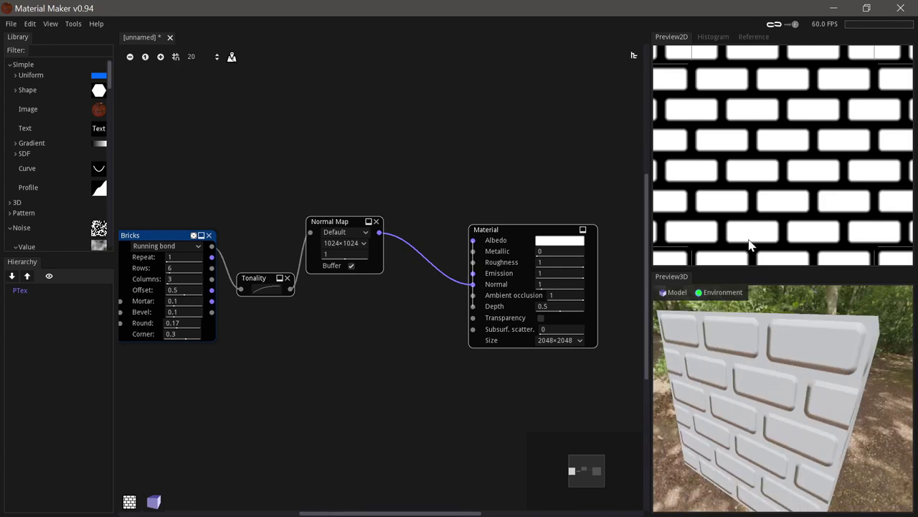
{"action": "left_click_drag", "start_coordinate": [260, 277], "coordinate": [258, 266]}
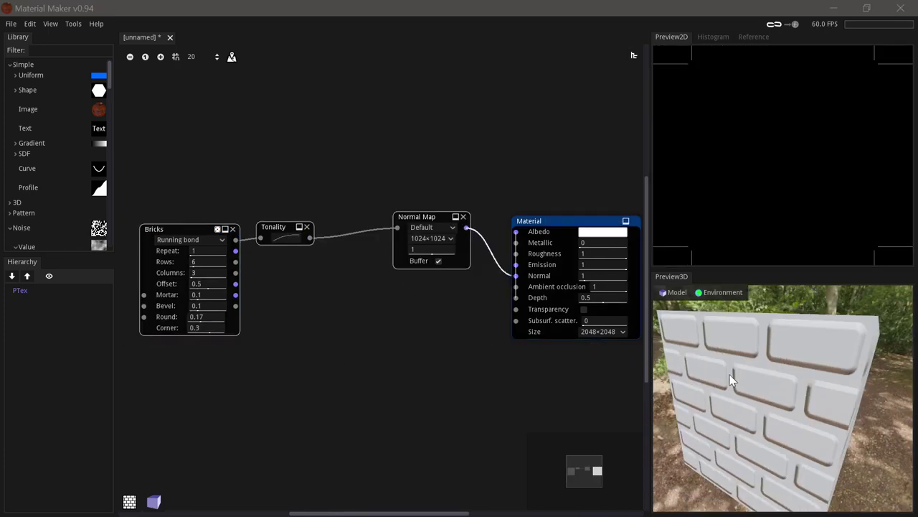
{"action": "left_click_drag", "start_coordinate": [730, 380], "coordinate": [761, 389]}
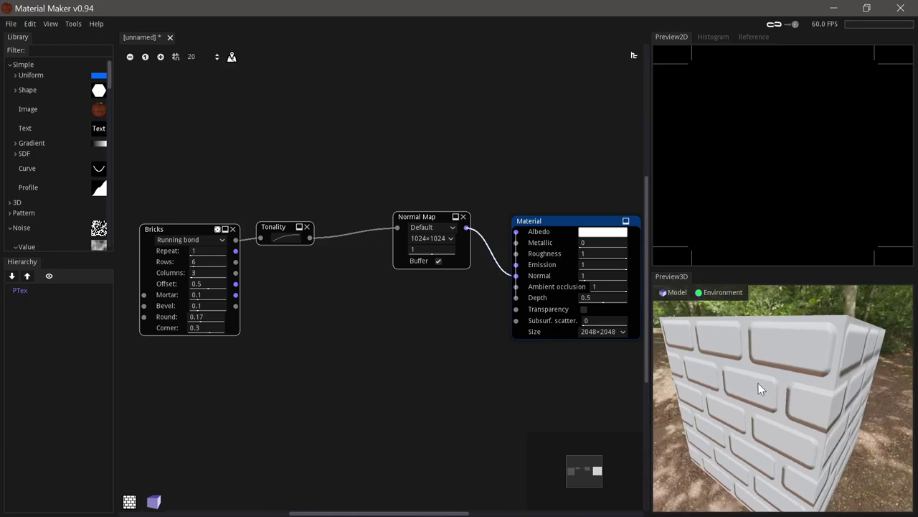
Add an FBM noise node below the Bricks node and set its Persistence to about 0.66
{"action": "right_click", "coordinate": [198, 384]}
{"action": "type", "text": "noise"}
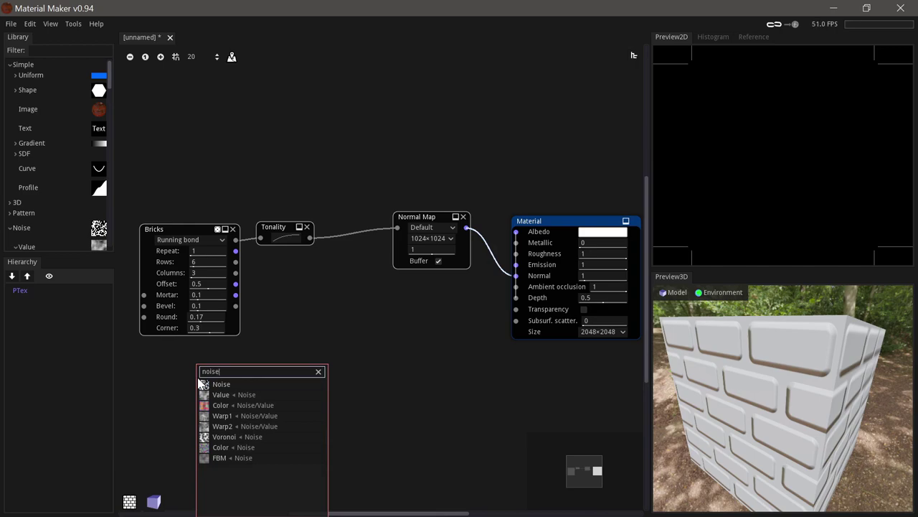
{"action": "left_click", "coordinate": [229, 457]}
{"action": "left_click_drag", "start_coordinate": [251, 386], "coordinate": [241, 407]}
{"action": "left_click_drag", "start_coordinate": [254, 438], "coordinate": [259, 438]}
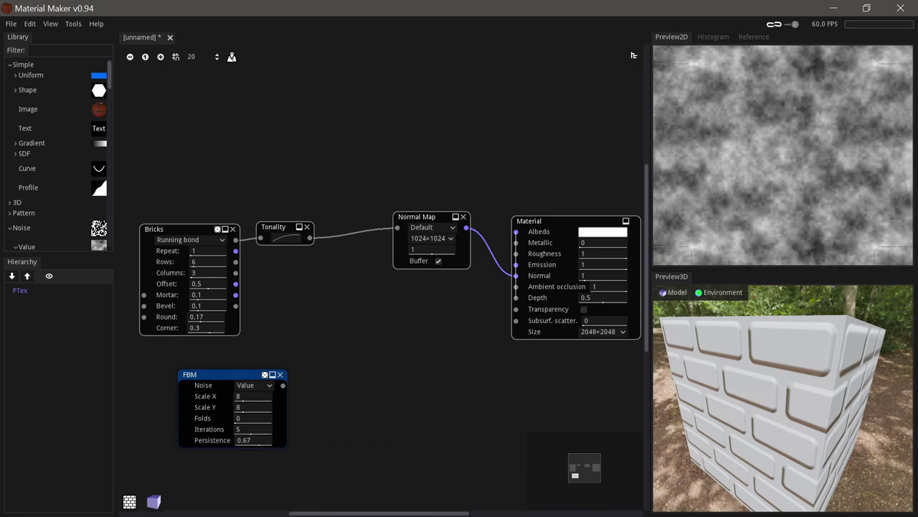
Add a Blend node with FBM as Source1 and Tonality as Source2, and connect its output to the Normal Map input
{"action": "left_click_drag", "start_coordinate": [247, 372], "coordinate": [310, 344]}
{"action": "type", "text": "blen"}
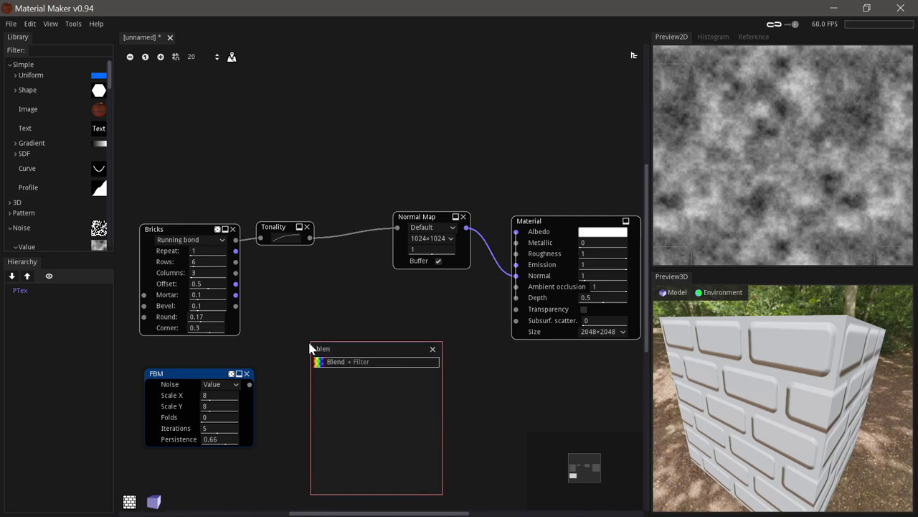
{"action": "key", "text": "Return"}
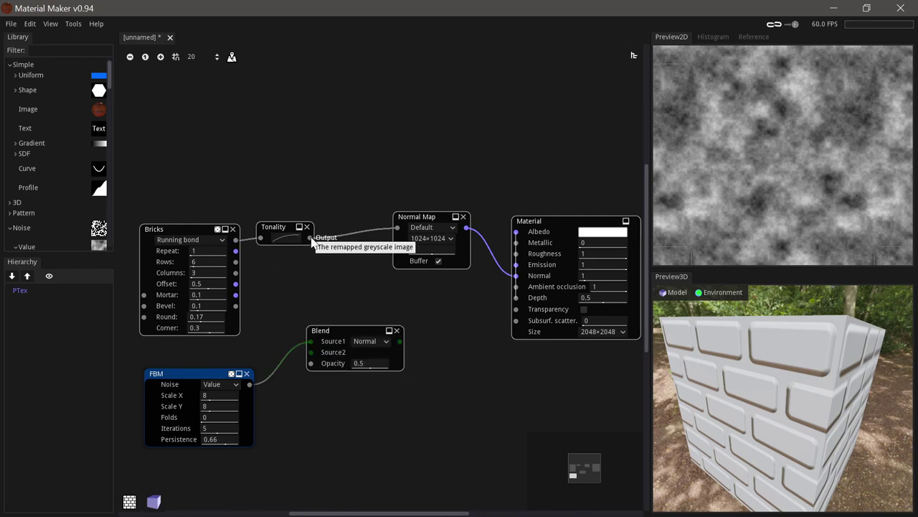
{"action": "left_click_drag", "start_coordinate": [311, 237], "coordinate": [309, 343]}
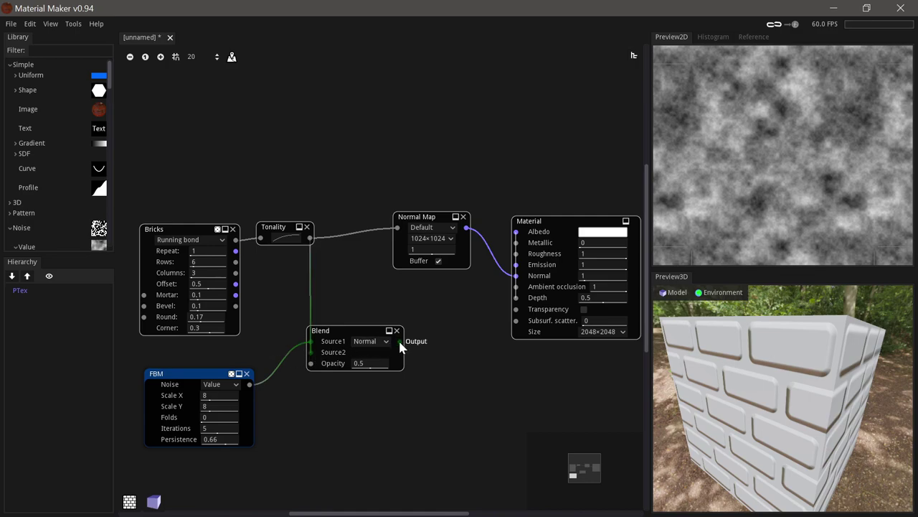
{"action": "left_click_drag", "start_coordinate": [400, 341], "coordinate": [397, 220]}
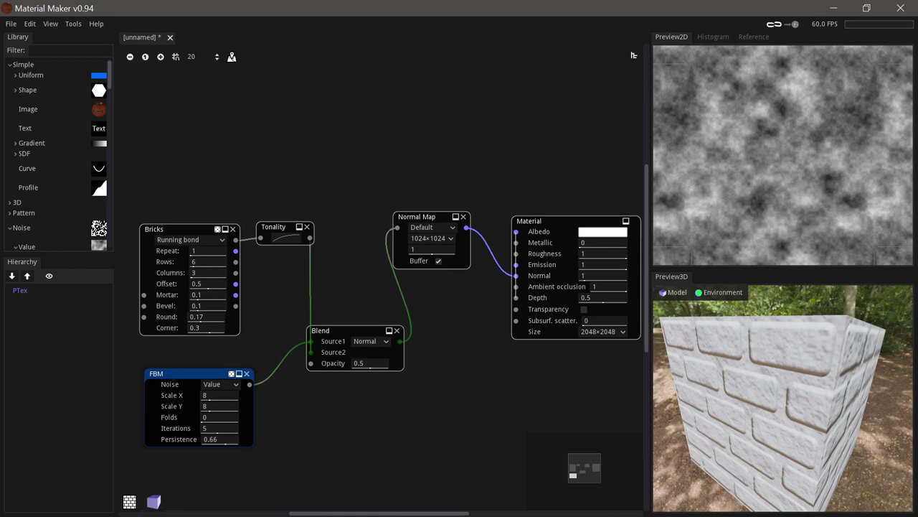
Refine the brick surface with Blend Opacity 0.17 and FBM Scale X 23, Scale Y 22 and Persistence 0.99
{"action": "mouse_move", "coordinate": [370, 363]}
{"action": "left_mouse_down"}
{"action": "mouse_move", "coordinate": [352, 363]}
{"action": "mouse_move", "coordinate": [364, 363]}
{"action": "left_mouse_up"}
{"action": "left_click_drag", "start_coordinate": [210, 395], "coordinate": [219, 406]}
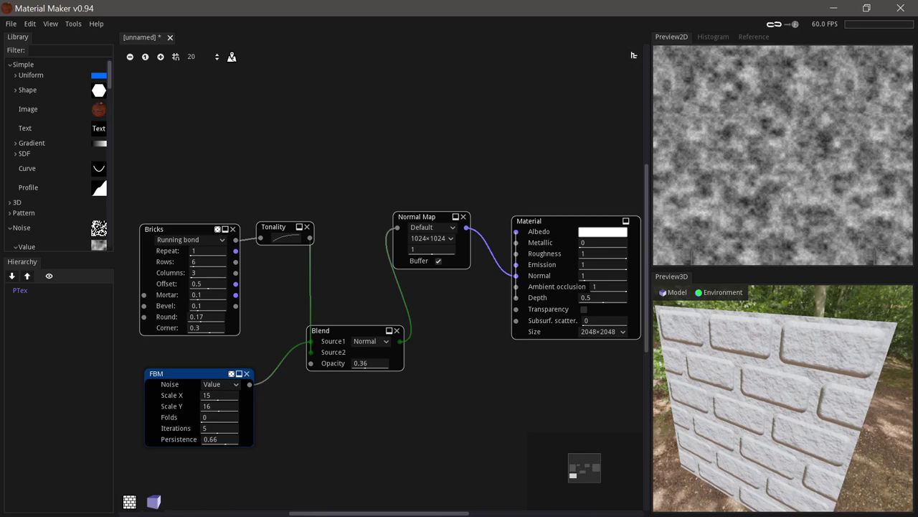
{"action": "mouse_move", "coordinate": [218, 394]}
{"action": "left_mouse_down"}
{"action": "mouse_move", "coordinate": [226, 394]}
{"action": "mouse_move", "coordinate": [226, 406]}
{"action": "left_mouse_up"}
{"action": "left_click_drag", "start_coordinate": [225, 439], "coordinate": [237, 439]}
{"action": "left_click_drag", "start_coordinate": [848, 390], "coordinate": [825, 388]}
{"action": "mouse_move", "coordinate": [367, 363]}
{"action": "left_mouse_down"}
{"action": "mouse_move", "coordinate": [340, 363]}
{"action": "mouse_move", "coordinate": [357, 363]}
{"action": "left_mouse_up"}
{"action": "mouse_move", "coordinate": [847, 380]}
{"action": "left_mouse_down"}
{"action": "mouse_move", "coordinate": [871, 380]}
{"action": "mouse_move", "coordinate": [810, 381]}
{"action": "mouse_move", "coordinate": [833, 380]}
{"action": "left_mouse_up"}
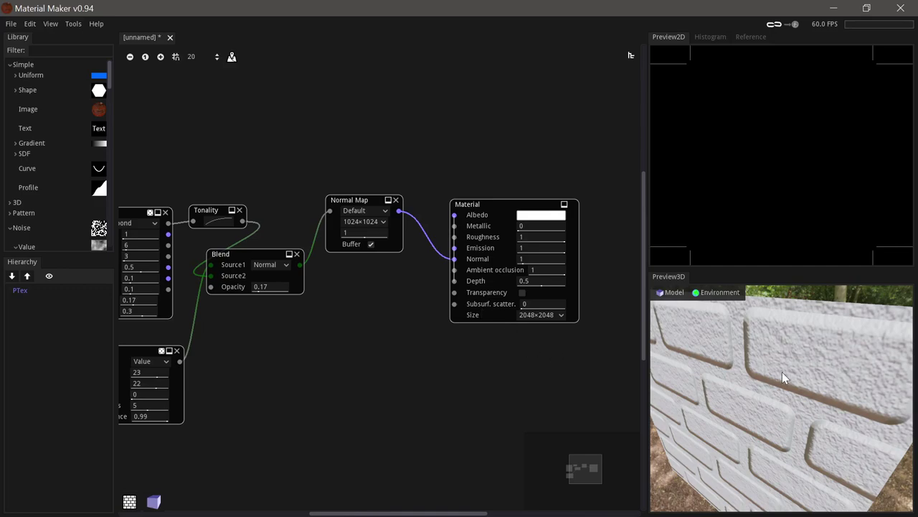
{"action": "scroll", "coordinate": [780, 372], "scroll_direction": "down", "scroll_amount": 5}
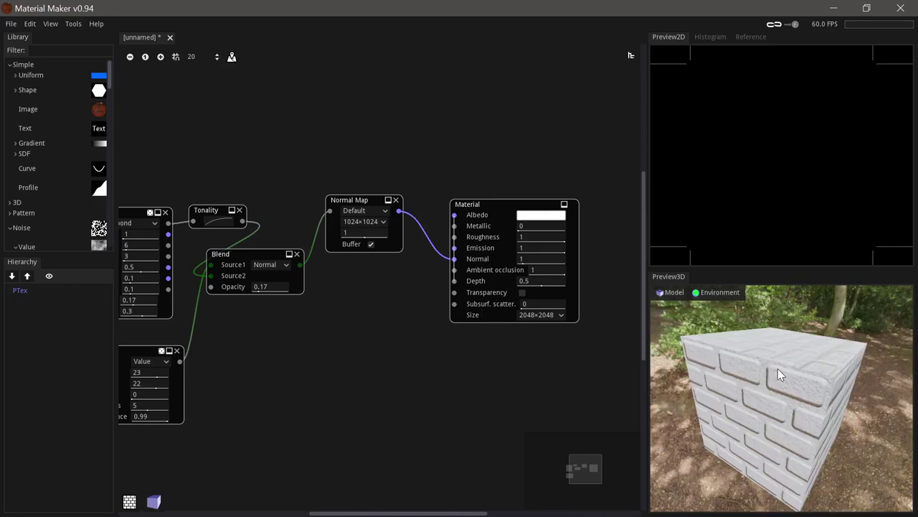
Add an Occlusion node from the Blend output with grid size 1024×1024 and connect it to the Material's Ambient occlusion input
{"action": "left_click_drag", "start_coordinate": [302, 265], "coordinate": [281, 323]}
{"action": "type", "text": "occlusion"}
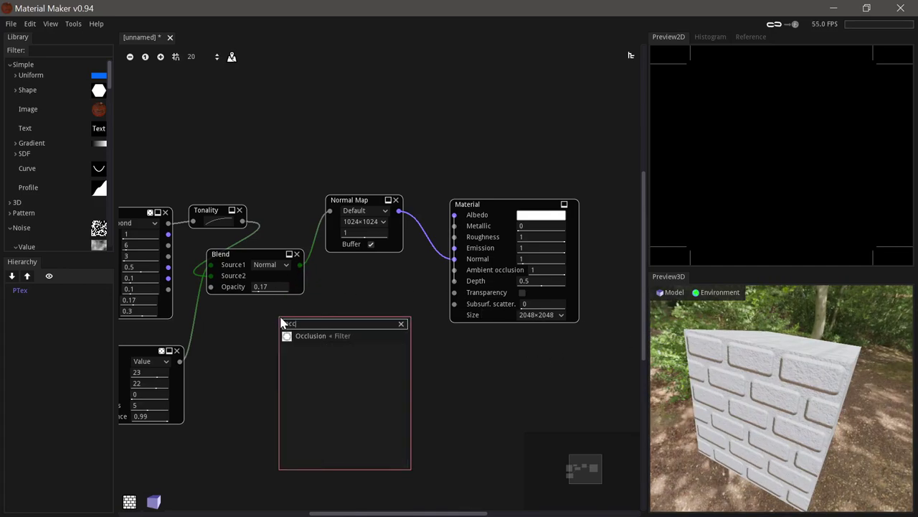
{"action": "key", "text": "Return"}
{"action": "left_click", "coordinate": [334, 316]}
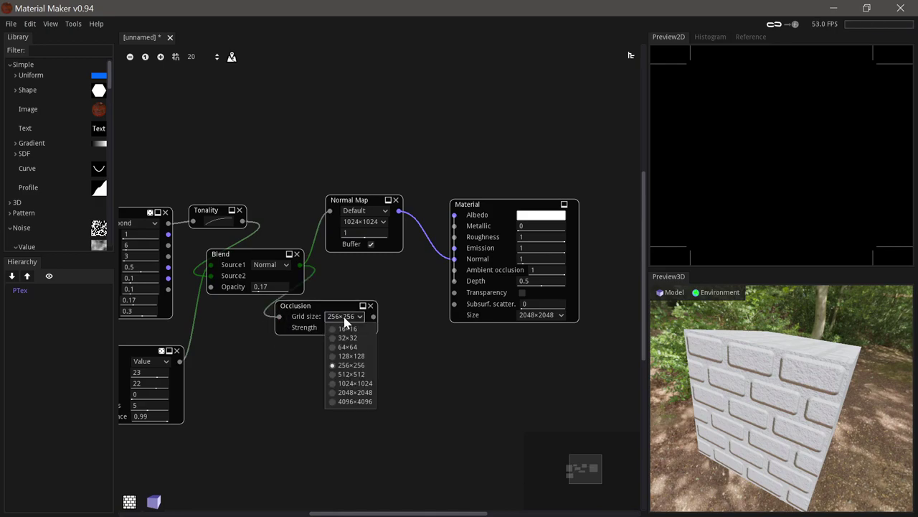
{"action": "left_click", "coordinate": [351, 385]}
{"action": "left_click", "coordinate": [342, 305]}
{"action": "left_click_drag", "start_coordinate": [343, 306], "coordinate": [454, 270]}
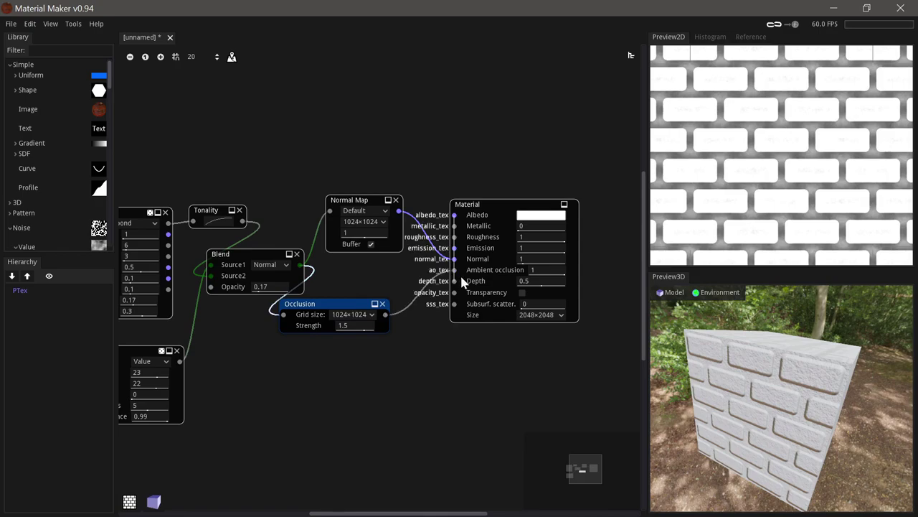
{"action": "middle_click_drag", "start_coordinate": [375, 381], "coordinate": [381, 371]}
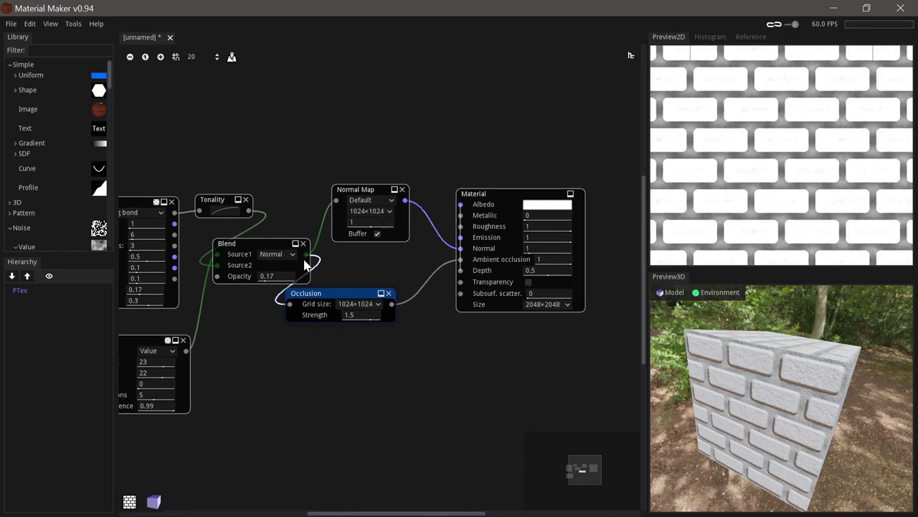
Add an Invert node from the lower Blend node's output and connect it to the Material's Depth input
{"action": "left_click_drag", "start_coordinate": [306, 255], "coordinate": [264, 346]}
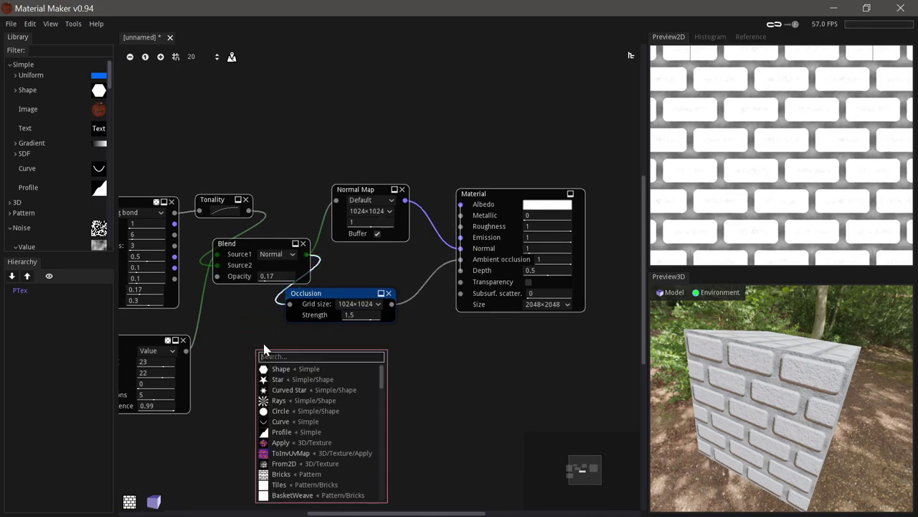
{"action": "type", "text": "Inver"}
{"action": "key", "text": "Return"}
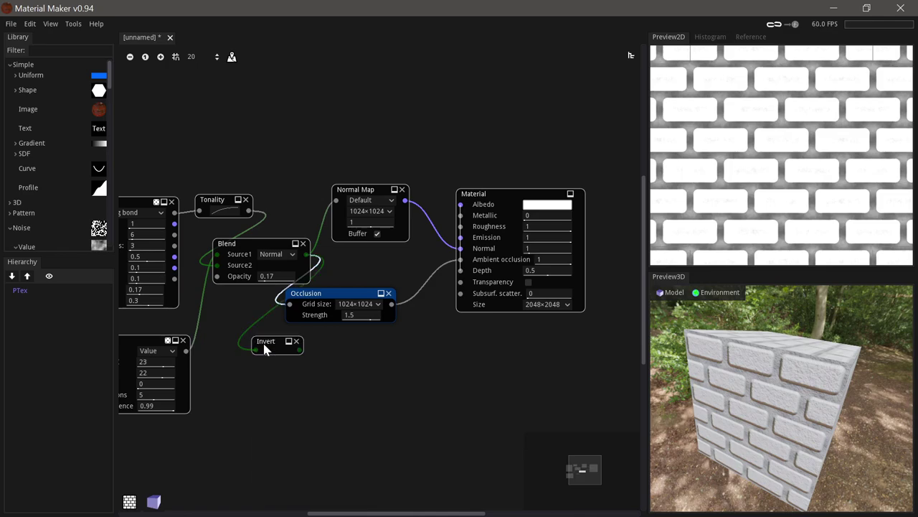
{"action": "left_click_drag", "start_coordinate": [274, 341], "coordinate": [291, 343]}
{"action": "middle_click_drag", "start_coordinate": [321, 351], "coordinate": [306, 353]}
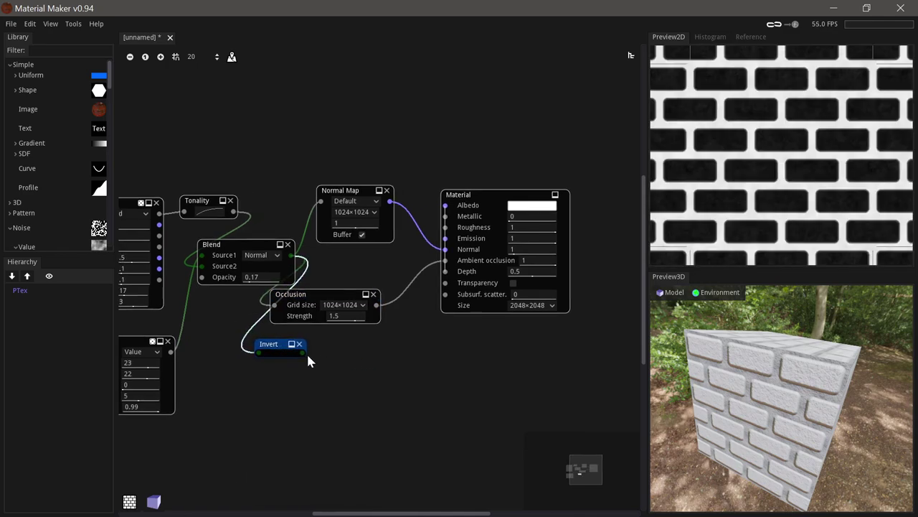
{"action": "left_click_drag", "start_coordinate": [303, 351], "coordinate": [452, 270]}
Set the Material's Depth to 0.2 after trying 0.05 and 0.69, checking the brick relief in the 3D preview
{"action": "mouse_move", "coordinate": [794, 396]}
{"action": "left_mouse_down"}
{"action": "mouse_move", "coordinate": [753, 391]}
{"action": "mouse_move", "coordinate": [805, 394]}
{"action": "left_mouse_up"}
{"action": "scroll", "coordinate": [794, 395], "scroll_direction": "up", "scroll_amount": 3}
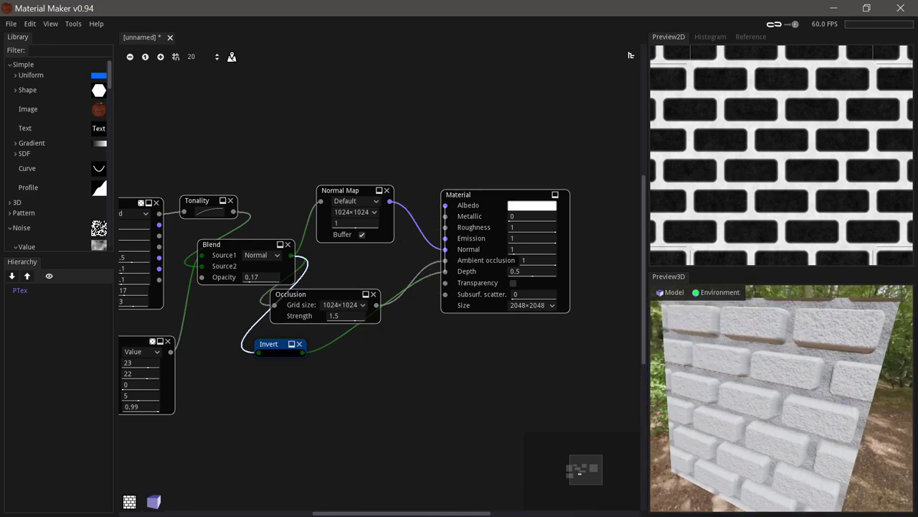
{"action": "left_click", "coordinate": [523, 271]}
{"action": "type", "text": "0"}
{"action": "key", "text": "Return"}
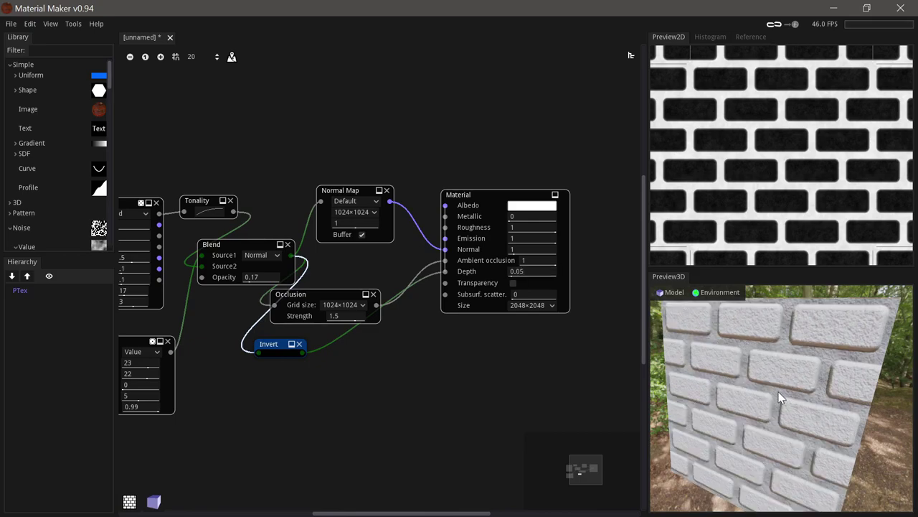
{"action": "left_click_drag", "start_coordinate": [689, 380], "coordinate": [604, 287]}
{"action": "left_click_drag", "start_coordinate": [532, 271], "coordinate": [535, 271]}
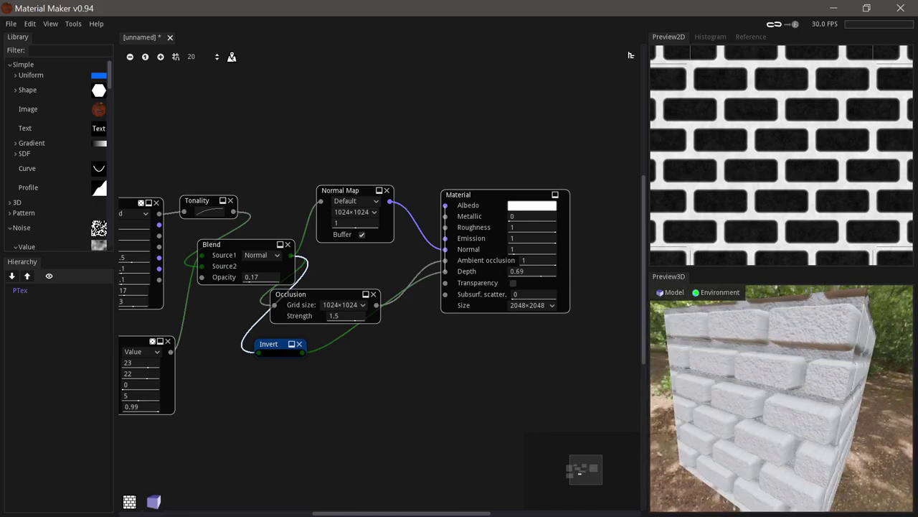
{"action": "left_click_drag", "start_coordinate": [541, 271], "coordinate": [517, 271]}
{"action": "right_click_drag", "start_coordinate": [757, 353], "coordinate": [846, 359]}
{"action": "right_click_drag", "start_coordinate": [782, 373], "coordinate": [803, 380]}
{"action": "left_click_drag", "start_coordinate": [906, 421], "coordinate": [768, 388]}
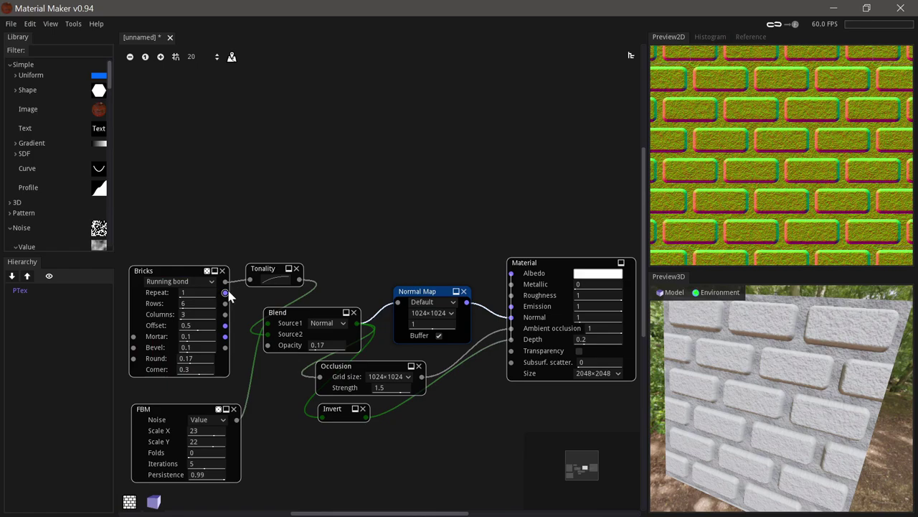
Add a Colorize node above Tonality, fed by the Bricks node's Random color output
{"action": "left_click_drag", "start_coordinate": [225, 302], "coordinate": [284, 234]}
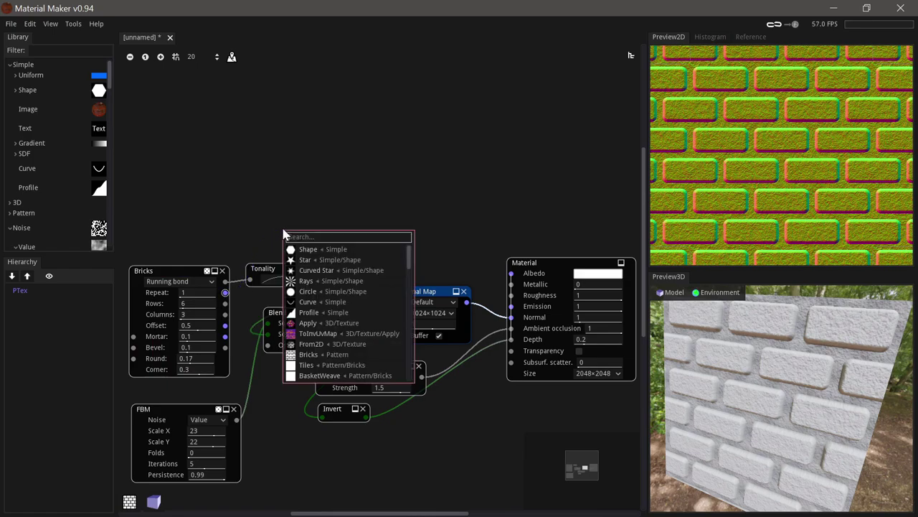
{"action": "type", "text": "colo"}
{"action": "key", "text": "Down"}
{"action": "key", "text": "Return"}
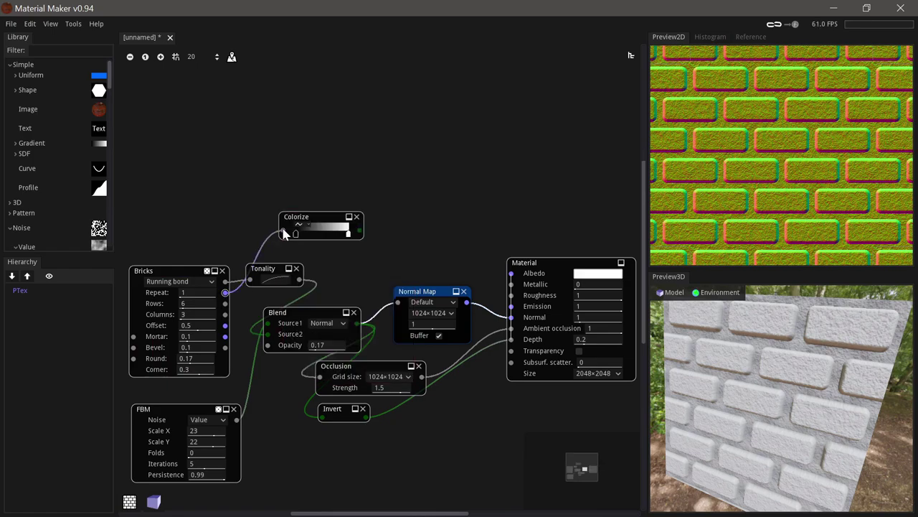
{"action": "left_click_drag", "start_coordinate": [316, 218], "coordinate": [330, 211]}
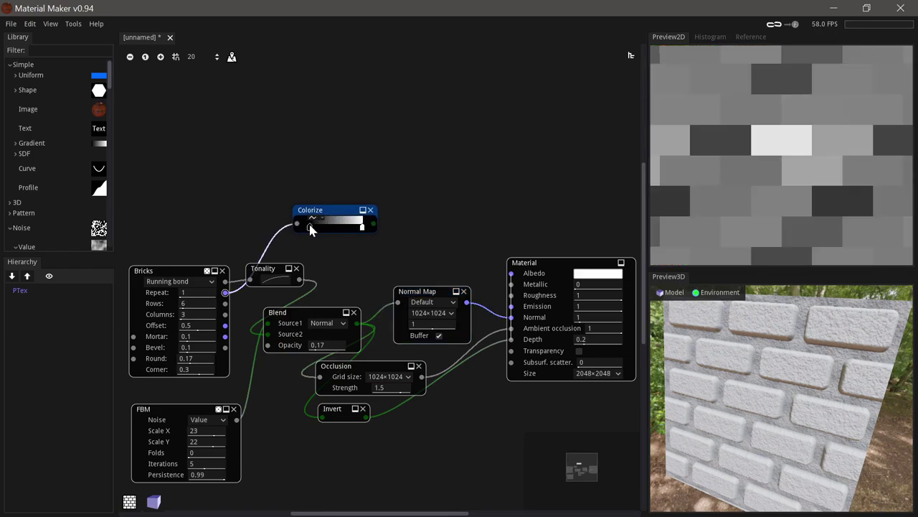
Set the Colorize gradient's start colour to red f43300 and its end colour to orange
{"action": "double_click", "coordinate": [310, 228]}
{"action": "left_click_drag", "start_coordinate": [436, 265], "coordinate": [448, 234]}
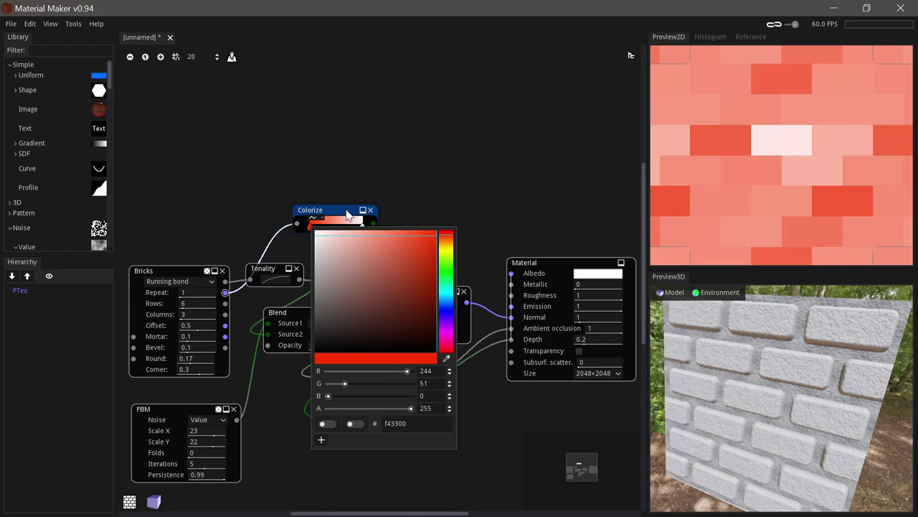
{"action": "left_click", "coordinate": [347, 213]}
{"action": "double_click", "coordinate": [362, 228]}
{"action": "left_click", "coordinate": [503, 248]}
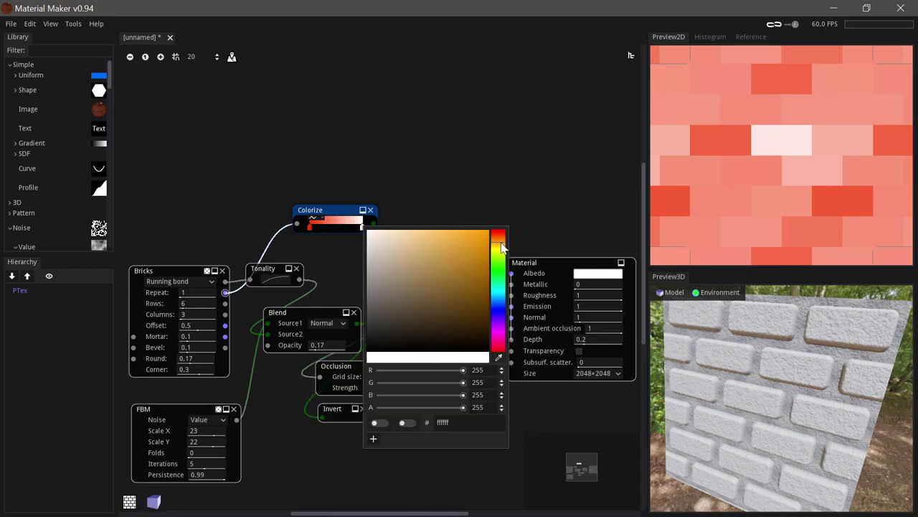
{"action": "left_click", "coordinate": [486, 242]}
{"action": "left_click", "coordinate": [338, 216]}
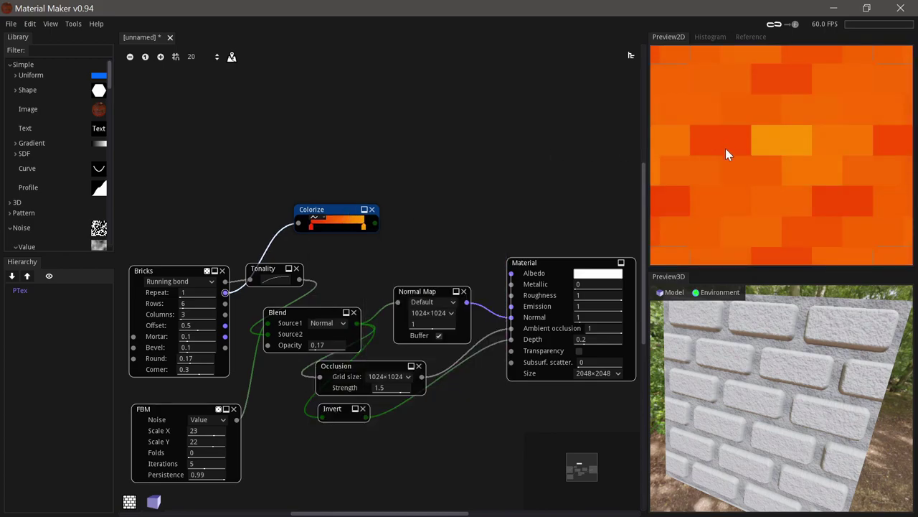
{"action": "scroll", "coordinate": [778, 158], "scroll_direction": "down", "scroll_amount": 1}
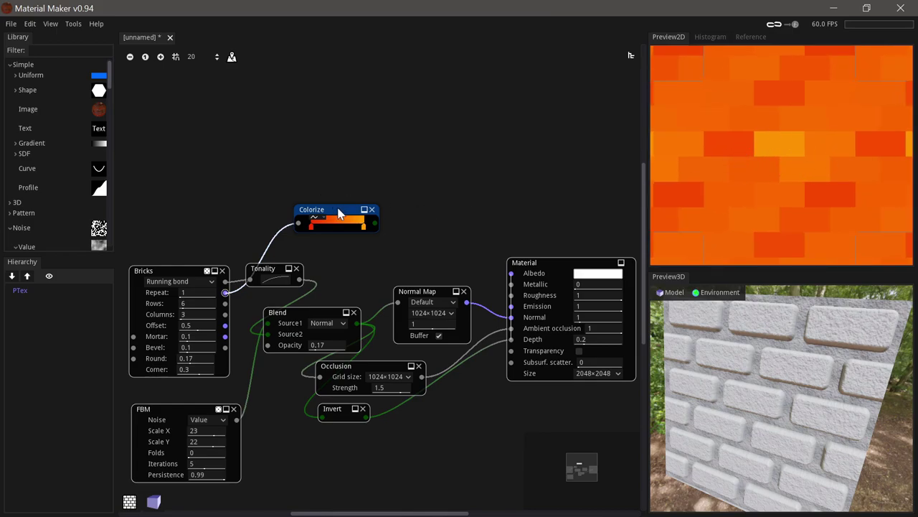
Connect the Colorize output to the Material's Albedo input and check the coloured bricks in the 3D preview
{"action": "left_click_drag", "start_coordinate": [339, 208], "coordinate": [353, 196]}
{"action": "middle_click_drag", "start_coordinate": [445, 236], "coordinate": [405, 222]}
{"action": "left_click_drag", "start_coordinate": [348, 196], "coordinate": [472, 259]}
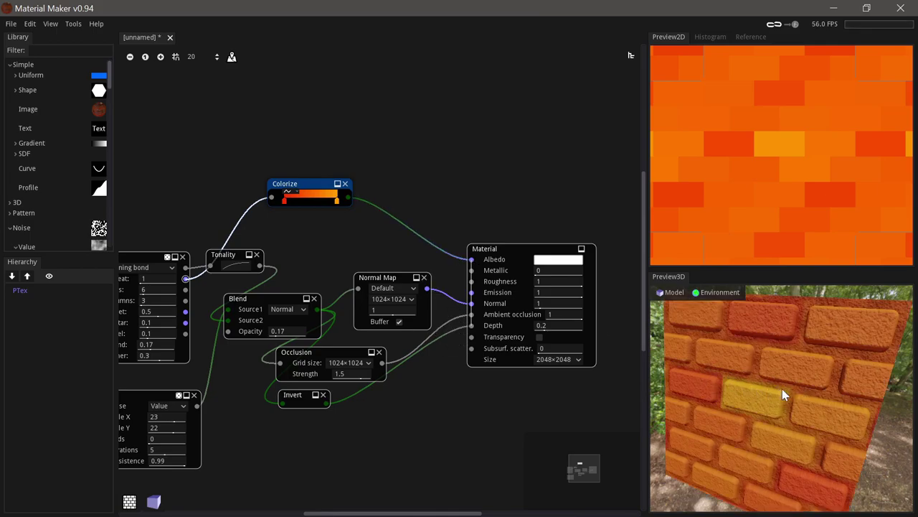
{"action": "left_click_drag", "start_coordinate": [805, 401], "coordinate": [839, 368]}
{"action": "right_click_drag", "start_coordinate": [839, 369], "coordinate": [793, 387]}
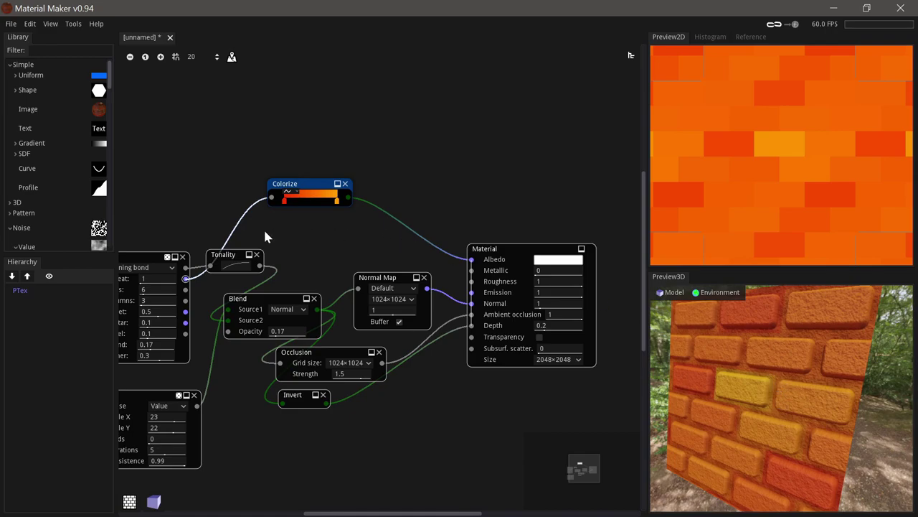
Add a Tones step node below Colorize, fed by the Bricks pattern output
{"action": "left_click_drag", "start_coordinate": [229, 259], "coordinate": [251, 262]}
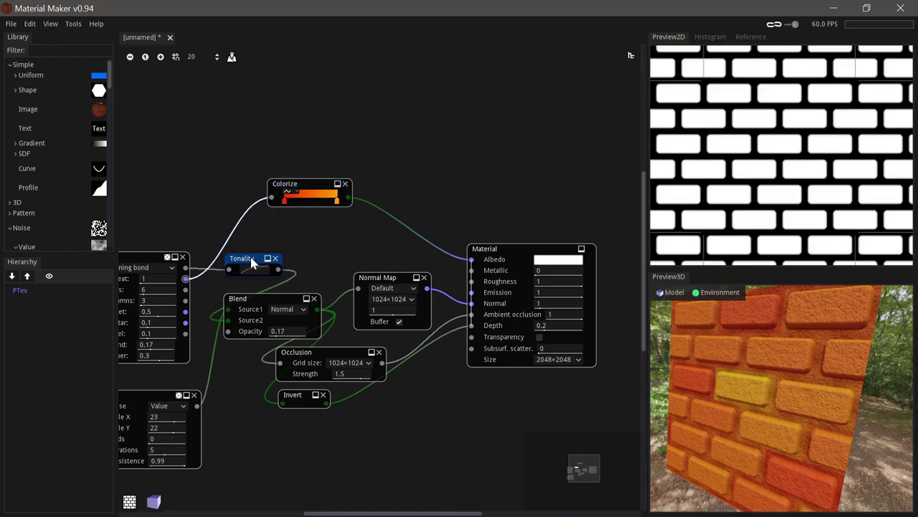
{"action": "middle_click_drag", "start_coordinate": [259, 245], "coordinate": [300, 232]}
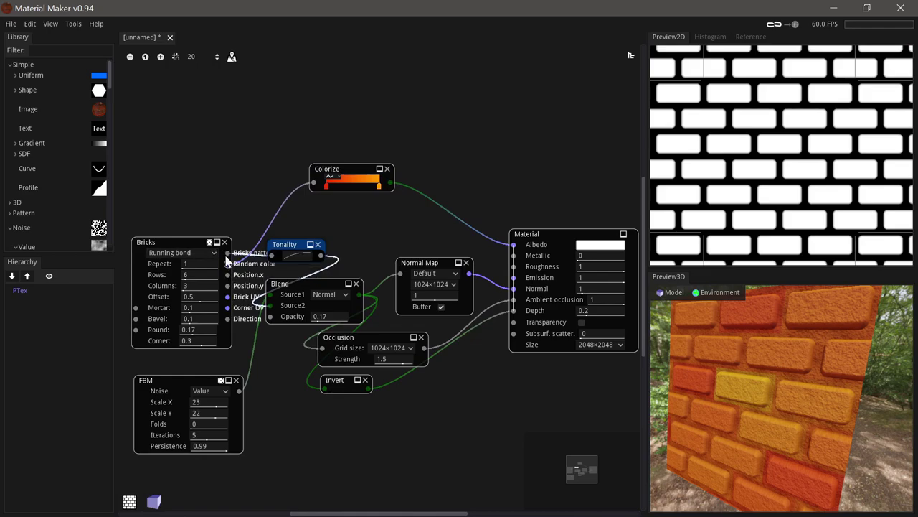
{"action": "mouse_move", "coordinate": [228, 258]}
{"action": "left_click_drag", "start_coordinate": [228, 255], "coordinate": [310, 229]}
{"action": "type", "text": "step"}
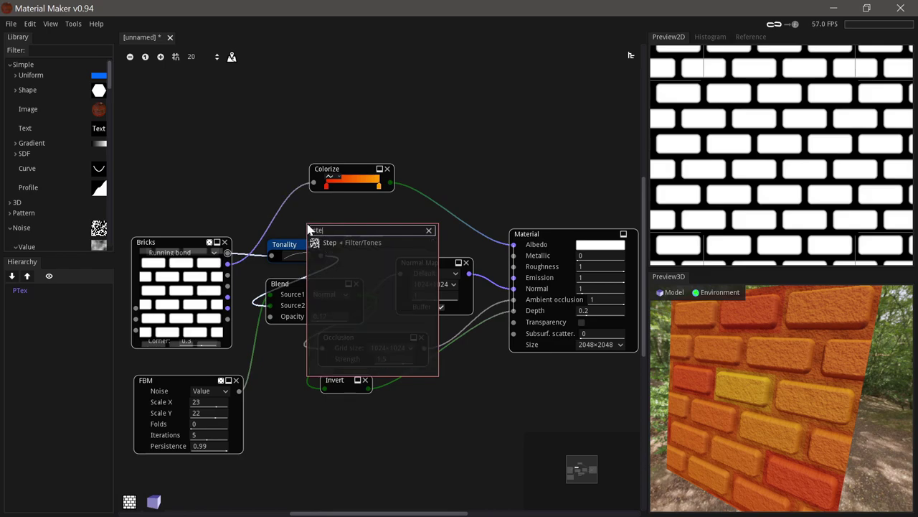
{"action": "left_click", "coordinate": [339, 241]}
{"action": "left_click_drag", "start_coordinate": [343, 213], "coordinate": [358, 205]}
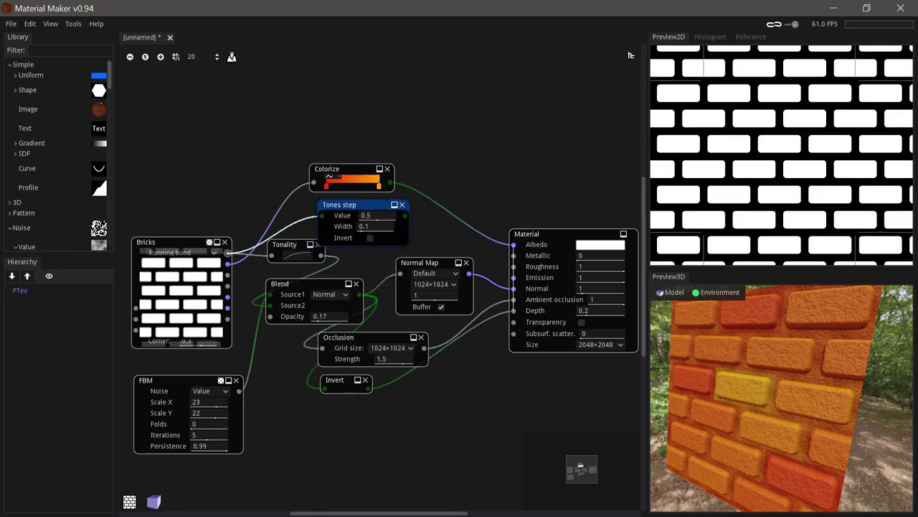
Set the Tones step Value to 0.05 and Width to 0, and move the Colorize node up to make room
{"action": "left_click_drag", "start_coordinate": [369, 226], "coordinate": [347, 206]}
{"action": "middle_click_drag", "start_coordinate": [468, 172], "coordinate": [422, 205]}
{"action": "left_click_drag", "start_coordinate": [297, 201], "coordinate": [305, 171]}
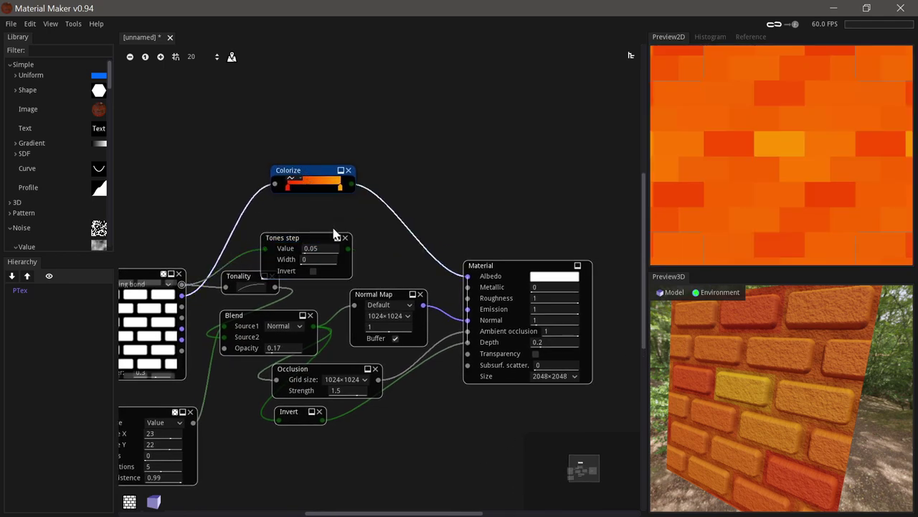
{"action": "left_click_drag", "start_coordinate": [316, 233], "coordinate": [316, 231]}
Add a Filter Blend node beside Colorize, with Colorize as Source1 and Tones step driving its Opacity
{"action": "right_click", "coordinate": [392, 185]}
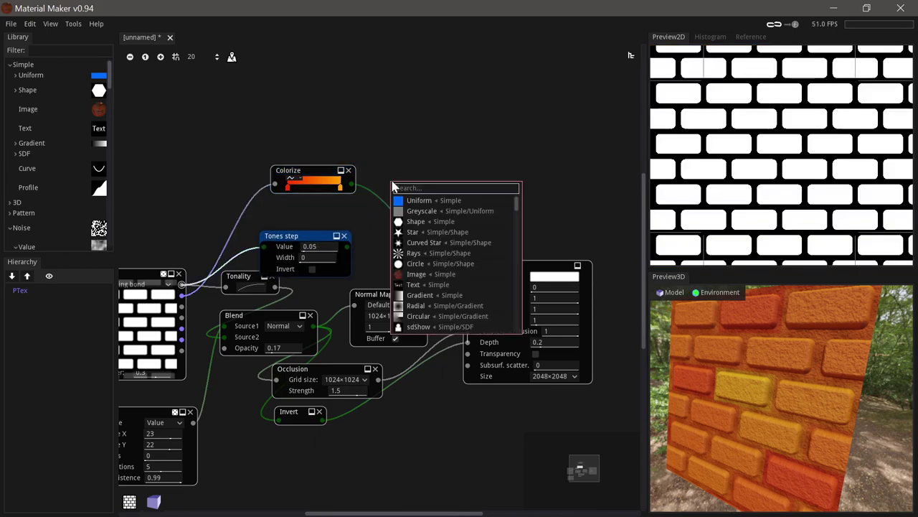
{"action": "type", "text": "blen"}
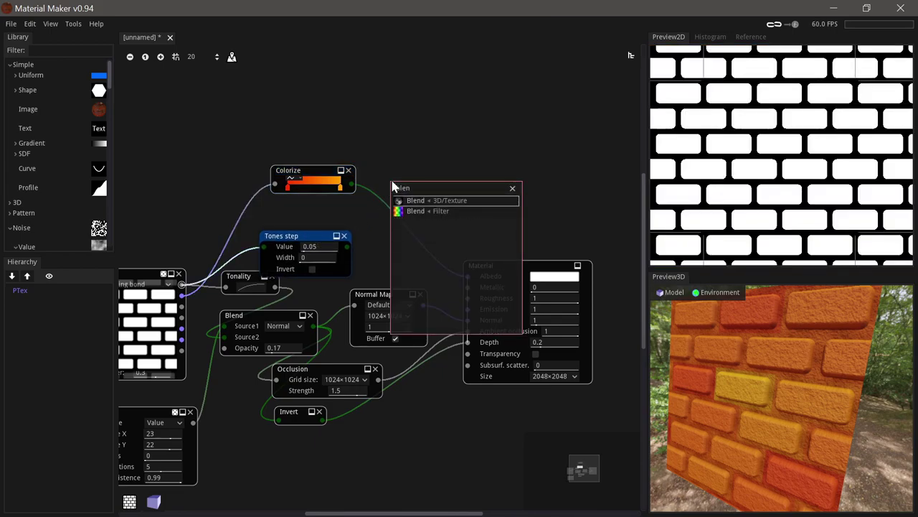
{"action": "key", "text": "Down"}
{"action": "key", "text": "Return"}
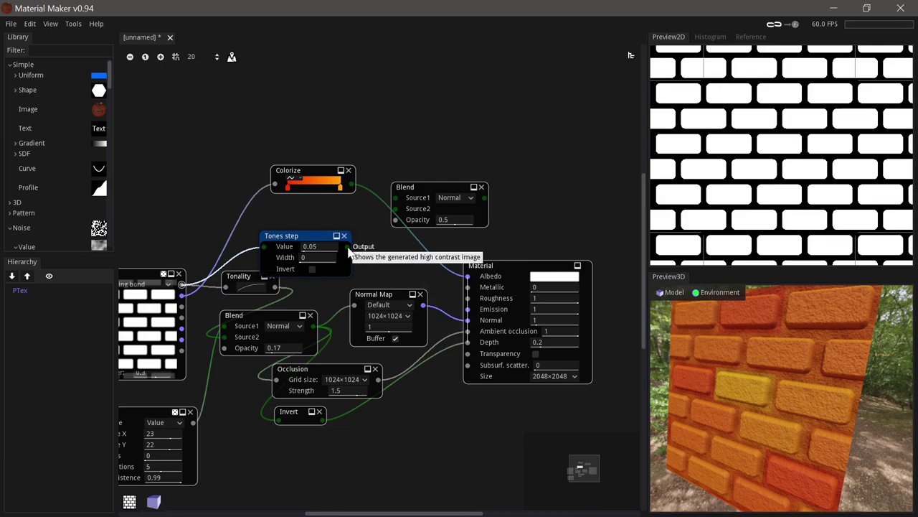
{"action": "left_click_drag", "start_coordinate": [348, 246], "coordinate": [395, 220]}
{"action": "left_click_drag", "start_coordinate": [351, 186], "coordinate": [395, 198]}
Add a Uniform node between Colorize and Tones step and connect it to the new Blend's Source2
{"action": "right_click", "coordinate": [283, 209]}
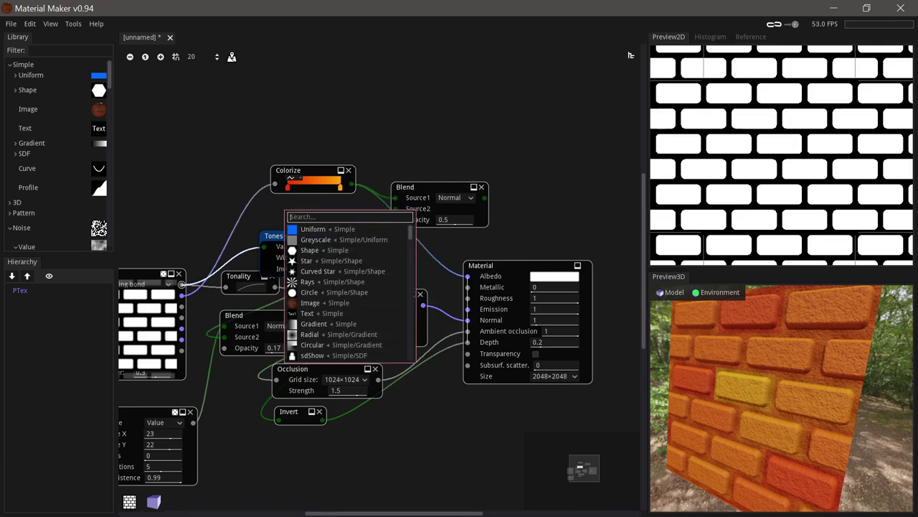
{"action": "left_click", "coordinate": [332, 230]}
{"action": "left_click_drag", "start_coordinate": [305, 212], "coordinate": [303, 203]}
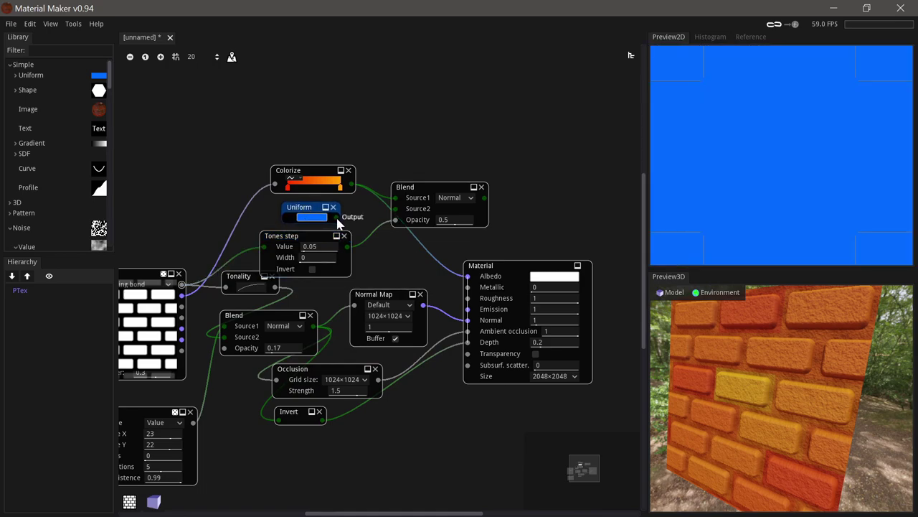
Connect the new Blend's output to the Material's Albedo input and set its Opacity to 1
{"action": "left_click", "coordinate": [427, 185]}
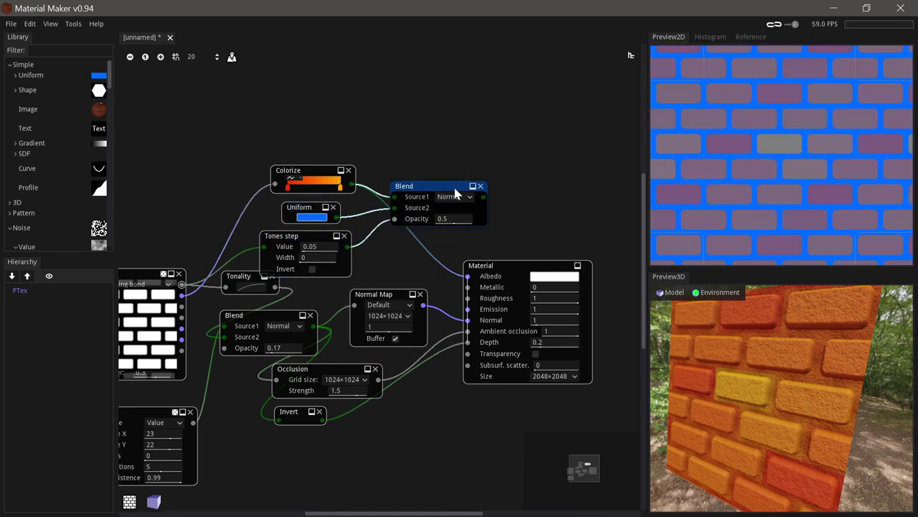
{"action": "left_click_drag", "start_coordinate": [491, 226], "coordinate": [466, 272]}
{"action": "left_click_drag", "start_coordinate": [453, 219], "coordinate": [521, 228]}
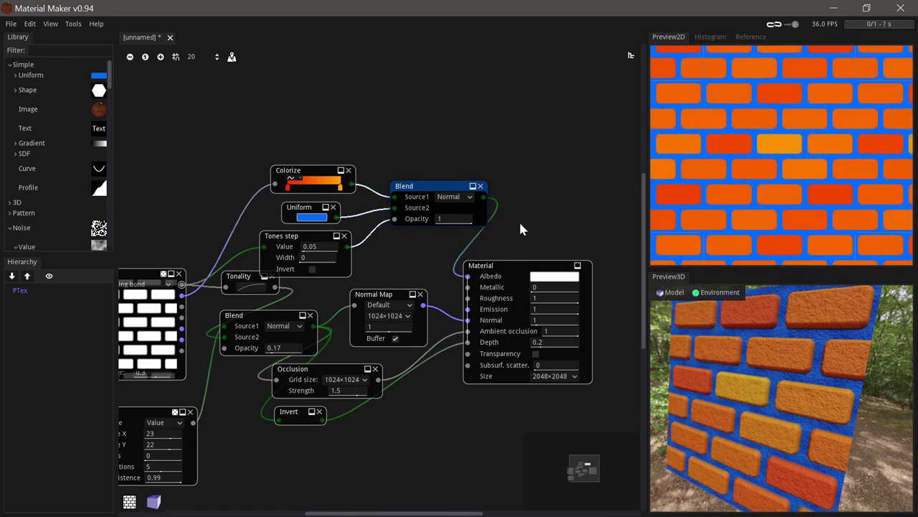
Change the Uniform node's colour to light grey for the mortar, and move the Material node clear of the others
{"action": "left_click", "coordinate": [302, 218]}
{"action": "left_click_drag", "start_coordinate": [179, 66], "coordinate": [142, 56]}
{"action": "middle_click_drag", "start_coordinate": [522, 188], "coordinate": [513, 171]}
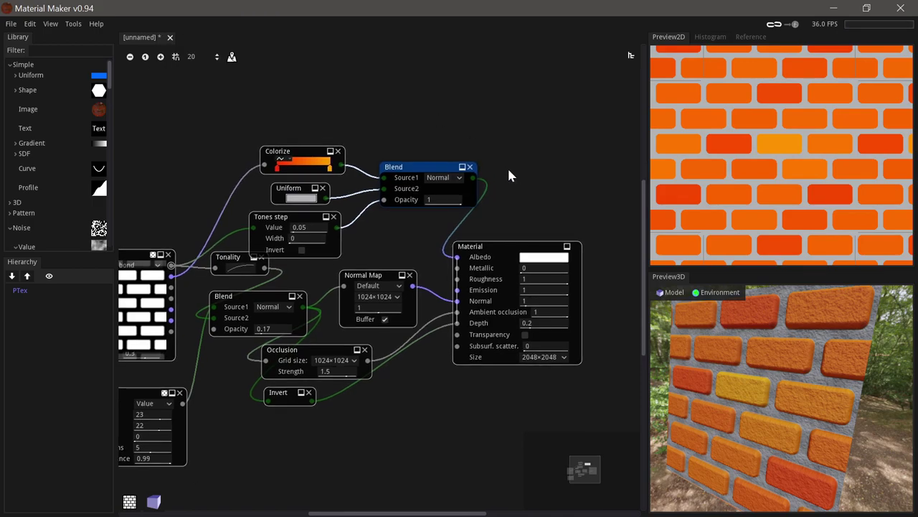
{"action": "mouse_move", "coordinate": [843, 411]}
{"action": "left_mouse_down"}
{"action": "mouse_move", "coordinate": [785, 410]}
{"action": "mouse_move", "coordinate": [836, 407]}
{"action": "left_mouse_up"}
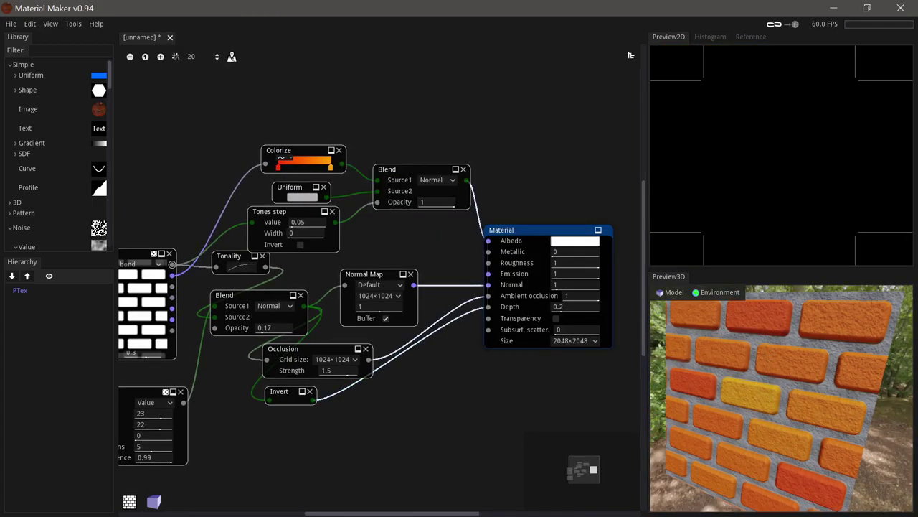
{"action": "mouse_move", "coordinate": [779, 364]}
{"action": "left_mouse_down"}
{"action": "mouse_move", "coordinate": [745, 357]}
{"action": "mouse_move", "coordinate": [776, 377]}
{"action": "left_mouse_up"}
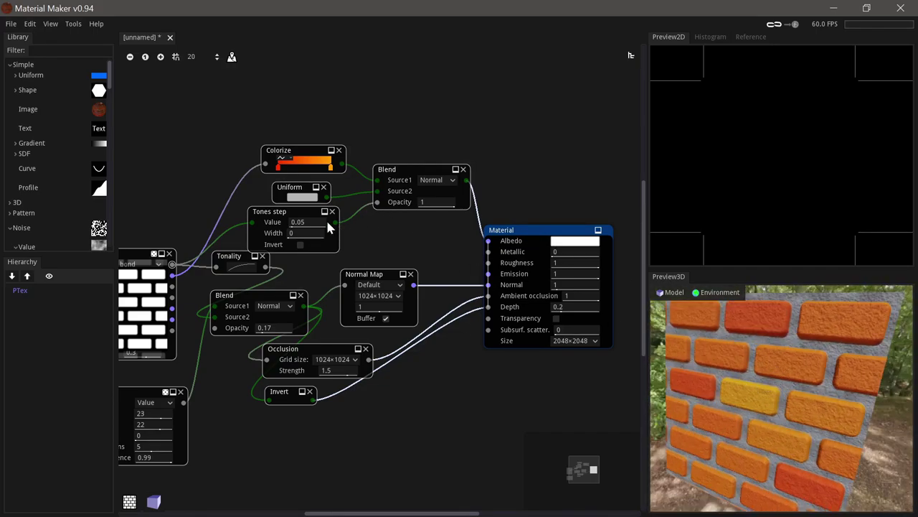
Add a second Colorize node below the upper Blend, fed by the Tones step output
{"action": "right_click", "coordinate": [363, 239]}
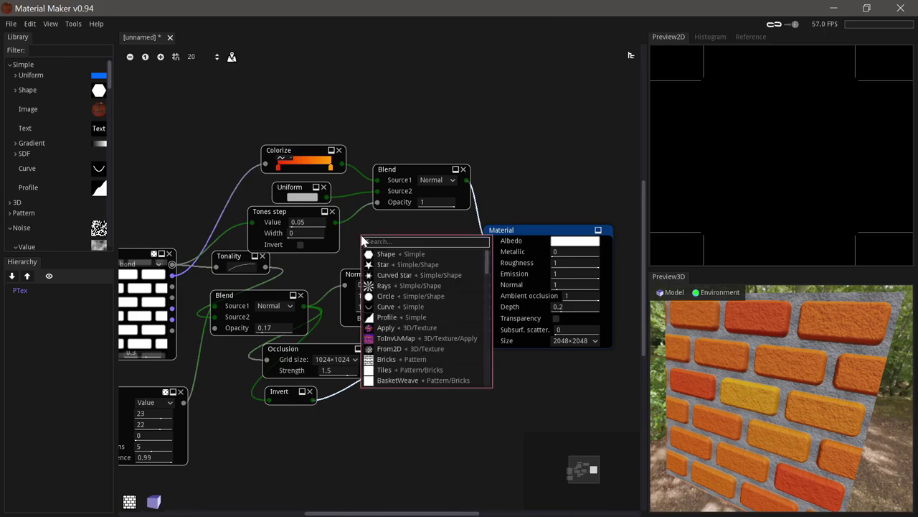
{"action": "type", "text": "col"}
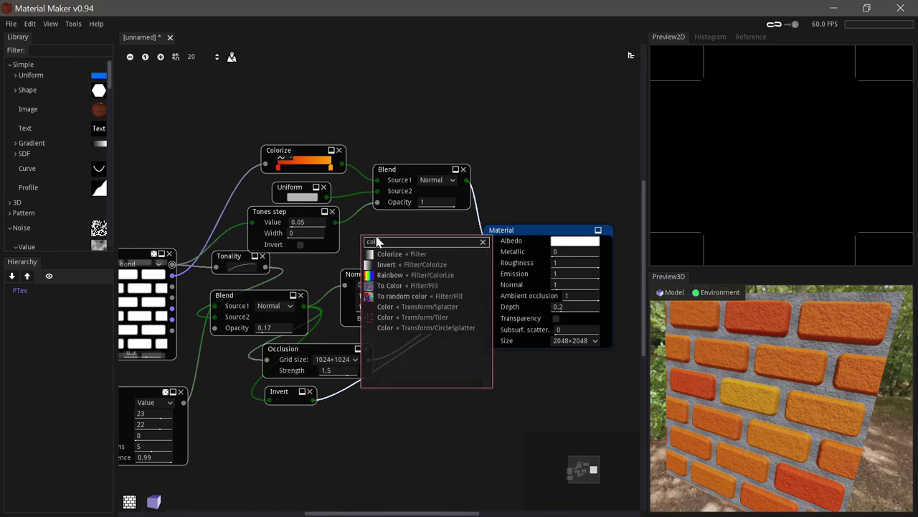
{"action": "type", "text": "o"}
{"action": "left_click", "coordinate": [393, 255]}
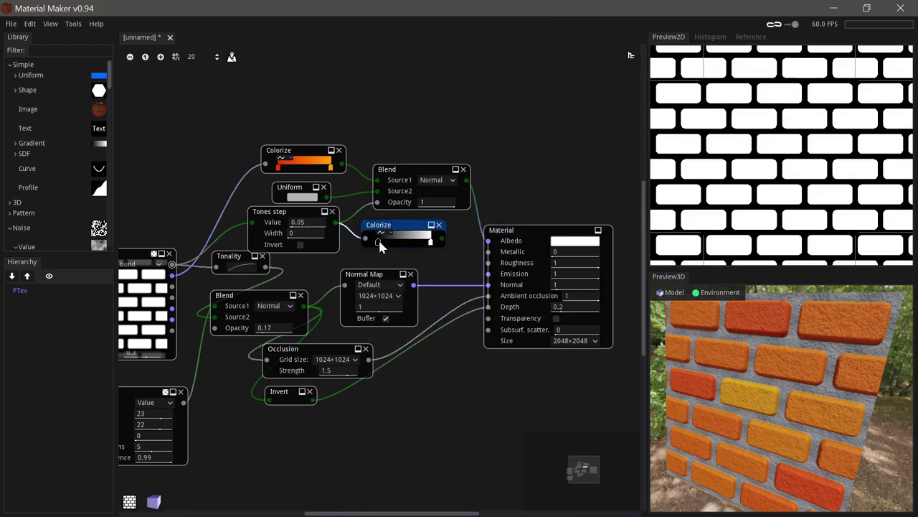
Set the lower Colorize gradient to run from white to light grey and connect its output to the Material's Roughness input
{"action": "left_click_drag", "start_coordinate": [430, 243], "coordinate": [378, 242]}
{"action": "double_click", "coordinate": [426, 242]}
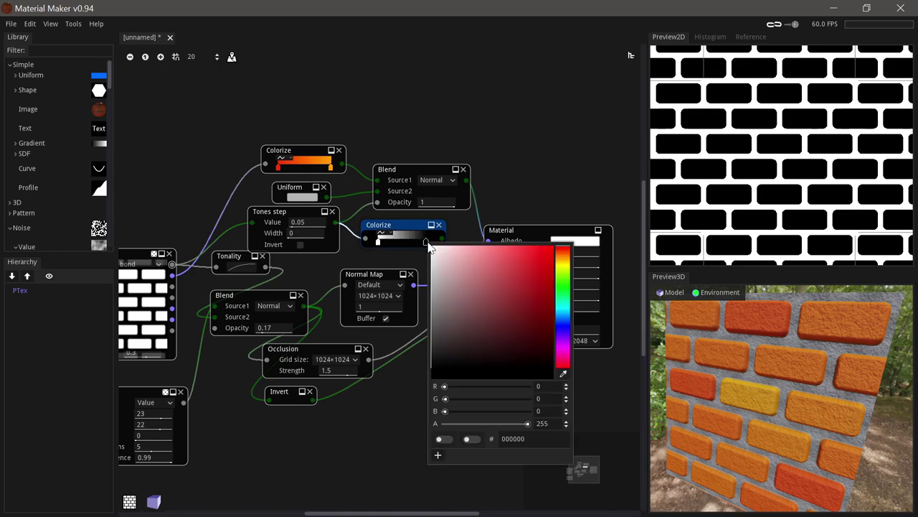
{"action": "left_click", "coordinate": [433, 328]}
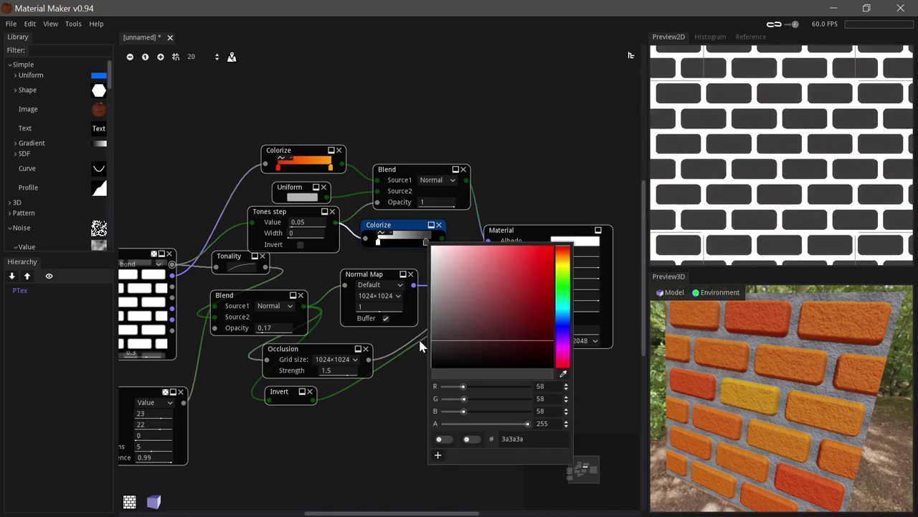
{"action": "mouse_move", "coordinate": [418, 337]}
{"action": "left_mouse_down"}
{"action": "mouse_move", "coordinate": [416, 347]}
{"action": "mouse_move", "coordinate": [409, 270]}
{"action": "left_mouse_up"}
{"action": "left_click", "coordinate": [429, 245]}
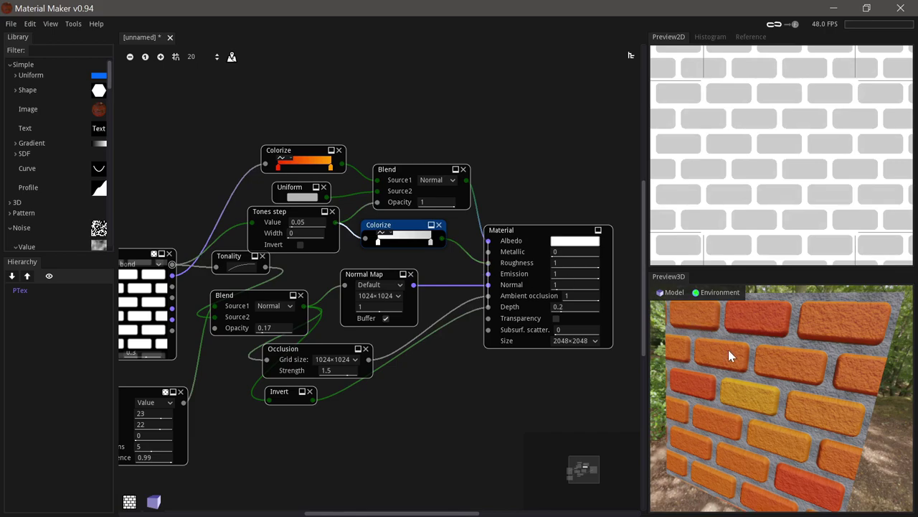
{"action": "mouse_move", "coordinate": [801, 387]}
{"action": "left_mouse_down"}
{"action": "mouse_move", "coordinate": [771, 391]}
{"action": "mouse_move", "coordinate": [814, 373]}
{"action": "mouse_move", "coordinate": [789, 409]}
{"action": "mouse_move", "coordinate": [843, 388]}
{"action": "mouse_move", "coordinate": [804, 459]}
{"action": "mouse_move", "coordinate": [802, 388]}
{"action": "left_mouse_up"}
{"action": "scroll", "coordinate": [827, 376], "scroll_direction": "down", "scroll_amount": 4}
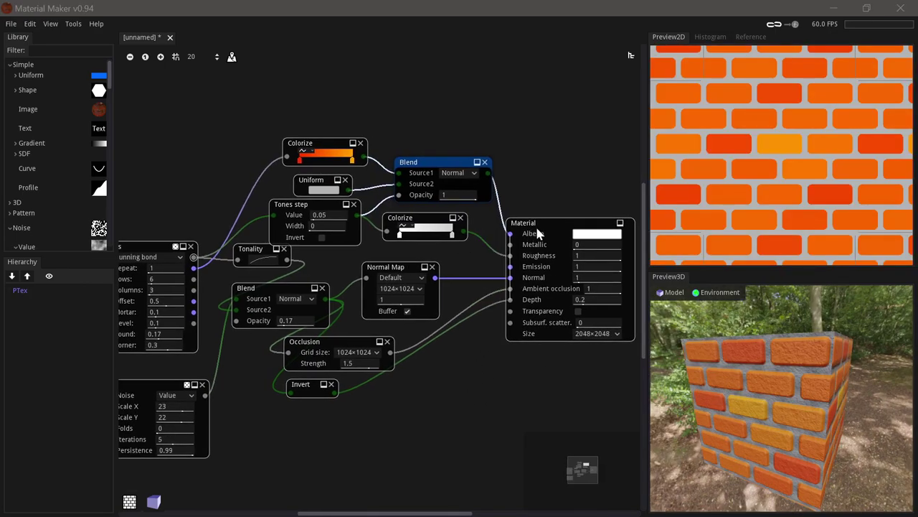
Switch to Godot Engine to examine the wall meshes in test_scene, and return to Material Maker
{"action": "key", "text": "alt+Tab"}
{"action": "mouse_move", "coordinate": [484, 331]}
{"action": "middle_mouse_down"}
{"action": "mouse_move", "coordinate": [467, 328]}
{"action": "mouse_move", "coordinate": [496, 323]}
{"action": "mouse_move", "coordinate": [488, 330]}
{"action": "middle_mouse_up"}
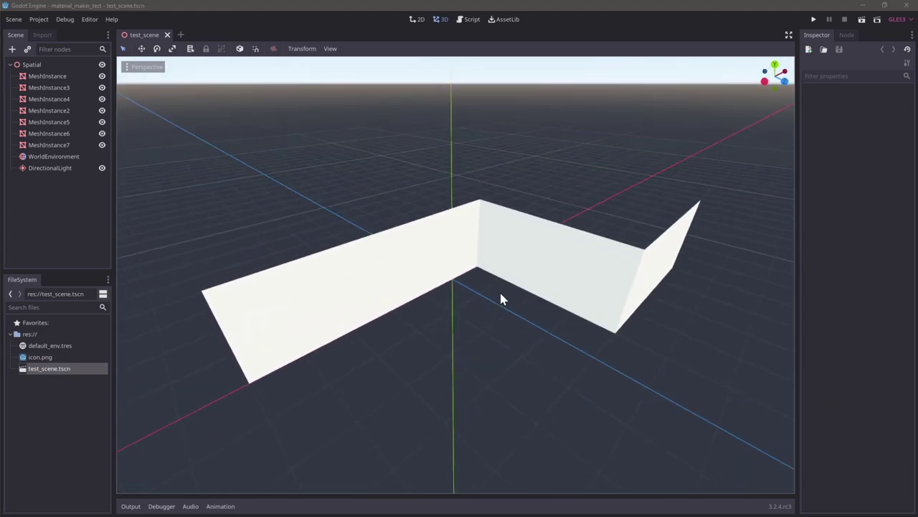
{"action": "key", "text": "alt+Tab"}
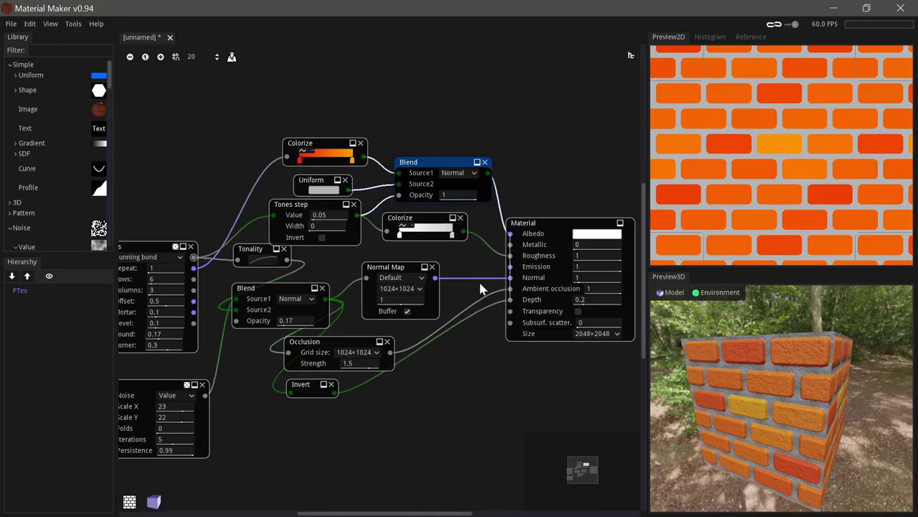
Export the material for Godot into the material_maker_test project folder as wall.tres
{"action": "left_click", "coordinate": [11, 25]}
{"action": "mouse_move", "coordinate": [41, 122]}
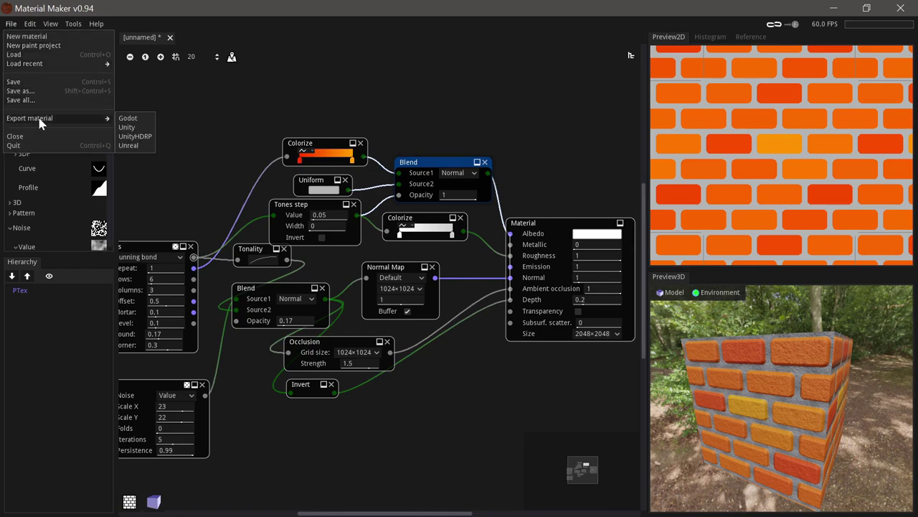
{"action": "left_click", "coordinate": [135, 119]}
{"action": "left_click", "coordinate": [446, 156]}
{"action": "key", "text": "ctrl+a"}
{"action": "key", "text": "ctrl+v"}
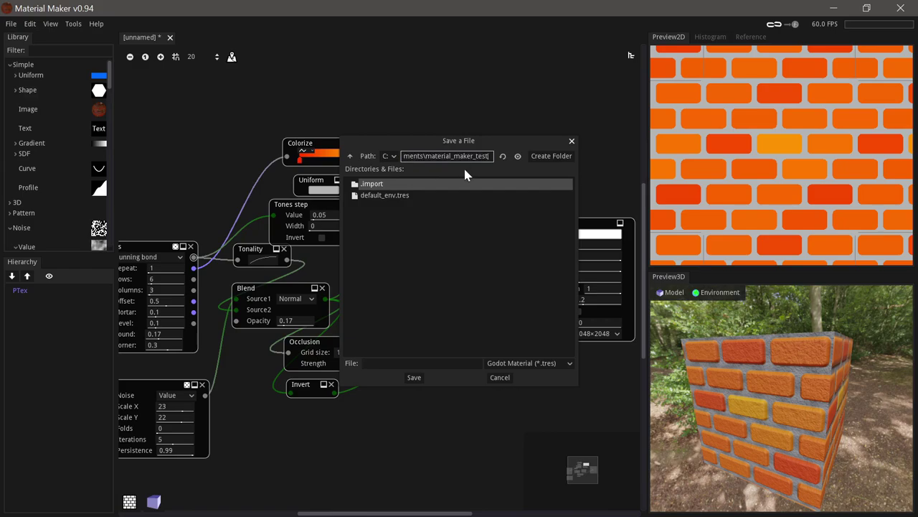
{"action": "key", "text": "Return"}
{"action": "left_click", "coordinate": [419, 363]}
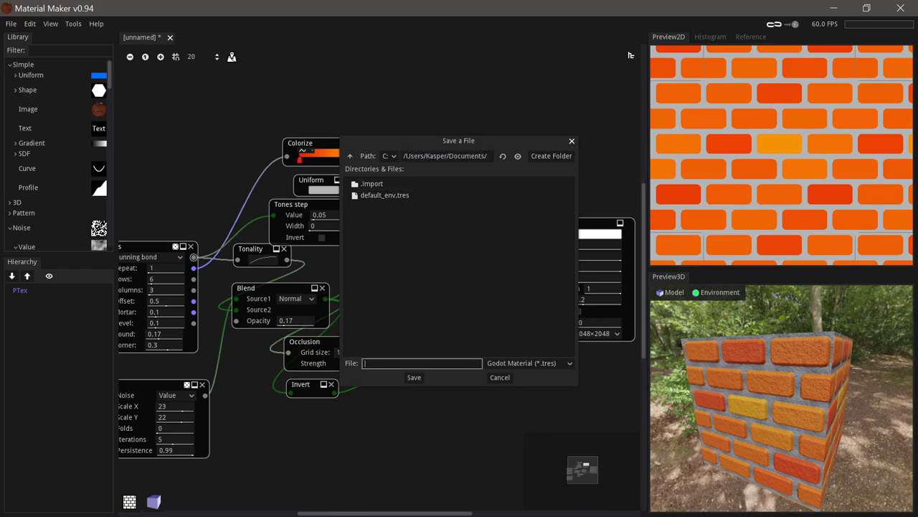
{"action": "left_click", "coordinate": [423, 375]}
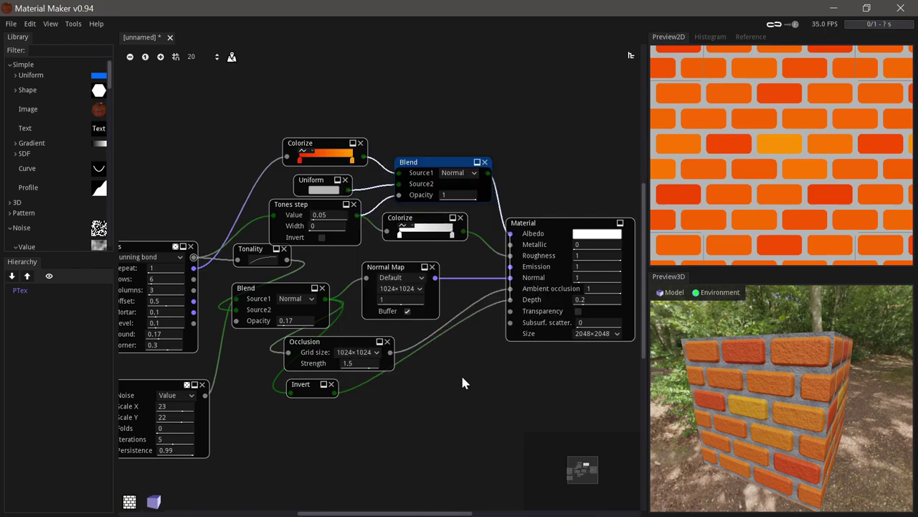
Switch to Godot Engine, locate the exported wall.tres, and open the mesh properties of the first MeshInstance
{"action": "key", "text": "alt+Tab"}
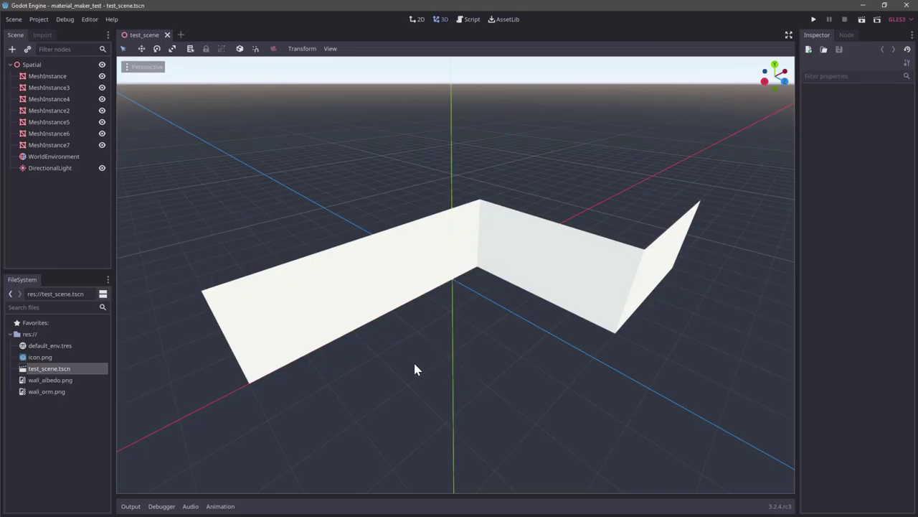
{"action": "left_click", "coordinate": [40, 381]}
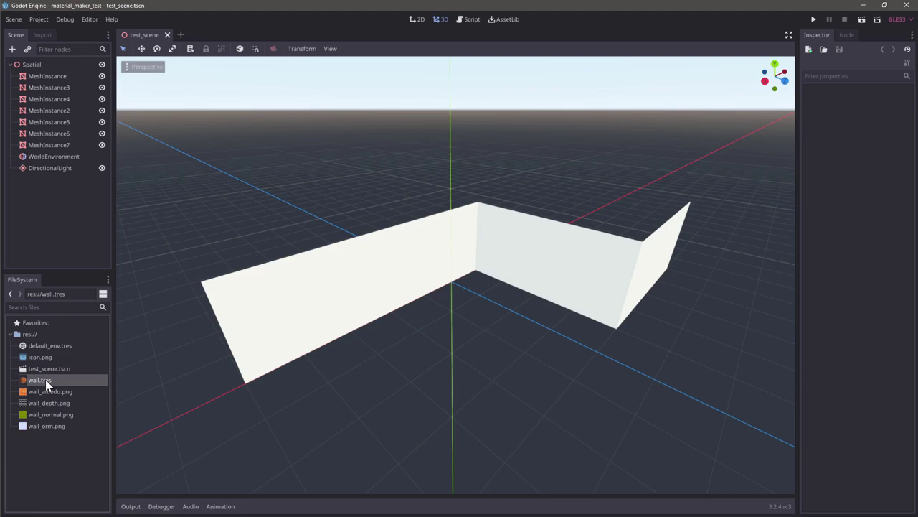
{"action": "left_click", "coordinate": [48, 76]}
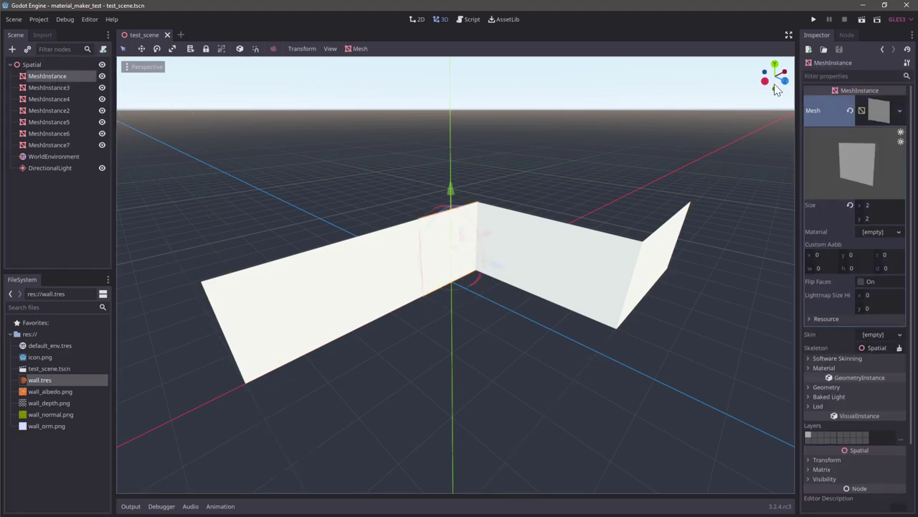